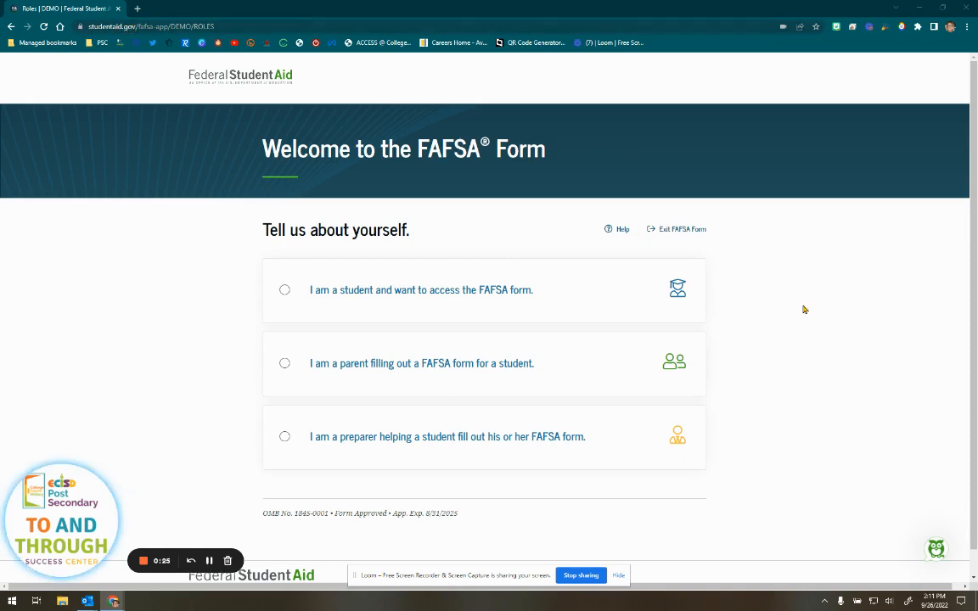
- Choose 'I am a student and want to access the FAFSA form' as your role
{"action": "left_click", "coordinate": [371, 291]}
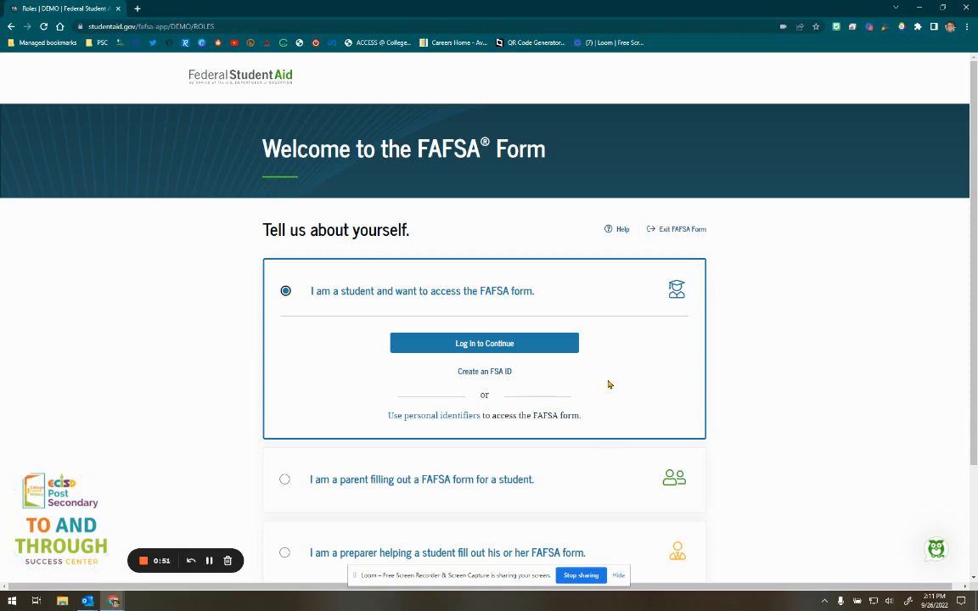
- Log in with the student's FSA ID username and password, then accept the federal usage warning
{"action": "left_click", "coordinate": [475, 345]}
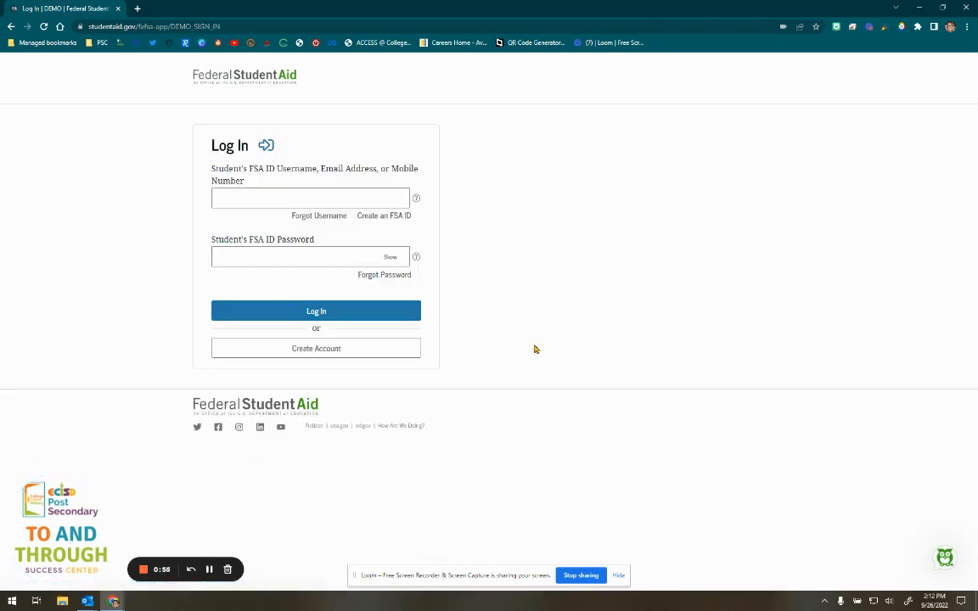
{"action": "left_click", "coordinate": [388, 201]}
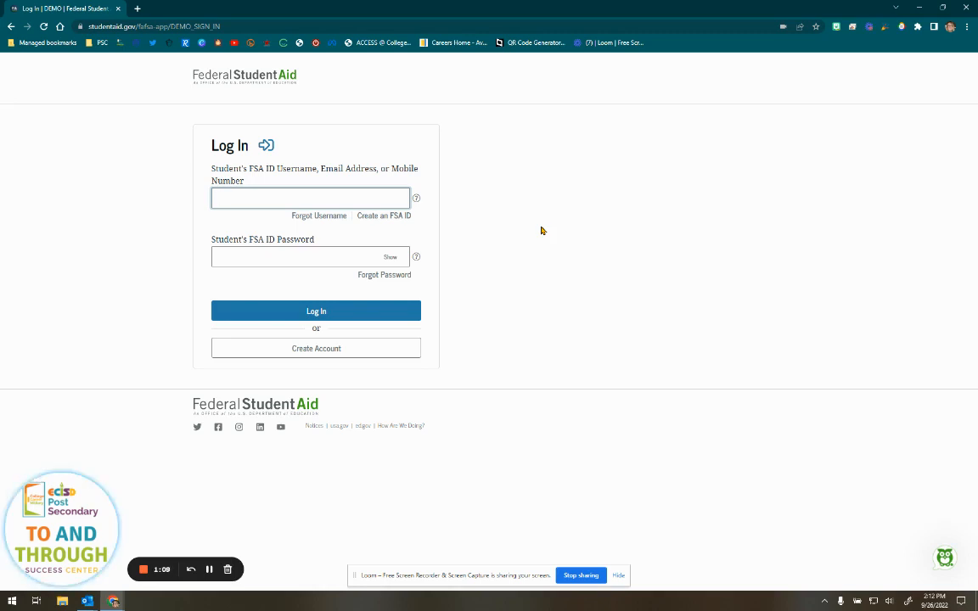
{"action": "type", "text": "B"}
{"action": "type", "text": "ewu"}
{"action": "type", "text": "ser"}
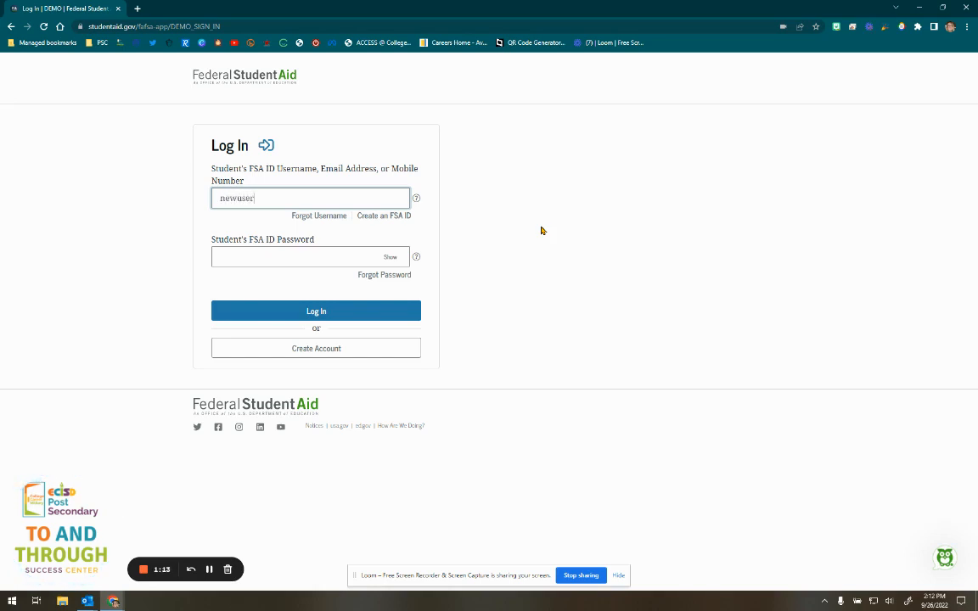
{"action": "type", "text": "86"}
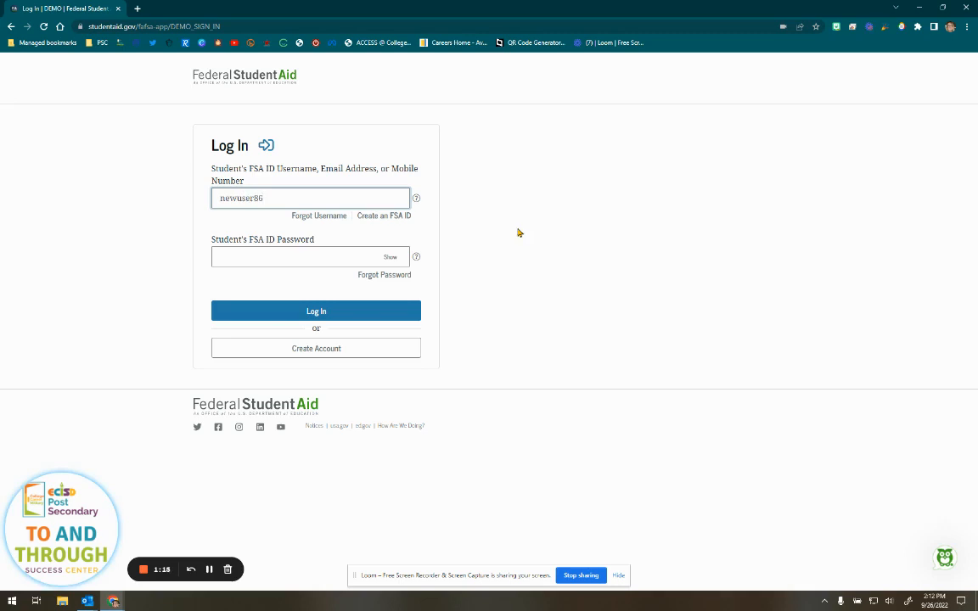
{"action": "left_click", "coordinate": [343, 253]}
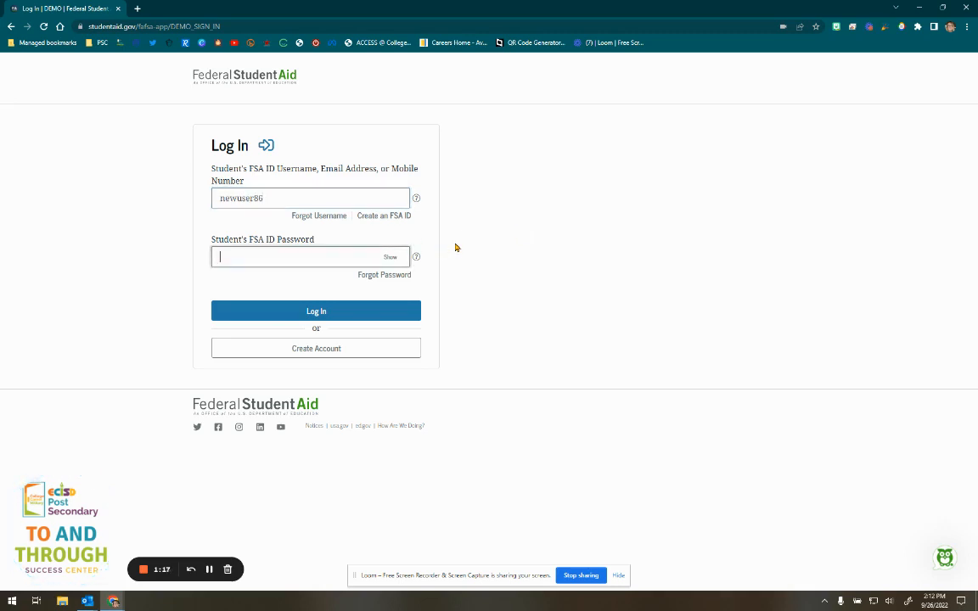
{"action": "type", "text": "••••••••••••"}
{"action": "left_click", "coordinate": [326, 312]}
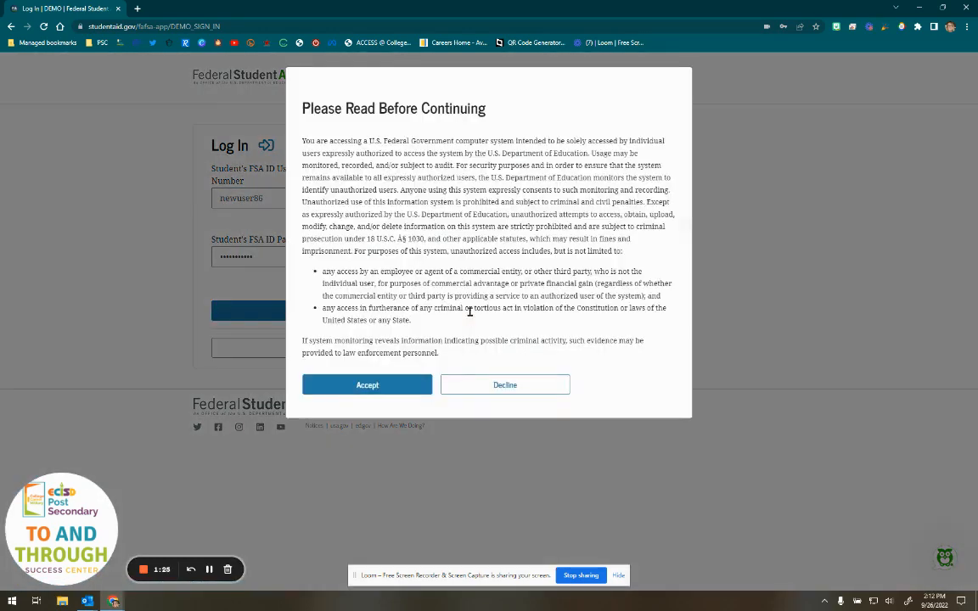
{"action": "left_click", "coordinate": [377, 390]}
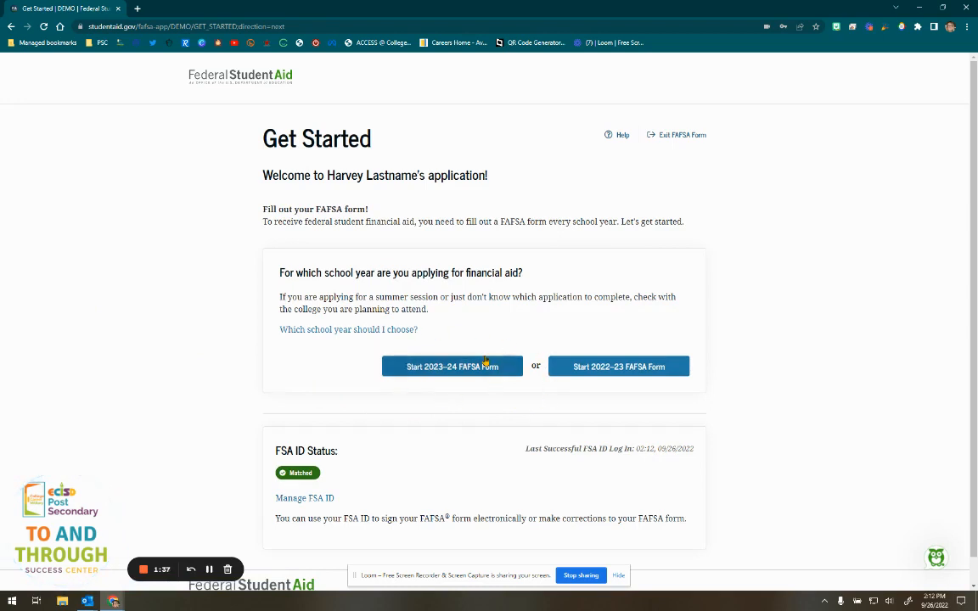
- Start the 2023–24 FAFSA form from the Get Started page
{"action": "left_click", "coordinate": [439, 370]}
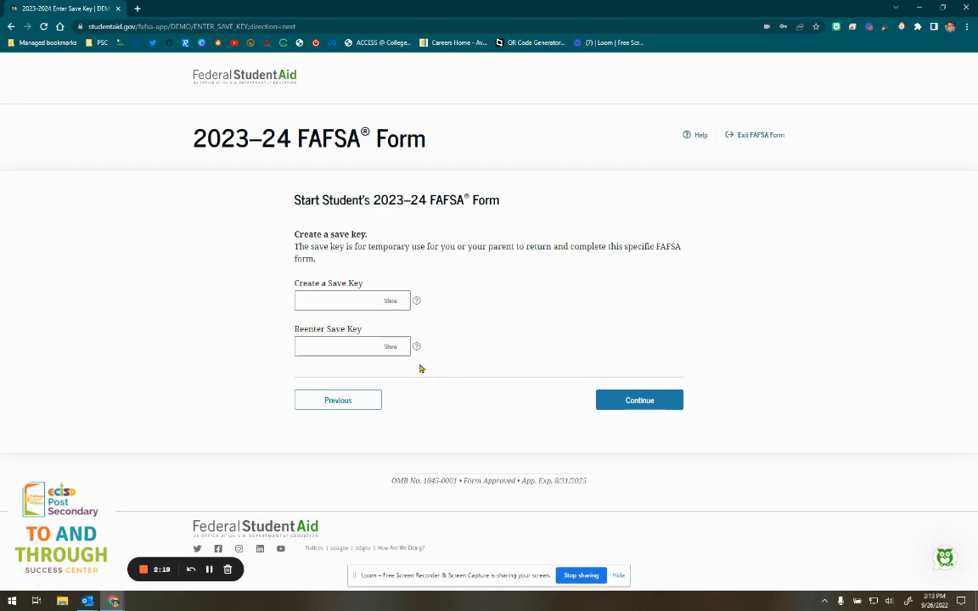
- Enter a save key in both save key fields, reveal each to verify, and continue
{"action": "left_click", "coordinate": [326, 300]}
{"action": "type", "text": "1234"}
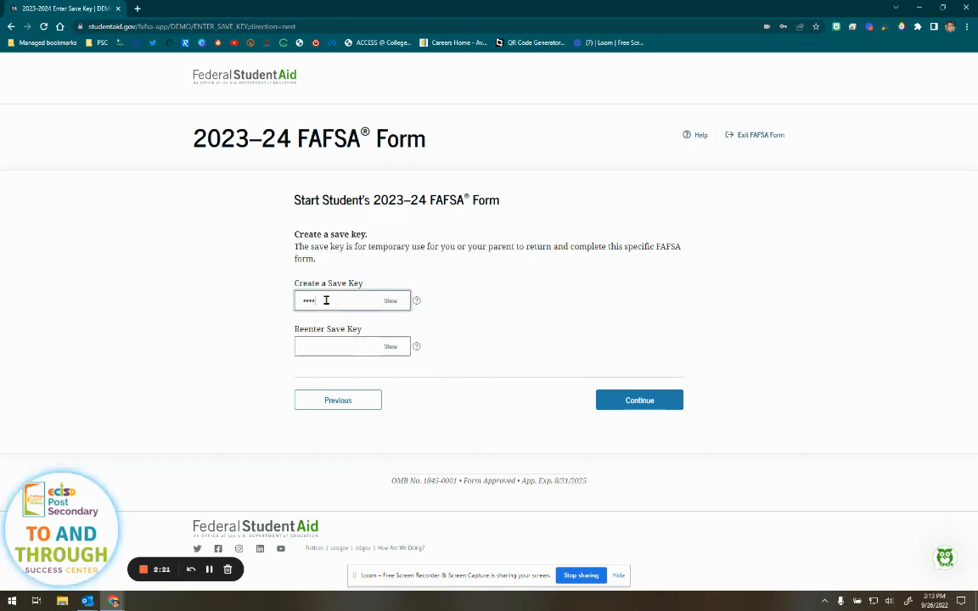
{"action": "left_click", "coordinate": [390, 301]}
{"action": "left_click", "coordinate": [348, 346]}
{"action": "type", "text": "1234"}
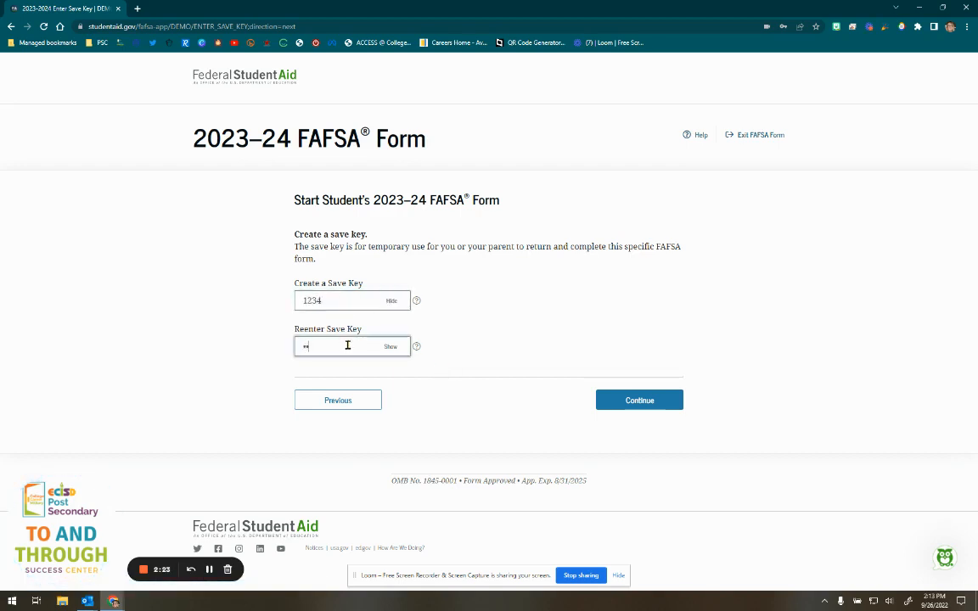
{"action": "left_click", "coordinate": [388, 349]}
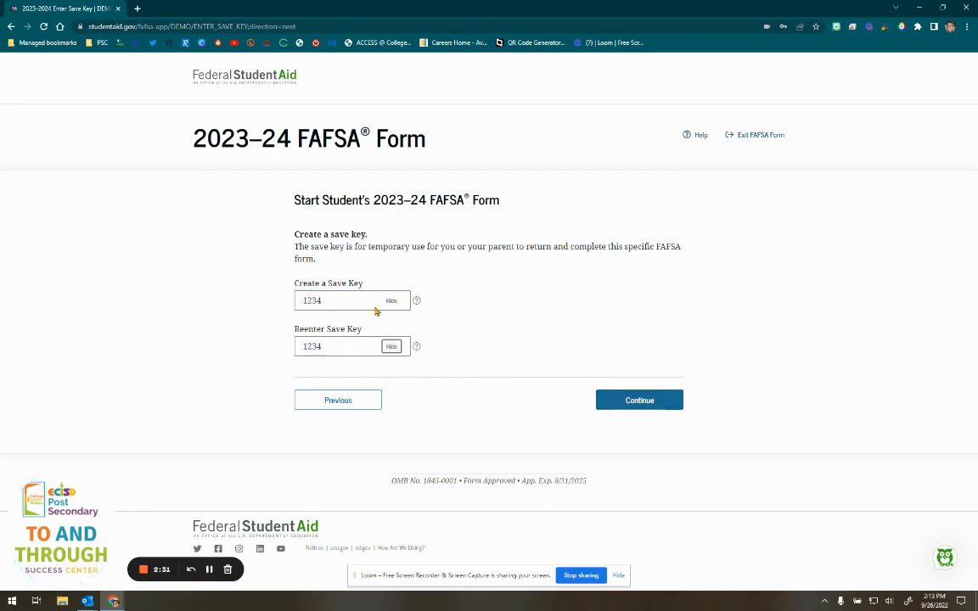
{"action": "left_click", "coordinate": [644, 405]}
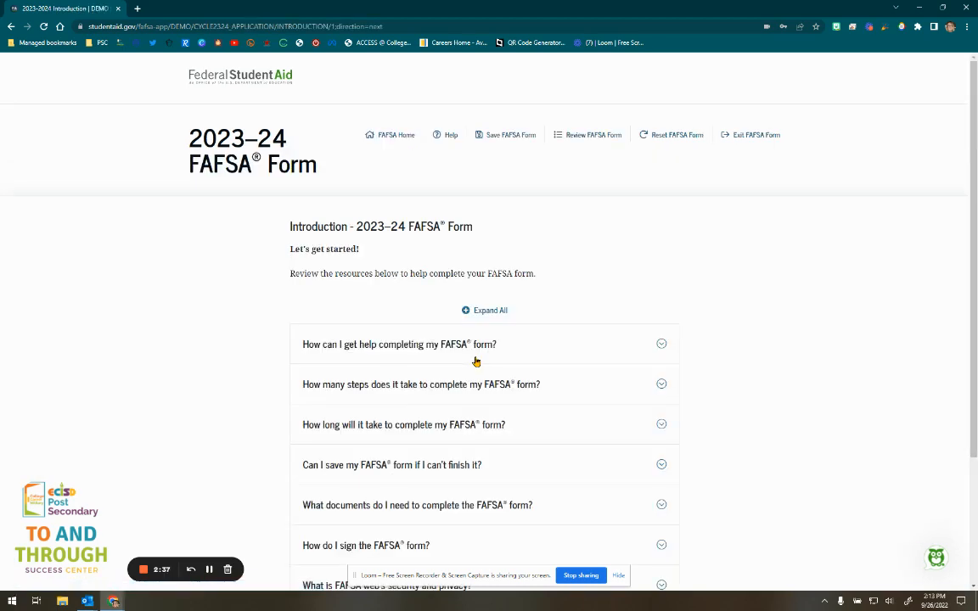
- Review the introduction, expanding and collapsing 'What documents do I need…', then continue
{"action": "scroll", "coordinate": [722, 323], "scroll_direction": "down", "scroll_amount": 2}
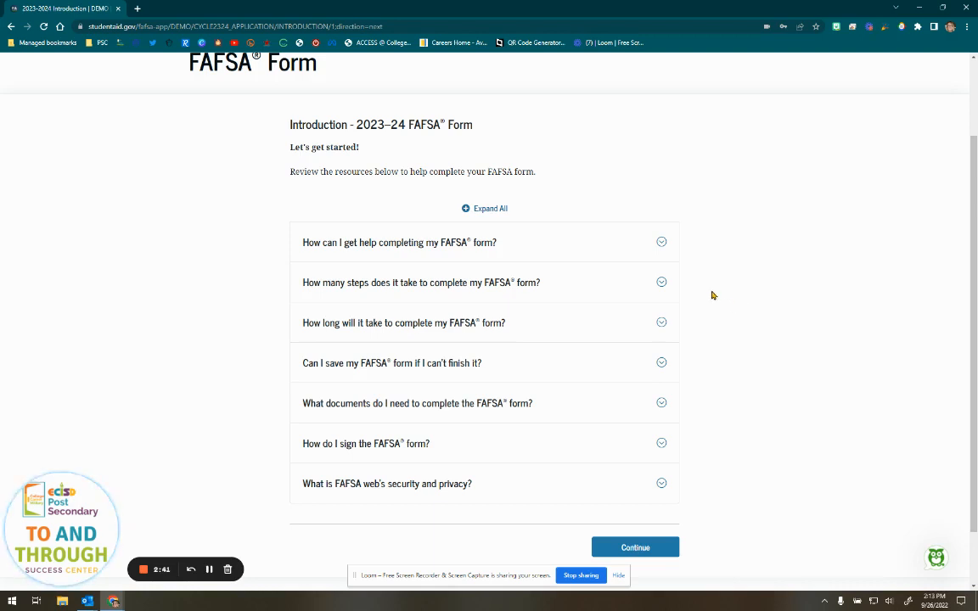
{"action": "left_click", "coordinate": [618, 405]}
{"action": "scroll", "coordinate": [544, 420], "scroll_direction": "down", "scroll_amount": 2}
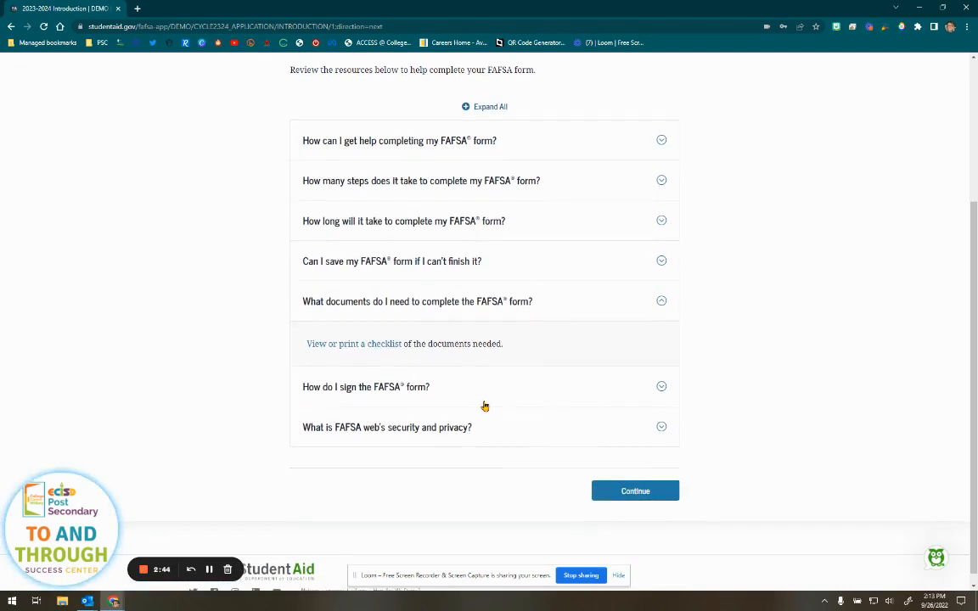
{"action": "left_click", "coordinate": [514, 307]}
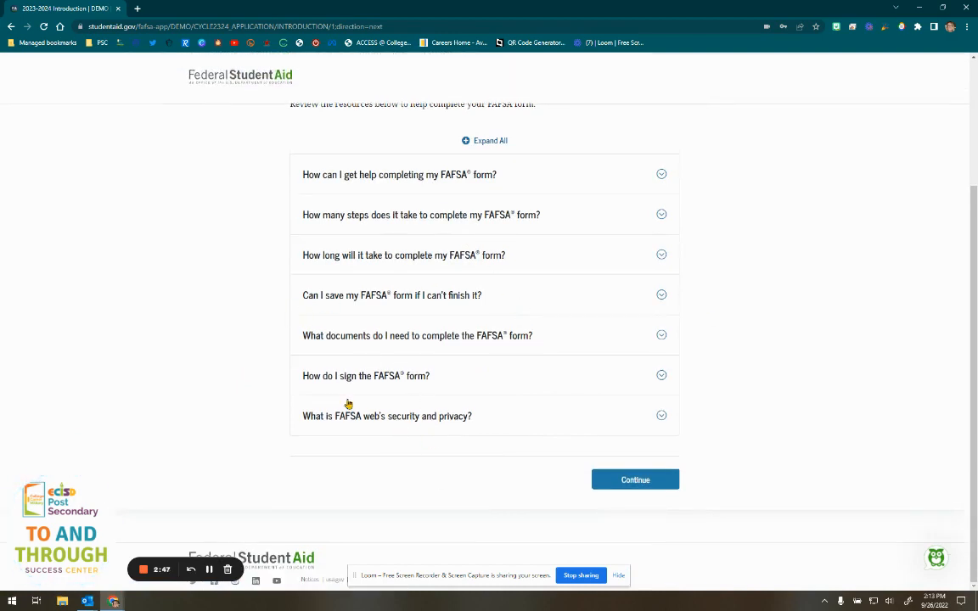
{"action": "left_click", "coordinate": [635, 480]}
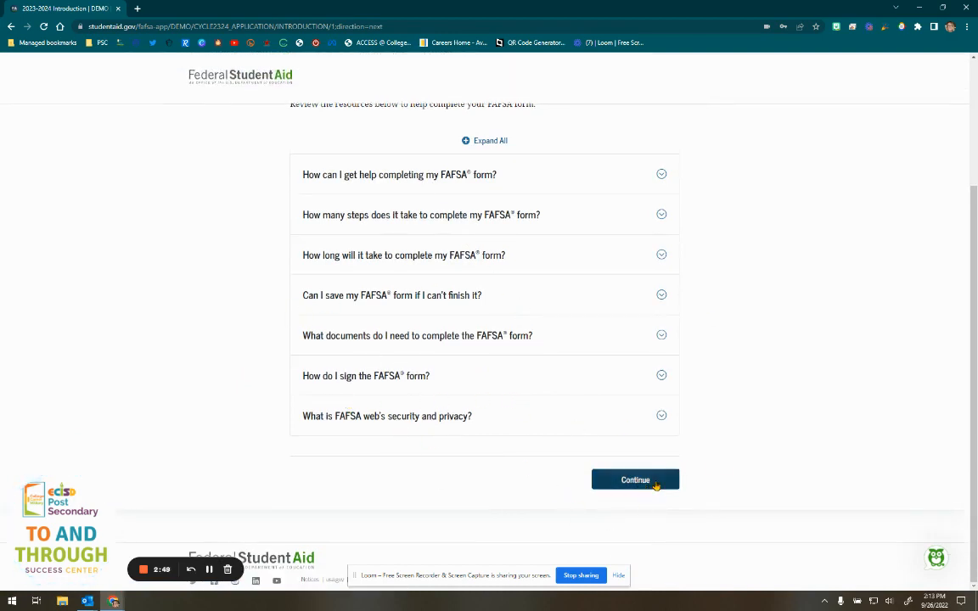
{"action": "scroll", "coordinate": [719, 462], "scroll_direction": "down", "scroll_amount": 2}
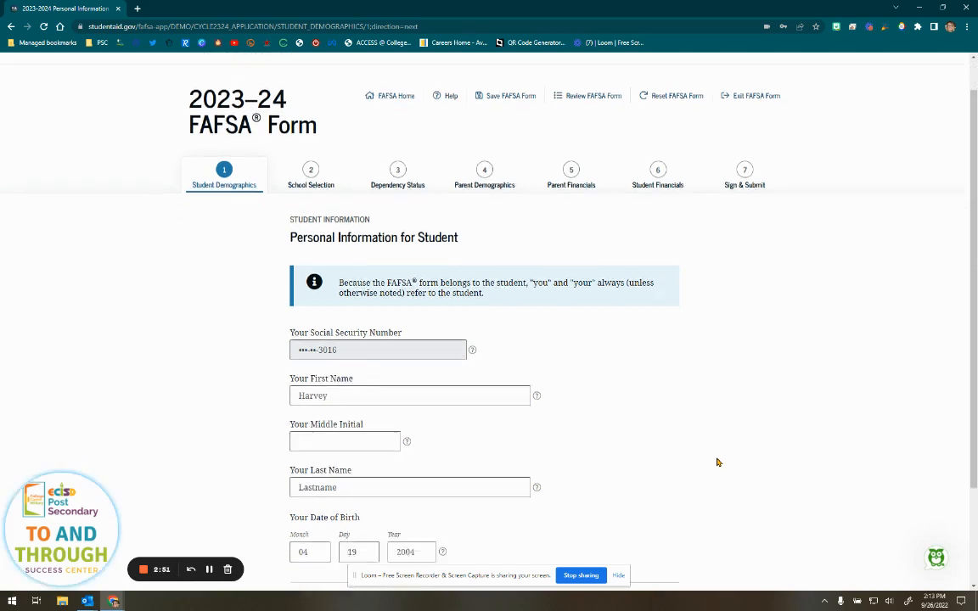
- Check the prefilled Social Security number and first name, leaving them unchanged, and continue
{"action": "scroll", "coordinate": [718, 462], "scroll_direction": "down", "scroll_amount": 1}
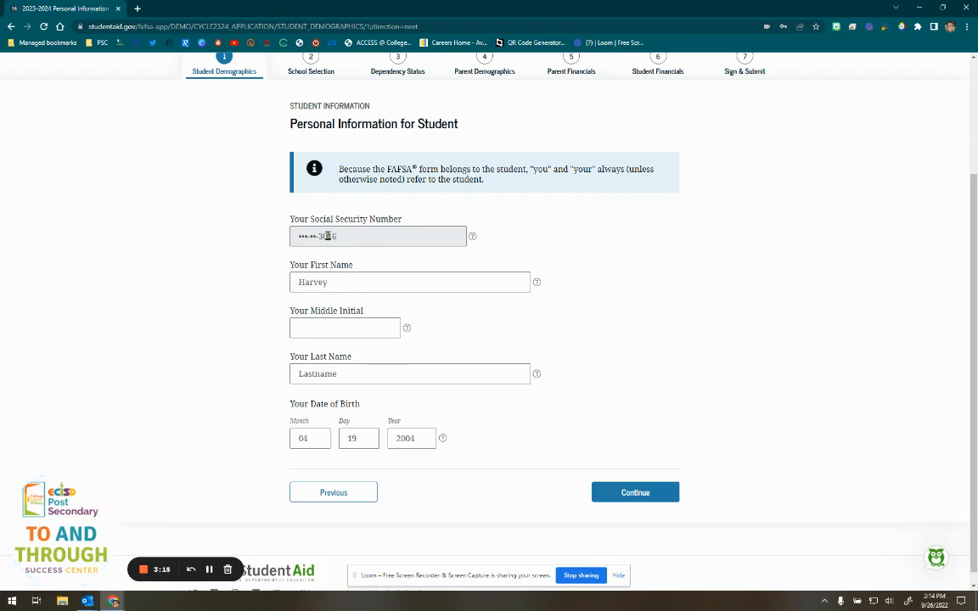
{"action": "double_click", "coordinate": [371, 240]}
{"action": "double_click", "coordinate": [343, 236]}
{"action": "left_click", "coordinate": [343, 236]}
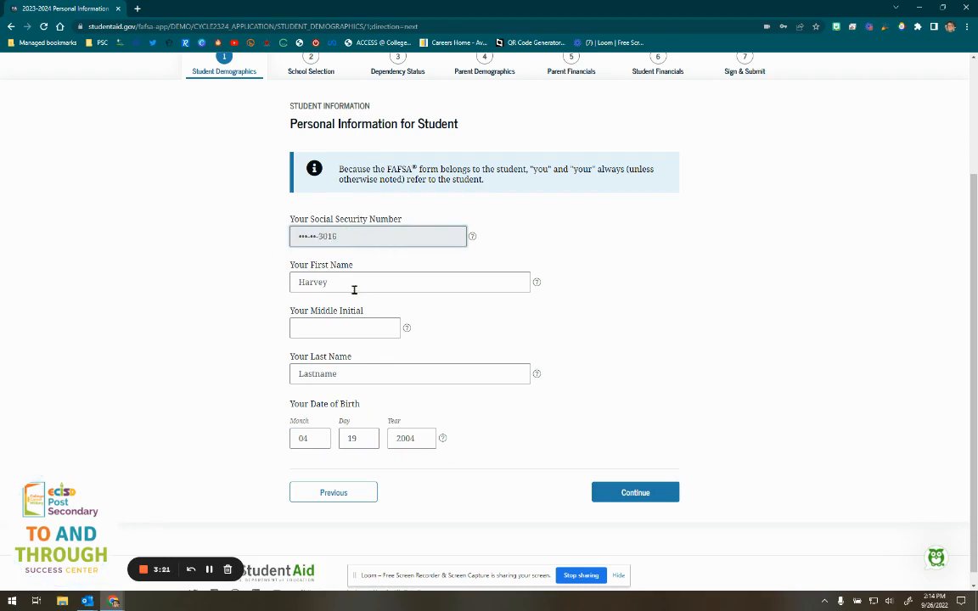
{"action": "left_click", "coordinate": [323, 280]}
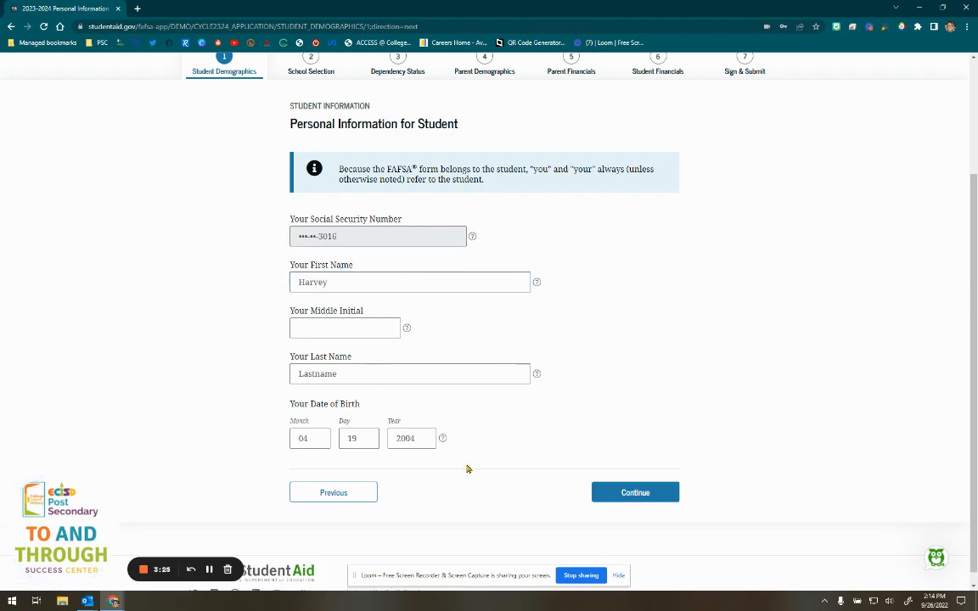
{"action": "left_click", "coordinate": [637, 496]}
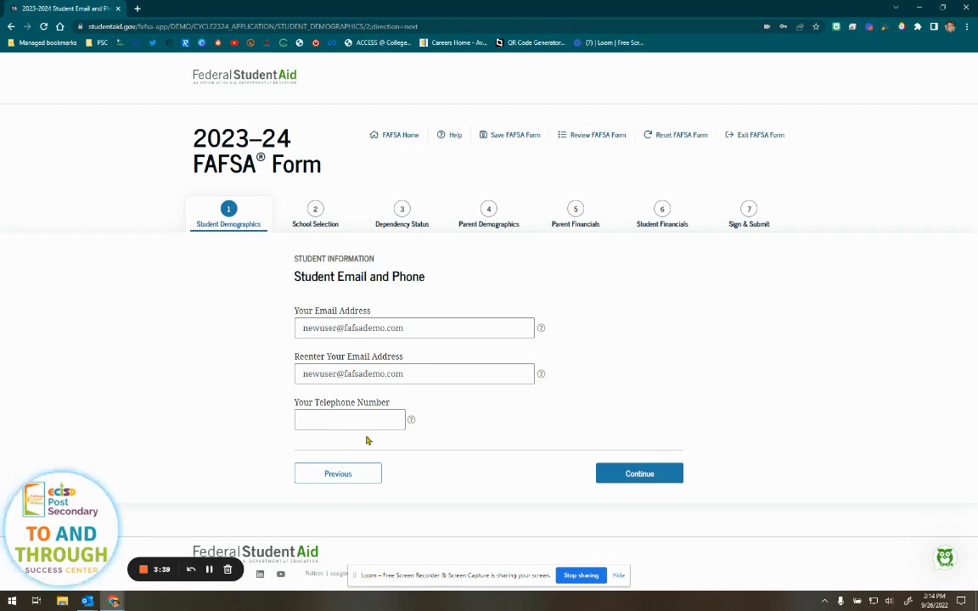
- Leave the phone number blank and set the student's address state to Texas with a new ZIP code
{"action": "left_click", "coordinate": [362, 417]}
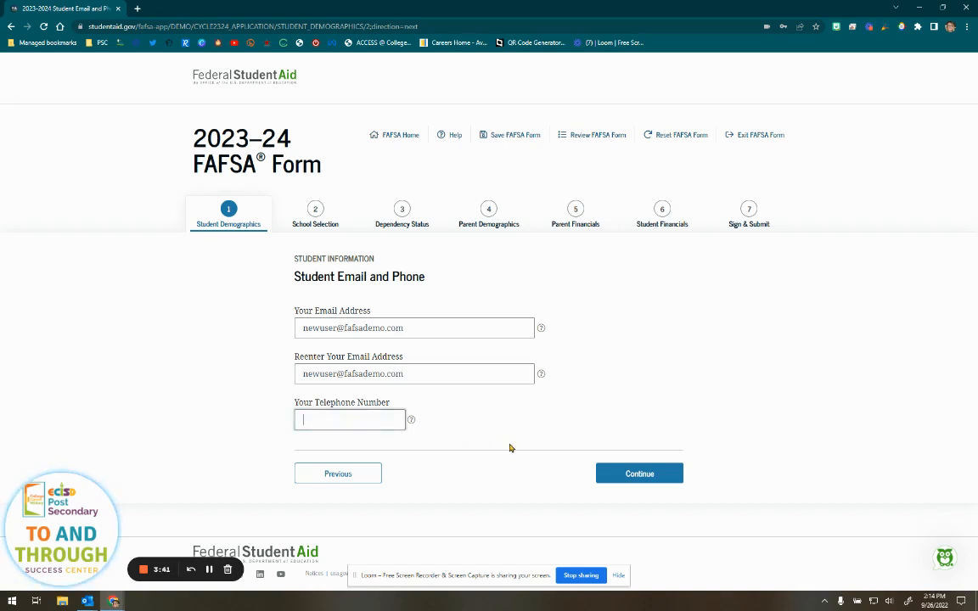
{"action": "left_click", "coordinate": [604, 473]}
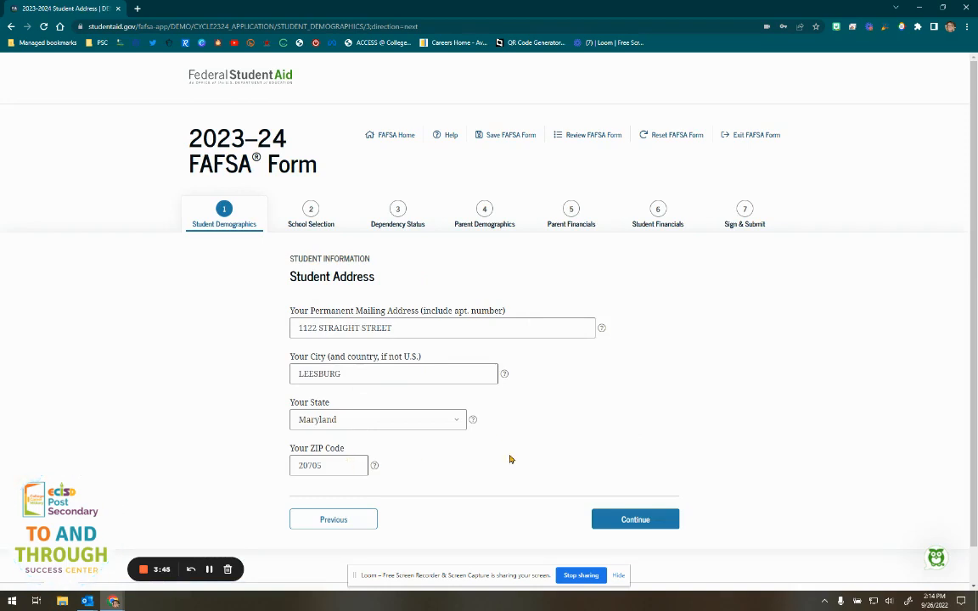
{"action": "scroll", "coordinate": [510, 459], "scroll_direction": "down", "scroll_amount": 1}
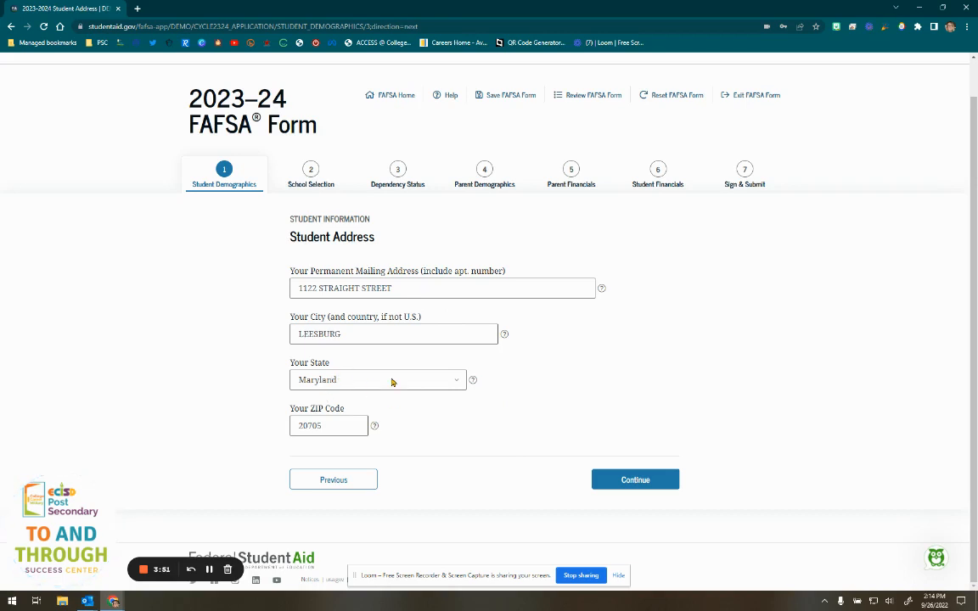
{"action": "left_click", "coordinate": [455, 380]}
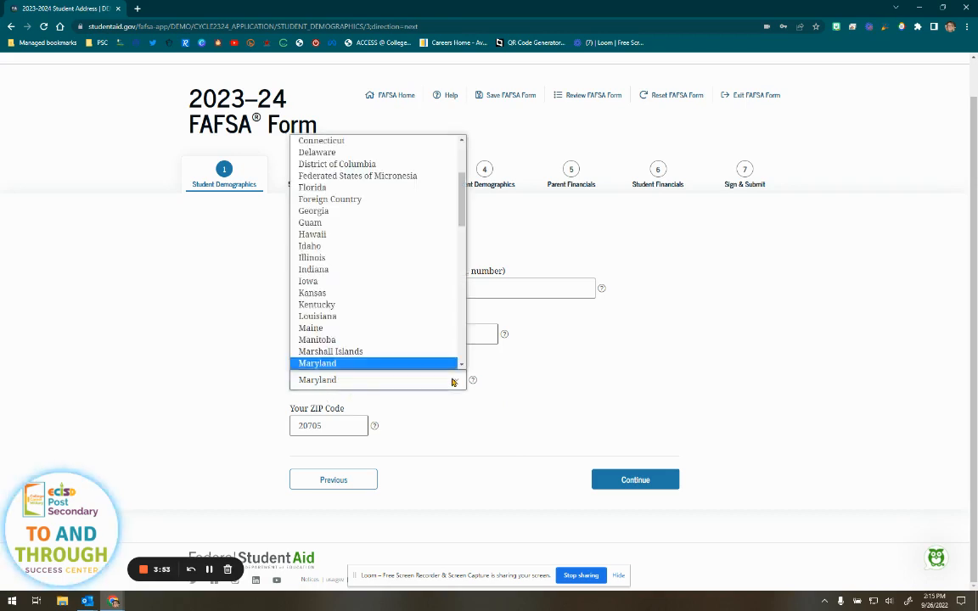
{"action": "scroll", "coordinate": [405, 282], "scroll_direction": "down", "scroll_amount": 5}
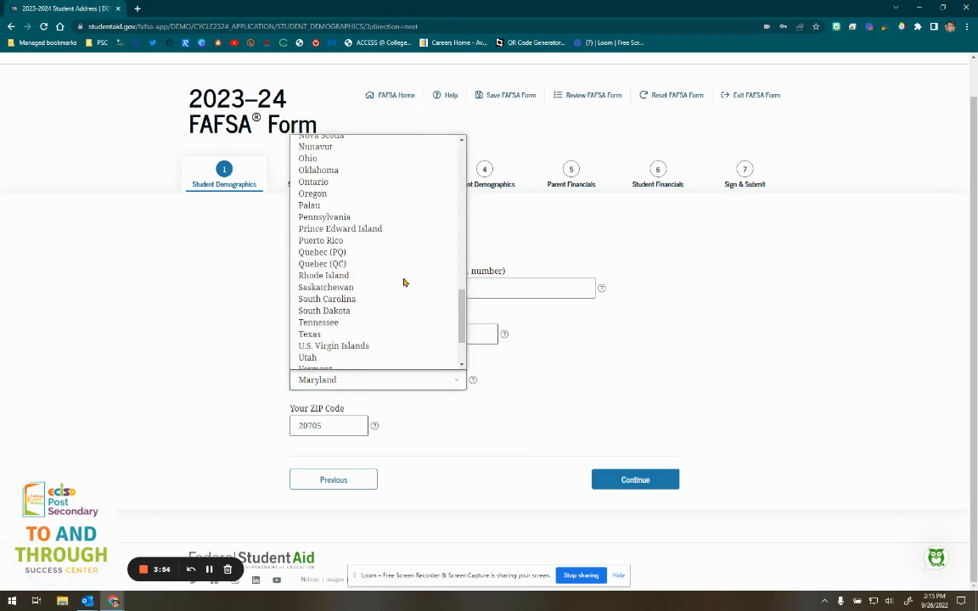
{"action": "left_click", "coordinate": [310, 334]}
{"action": "key", "text": "Tab"}
{"action": "type", "text": "79761"}
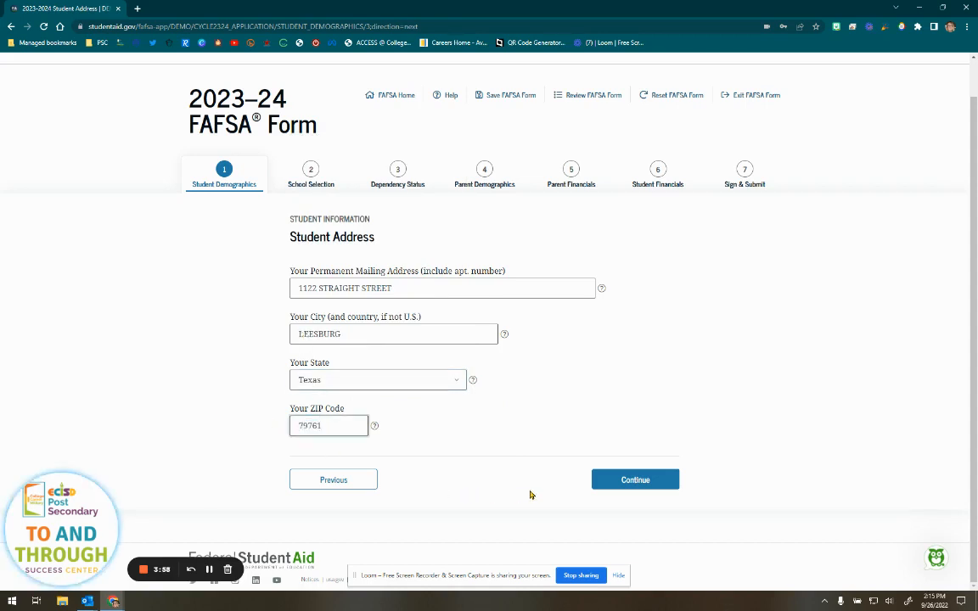
{"action": "left_click", "coordinate": [637, 481]}
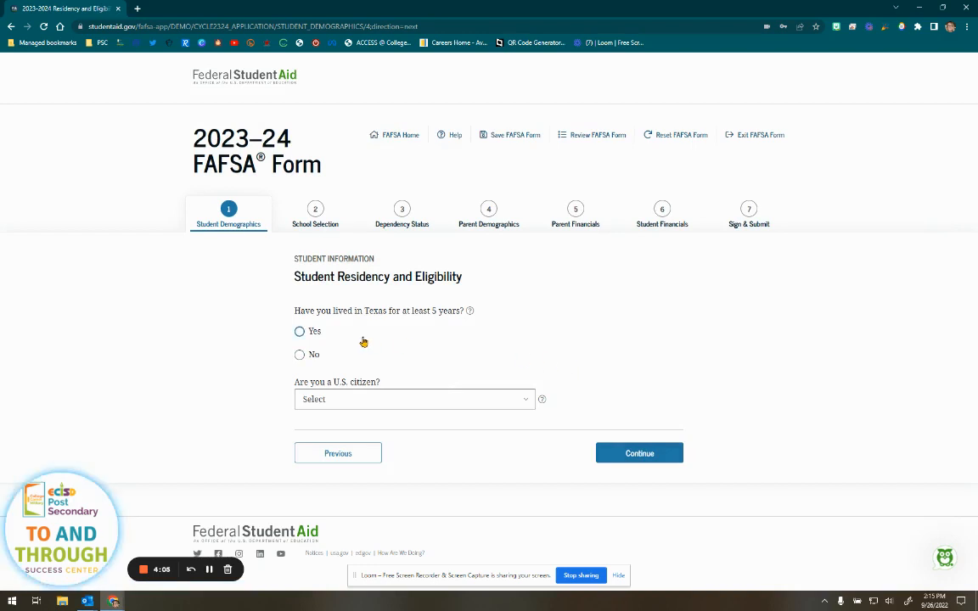
- Answer Yes to five years in Texas and 'Yes, I am a U.S. citizen', then continue
{"action": "left_click", "coordinate": [299, 331]}
{"action": "left_click", "coordinate": [399, 400]}
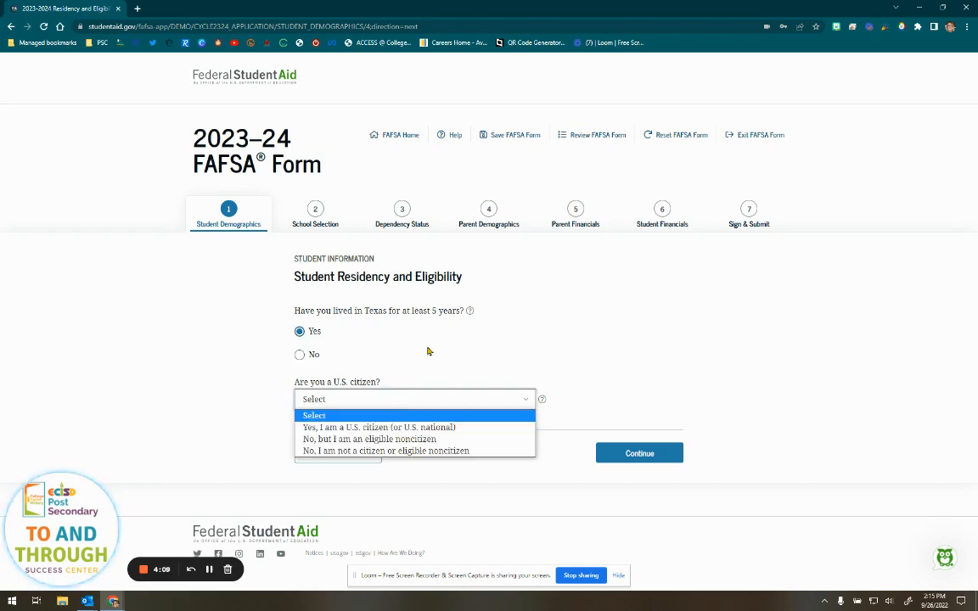
{"action": "left_click", "coordinate": [380, 427]}
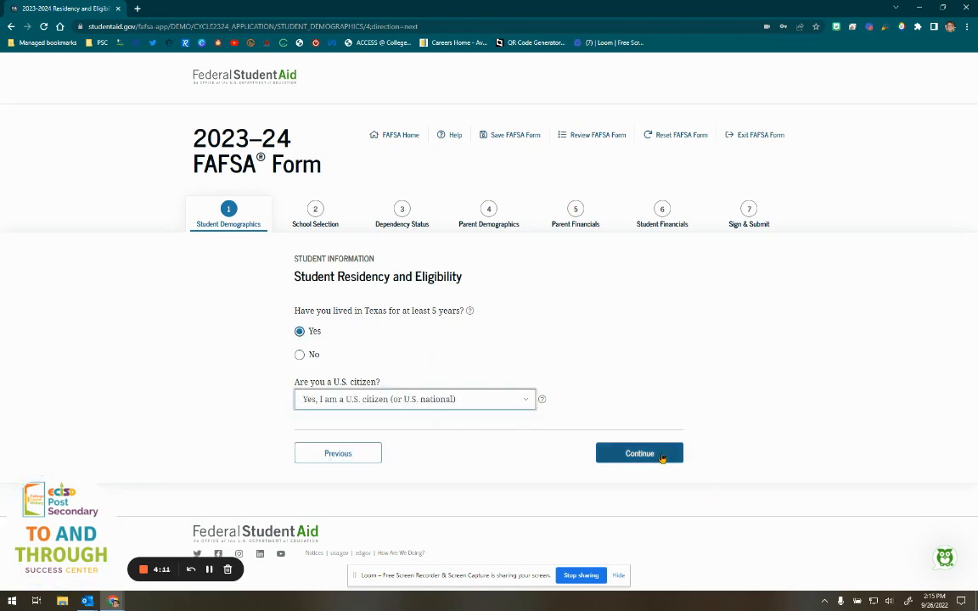
{"action": "left_click", "coordinate": [660, 457]}
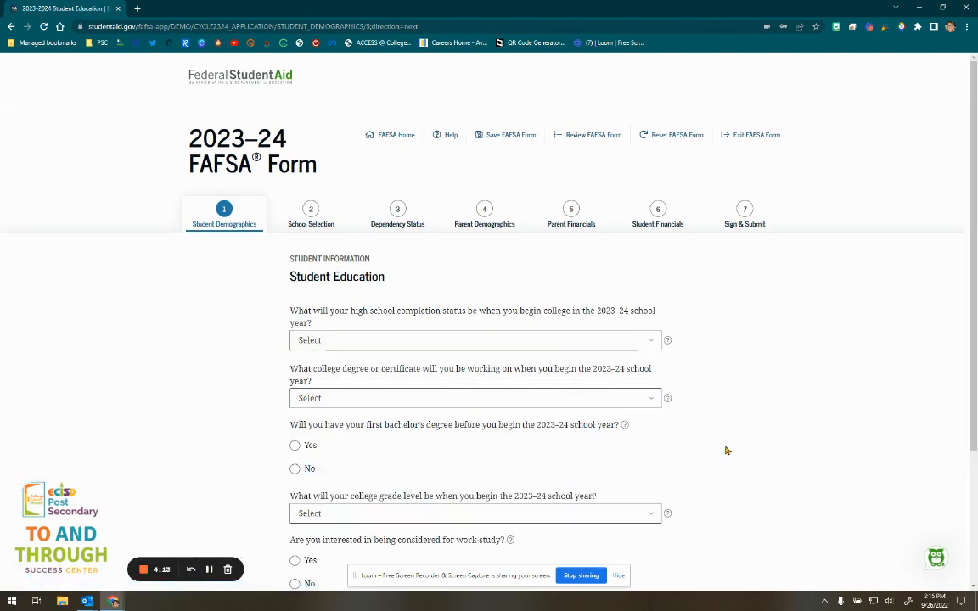
- Select 'High school diploma' as the student's high school completion status
{"action": "scroll", "coordinate": [726, 451], "scroll_direction": "down", "scroll_amount": 1}
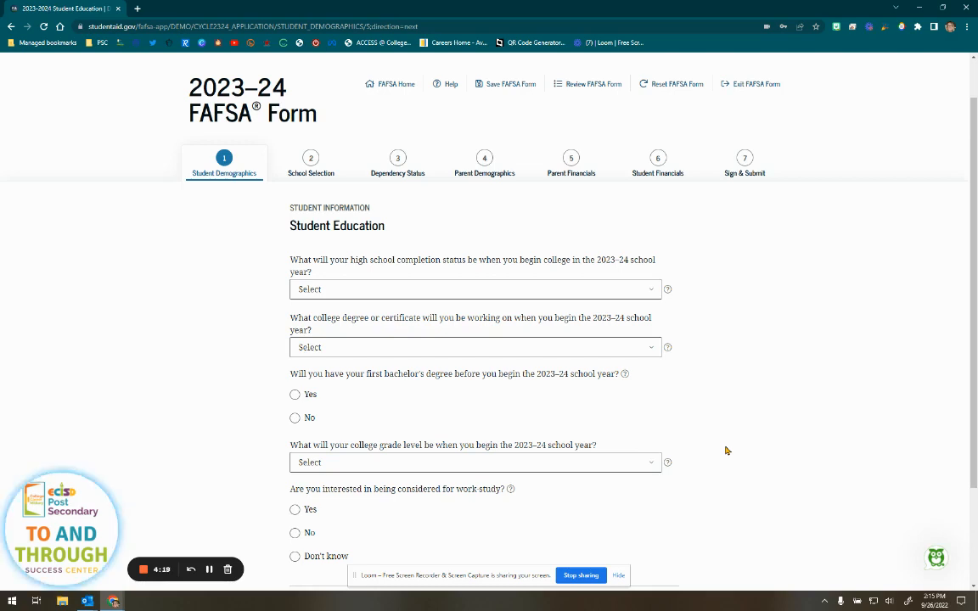
{"action": "left_click", "coordinate": [363, 288]}
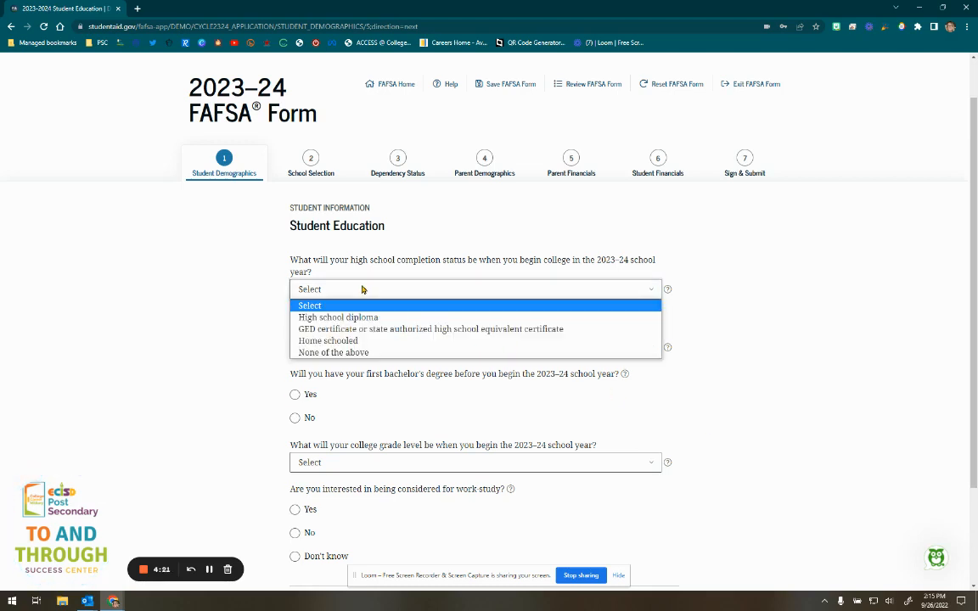
{"action": "left_click", "coordinate": [393, 319]}
{"action": "scroll", "coordinate": [265, 332], "scroll_direction": "down", "scroll_amount": 1}
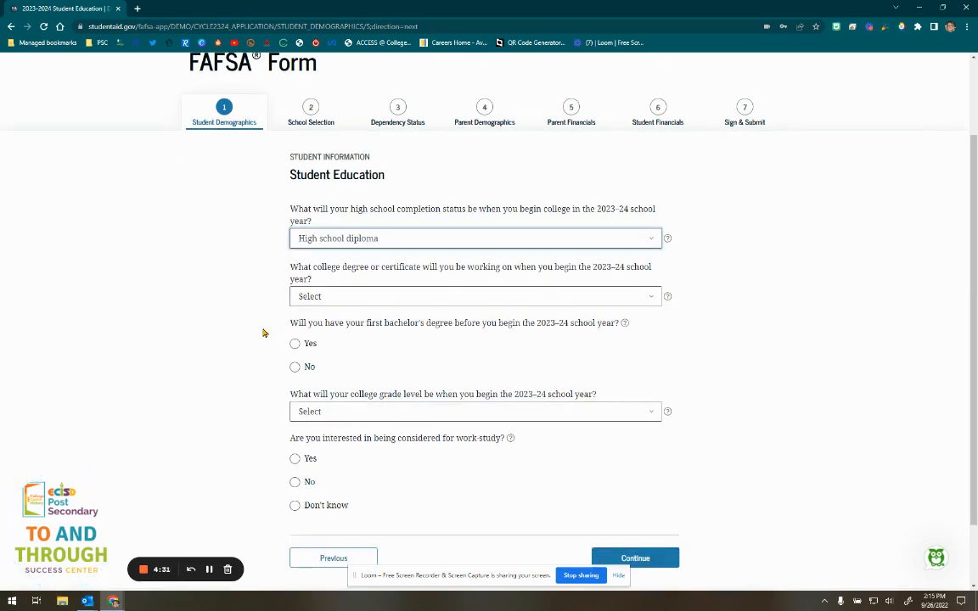
{"action": "left_click", "coordinate": [382, 299]}
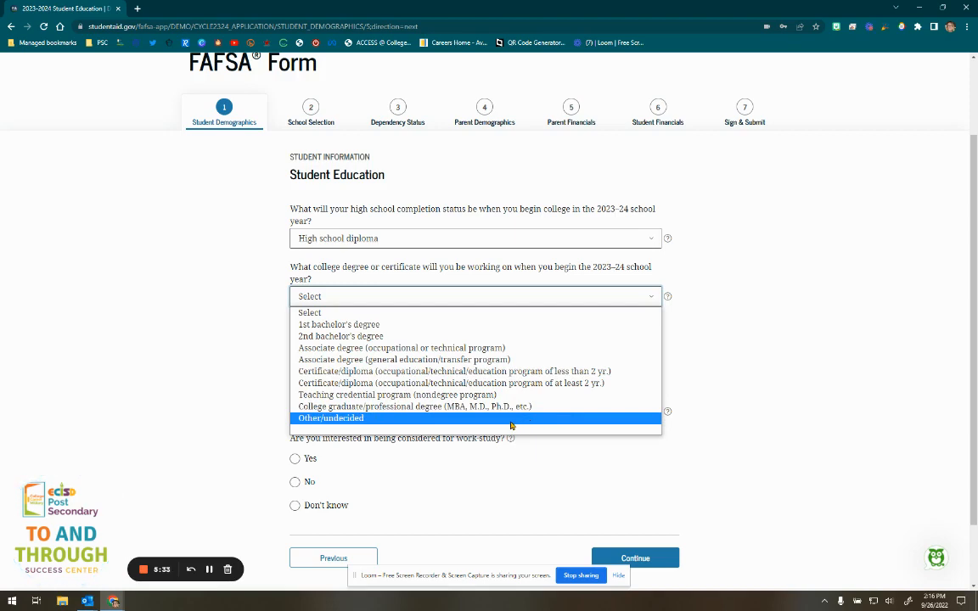
- Choose '1st bachelor's degree' and grade level 'Never attended college/1st yr.'
{"action": "left_click", "coordinate": [367, 327]}
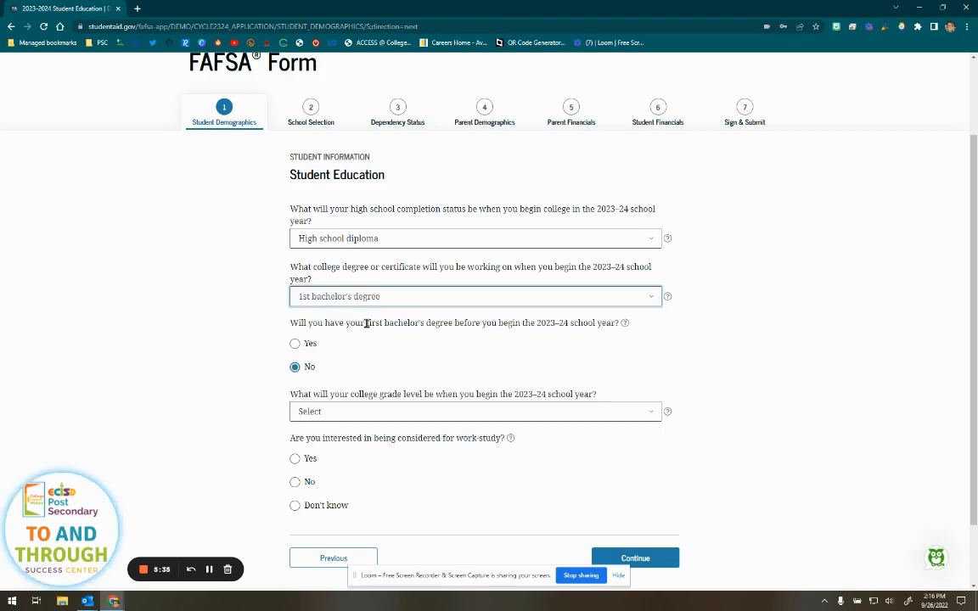
{"action": "scroll", "coordinate": [196, 360], "scroll_direction": "down", "scroll_amount": 1}
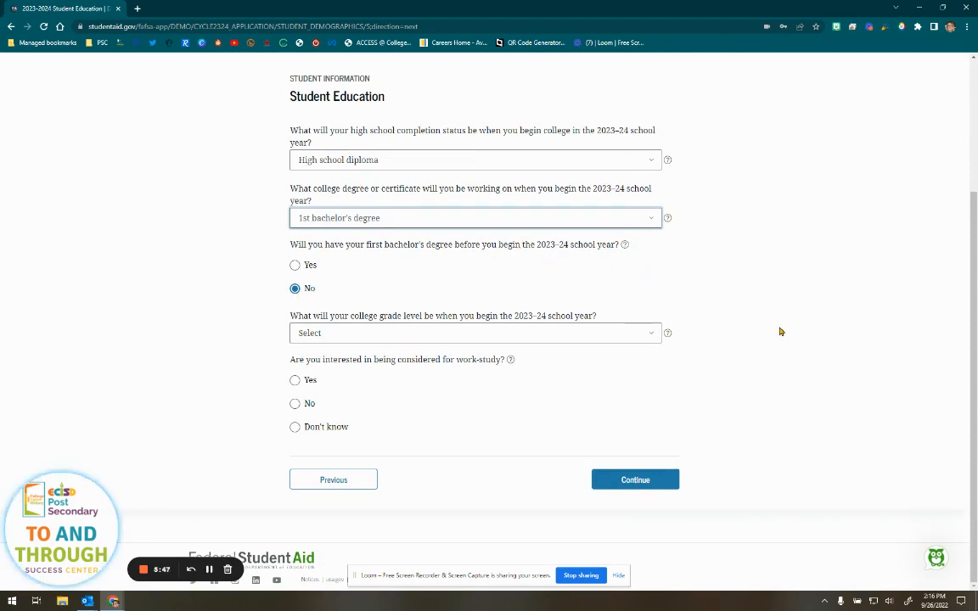
{"action": "left_click", "coordinate": [299, 333]}
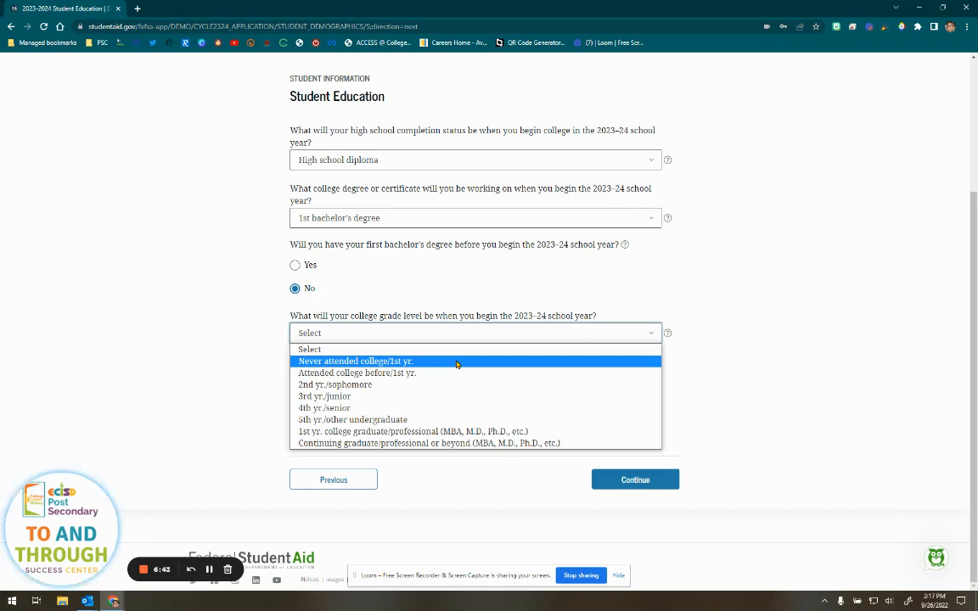
{"action": "left_click", "coordinate": [456, 364]}
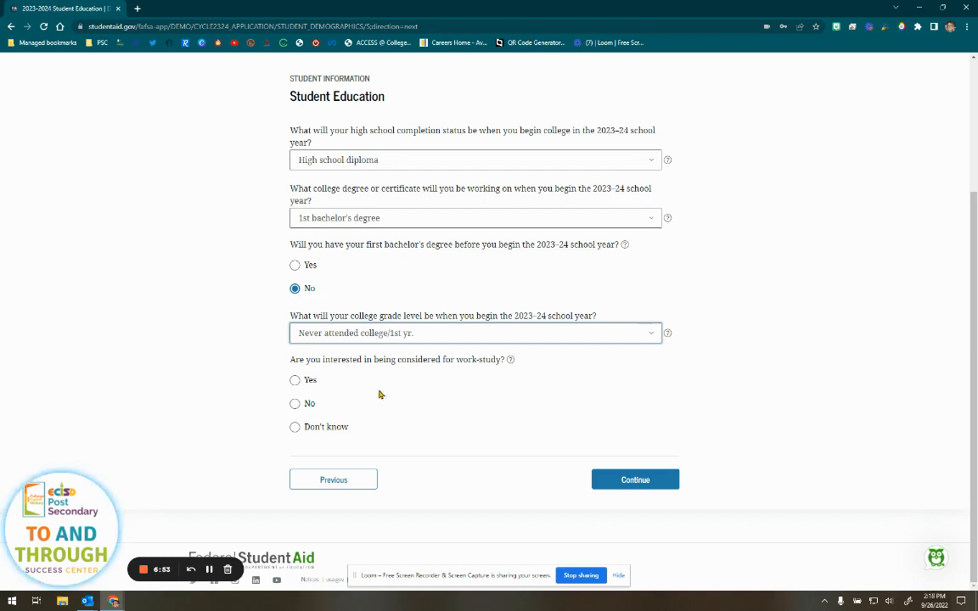
- After reading the work-study help, answer 'Don't know' and submit the education answers
{"action": "left_click", "coordinate": [510, 360]}
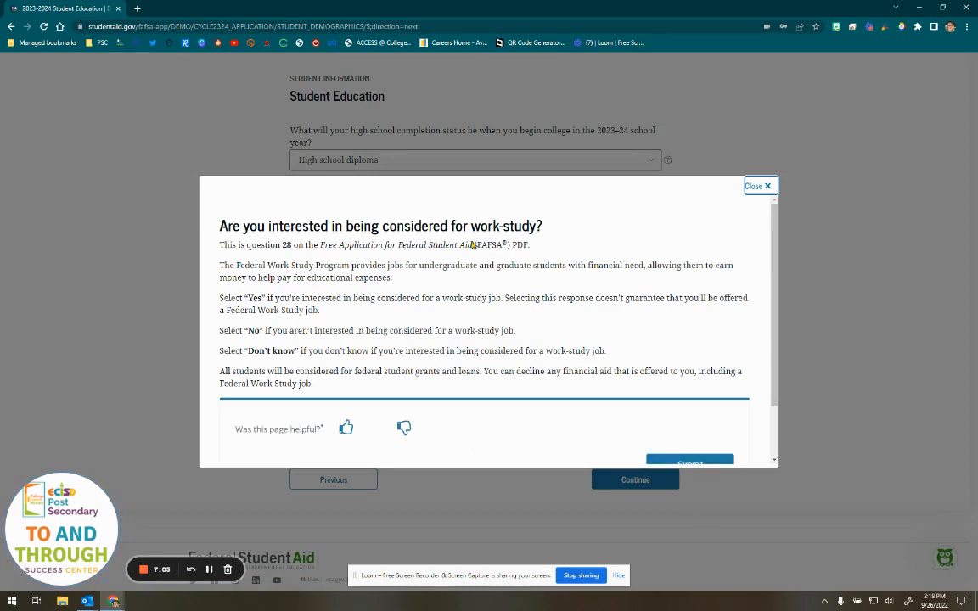
{"action": "left_click", "coordinate": [769, 186]}
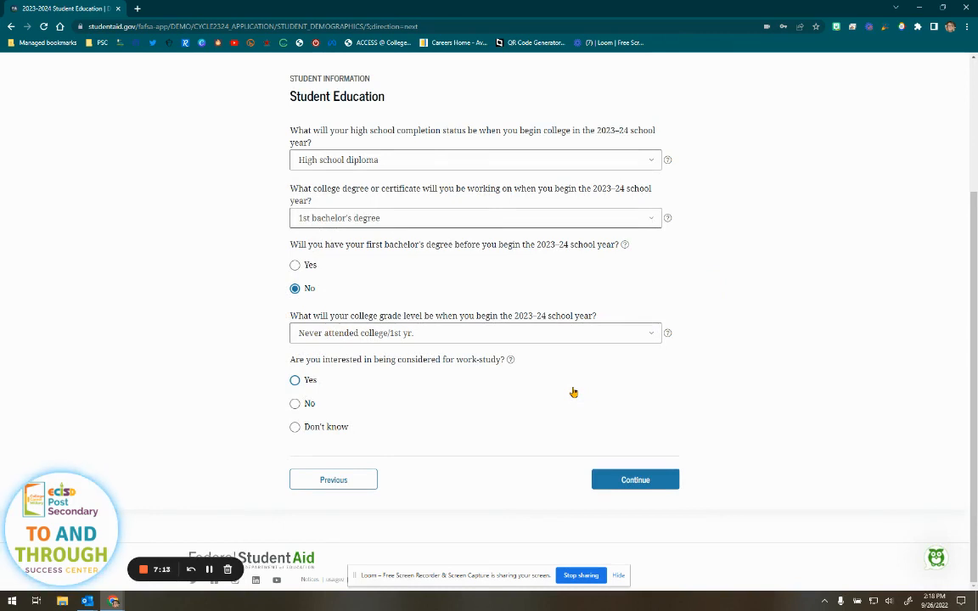
{"action": "left_click", "coordinate": [338, 428]}
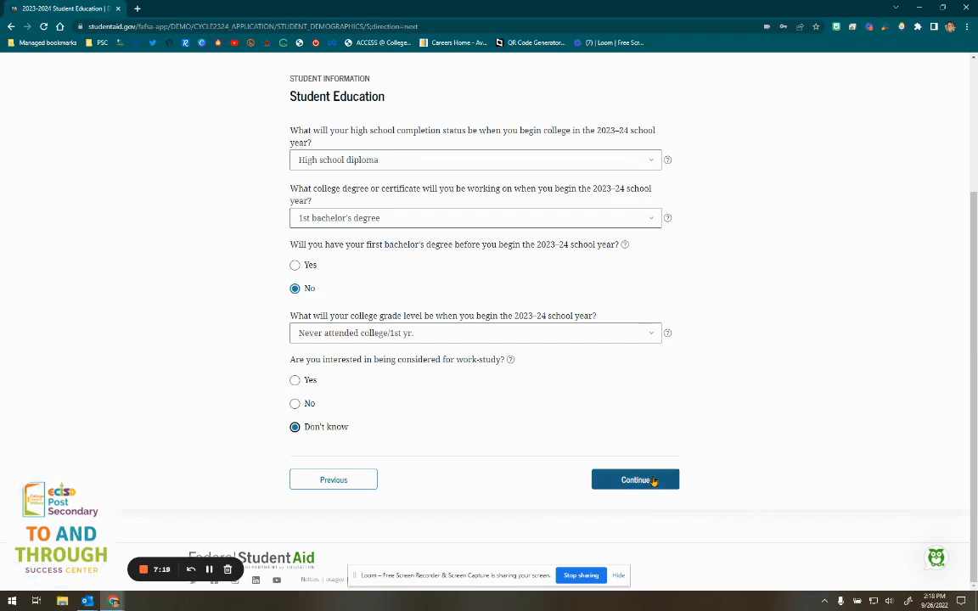
{"action": "left_click", "coordinate": [653, 481]}
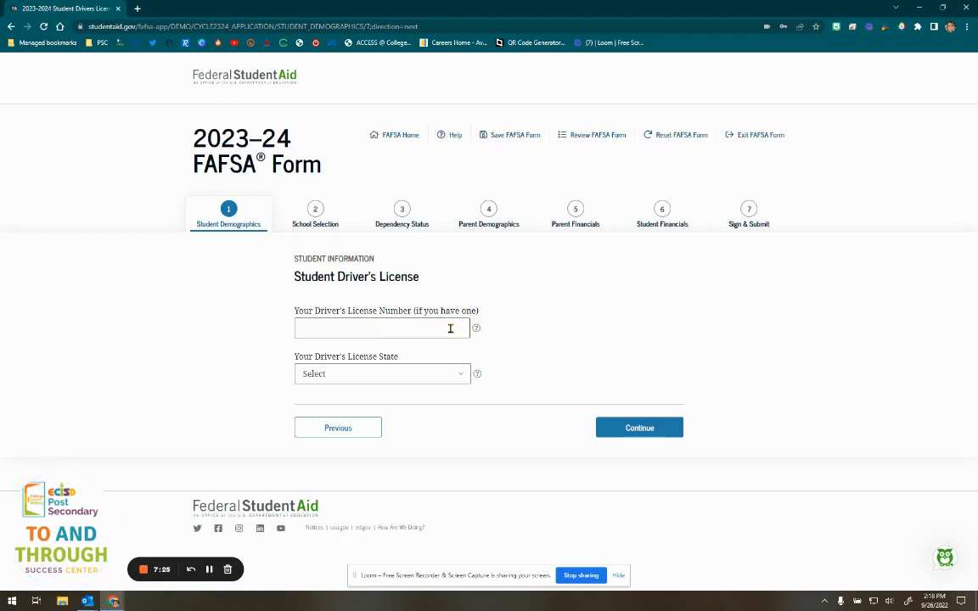
- Leave the Driver's License Number empty and continue past the driver's license page
{"action": "left_click", "coordinate": [406, 327]}
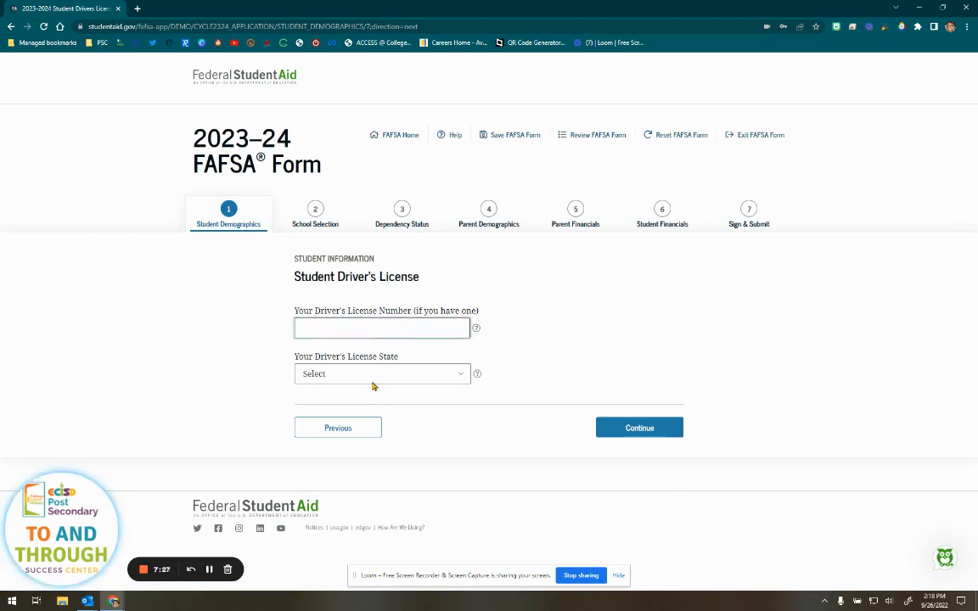
{"action": "left_click", "coordinate": [657, 429]}
{"action": "scroll", "coordinate": [818, 409], "scroll_direction": "down", "scroll_amount": 1}
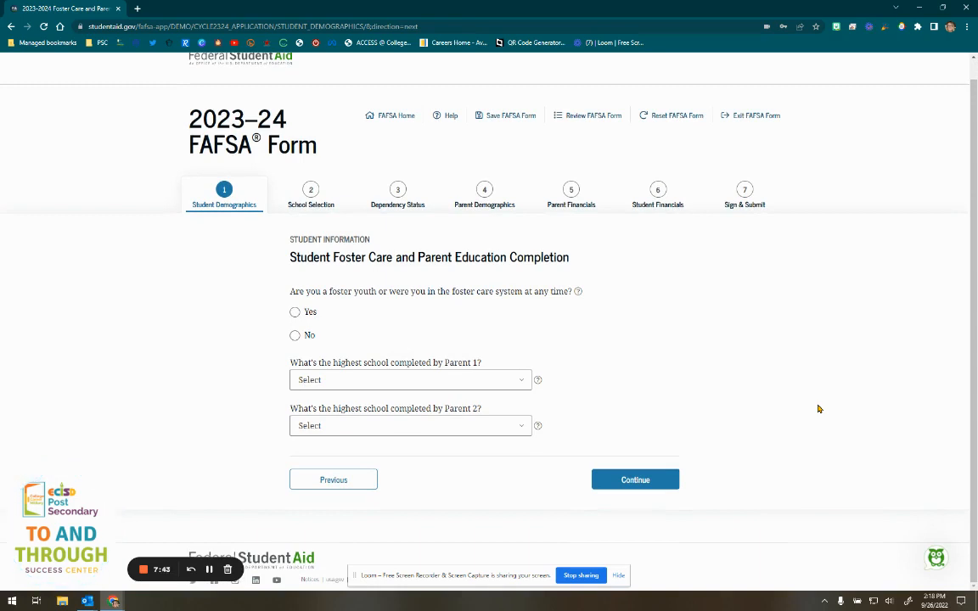
- Read the foster care help explanation, then answer No to the foster youth question
{"action": "left_click", "coordinate": [577, 293]}
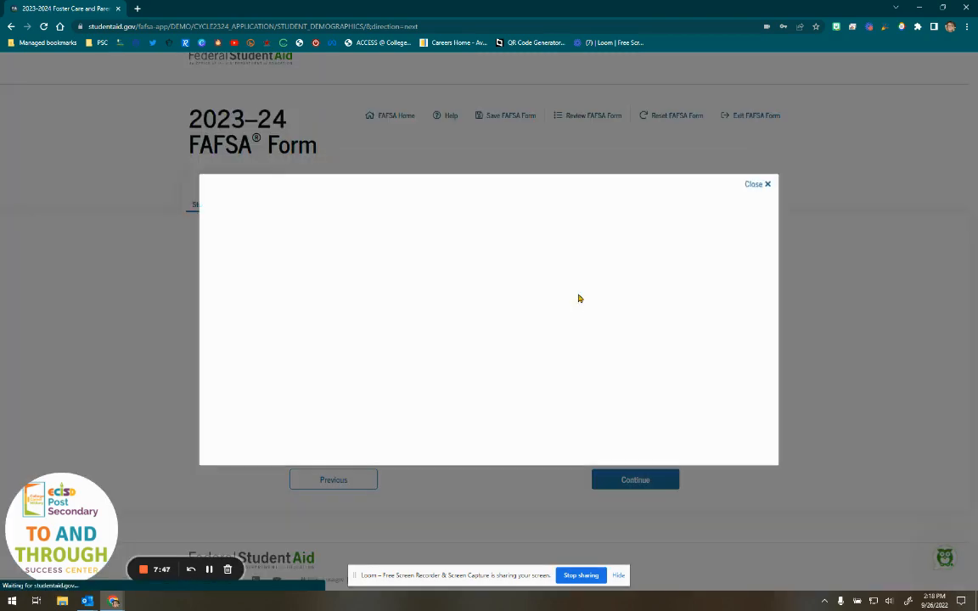
{"action": "left_click", "coordinate": [755, 186]}
{"action": "left_click", "coordinate": [296, 336]}
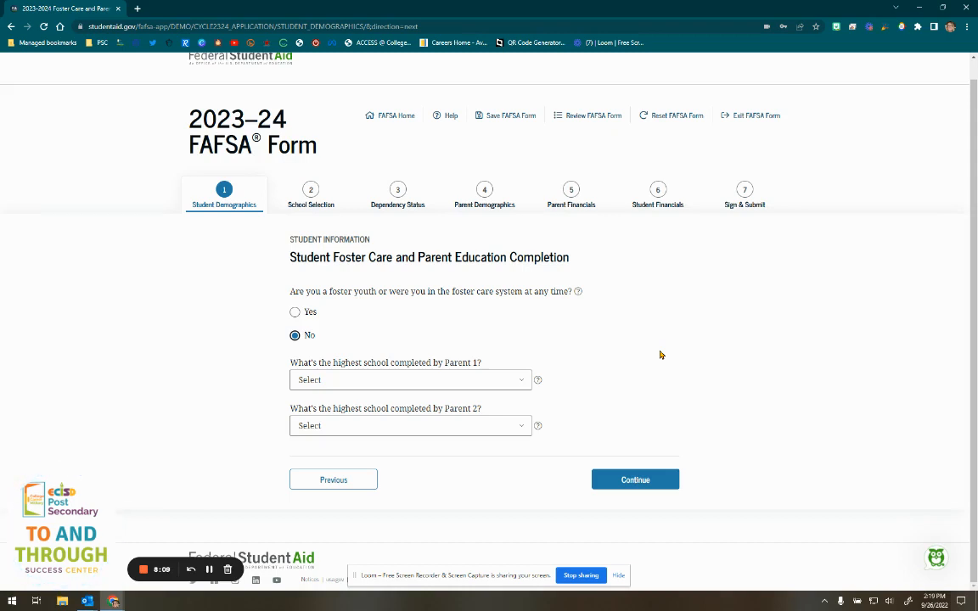
- Set Parent 1's highest school to Middle school/junior high and Parent 2's to Other/unknown, then continue
{"action": "left_click", "coordinate": [394, 380]}
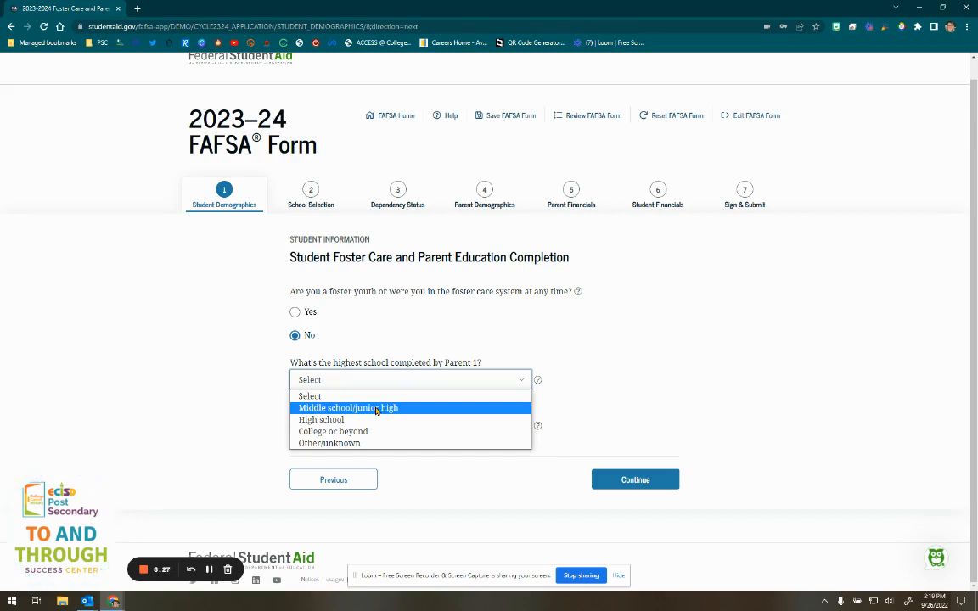
{"action": "left_click", "coordinate": [377, 409]}
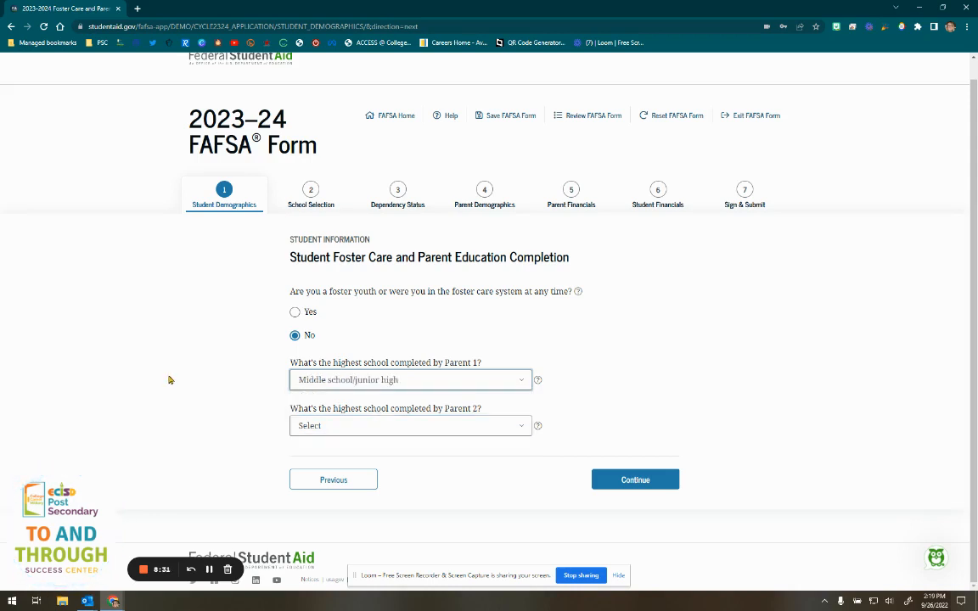
{"action": "left_click", "coordinate": [399, 384]}
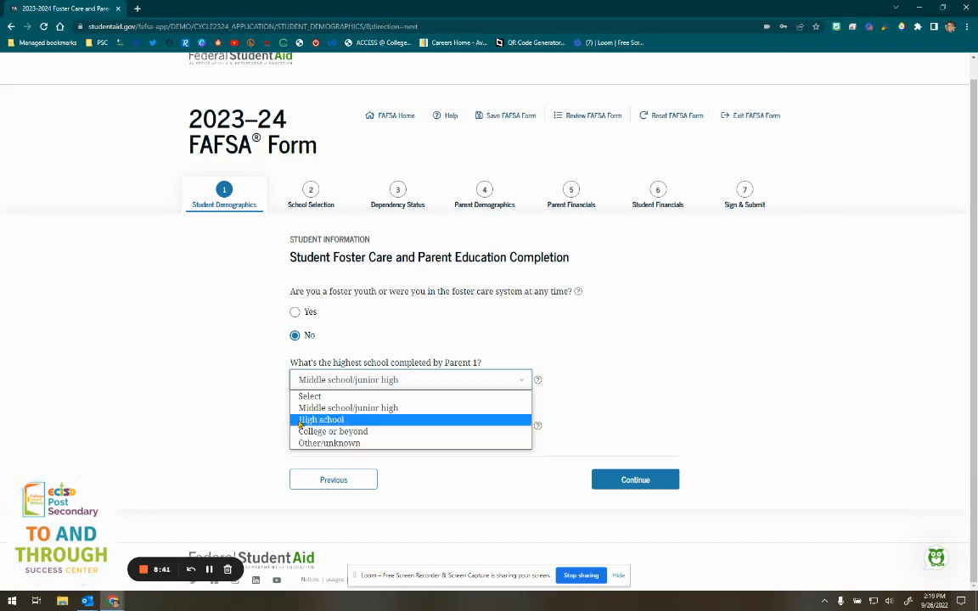
{"action": "left_click", "coordinate": [222, 389]}
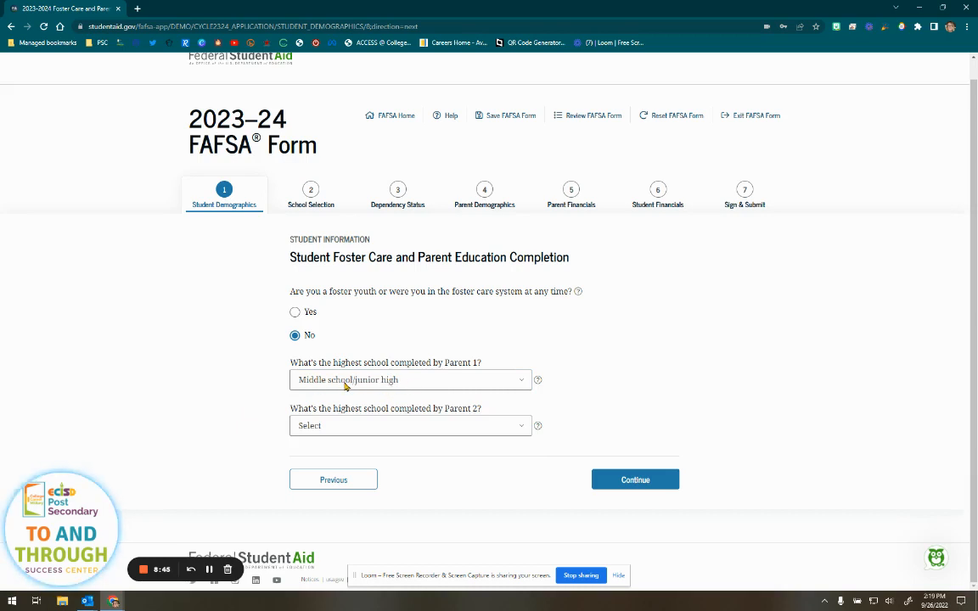
{"action": "left_click", "coordinate": [445, 426]}
{"action": "left_click", "coordinate": [390, 489]}
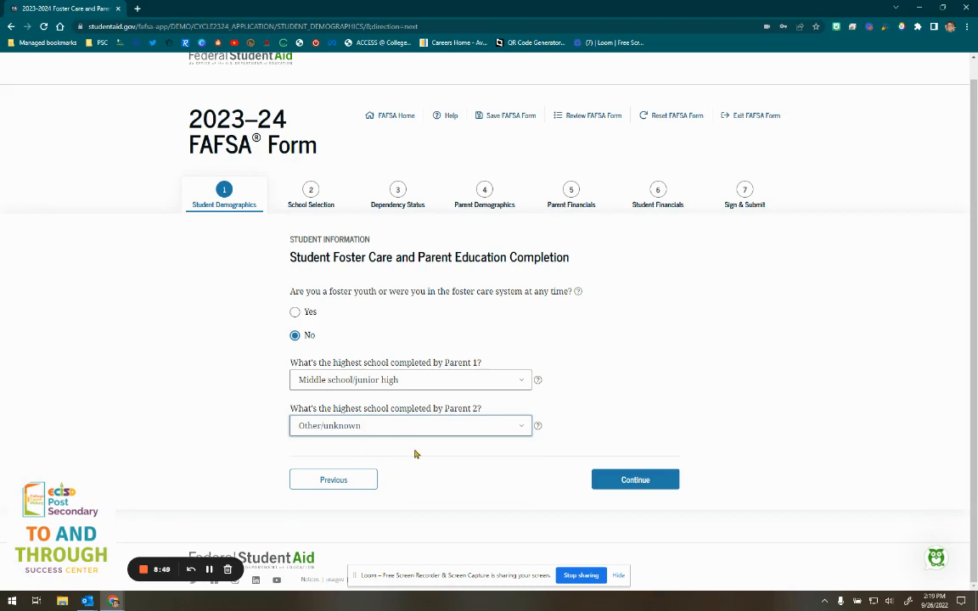
{"action": "left_click", "coordinate": [624, 481]}
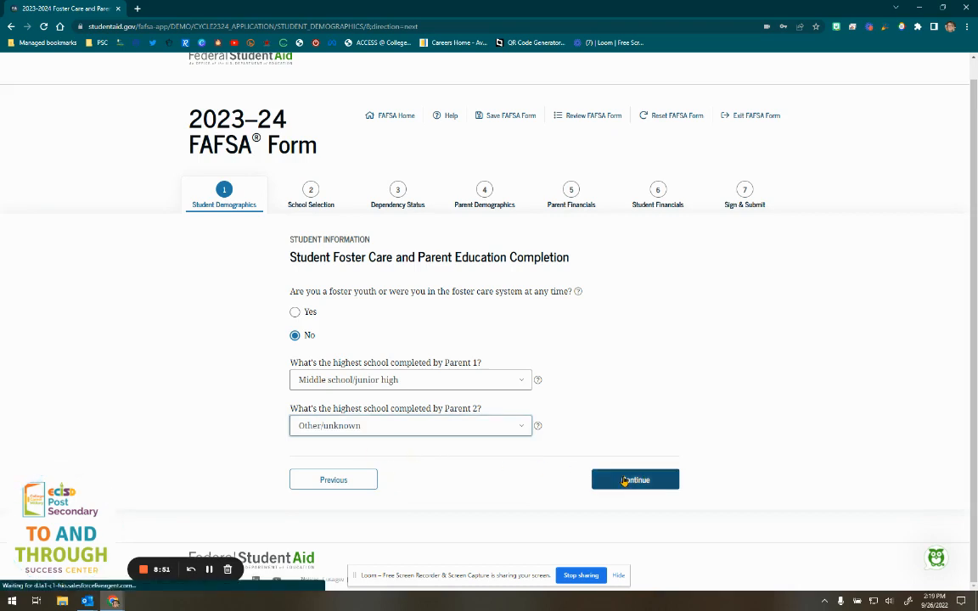
{"action": "scroll", "coordinate": [717, 391], "scroll_direction": "down", "scroll_amount": 2}
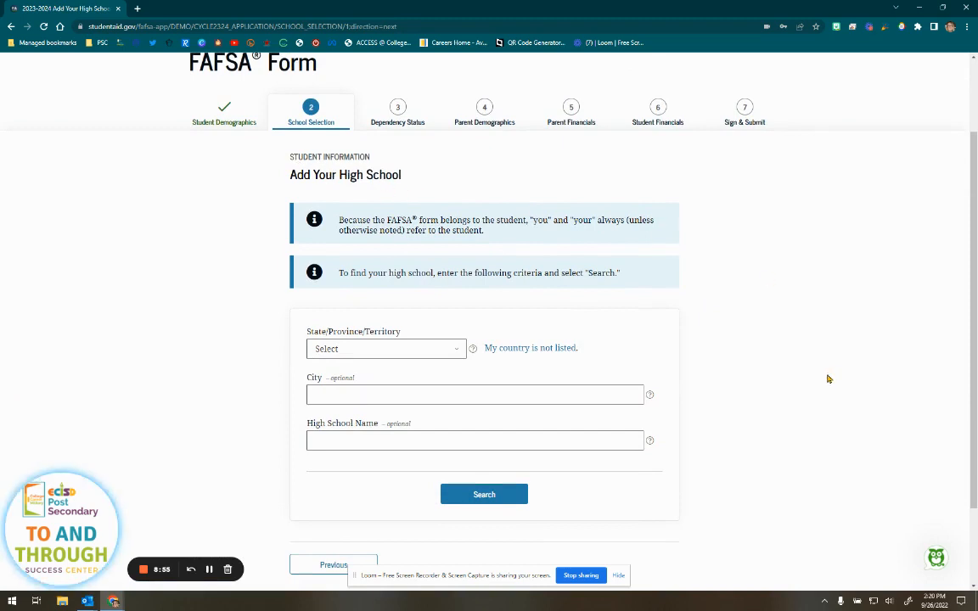
- Search high schools with state Texas and city 'Ode', returning 18 results
{"action": "scroll", "coordinate": [756, 349], "scroll_direction": "down", "scroll_amount": 2}
{"action": "left_click", "coordinate": [428, 247]}
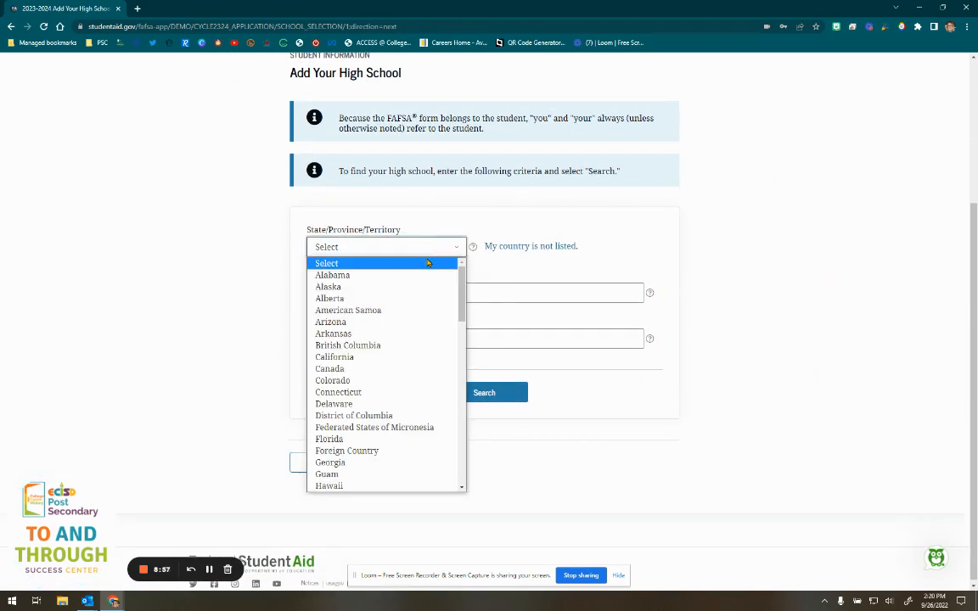
{"action": "scroll", "coordinate": [422, 331], "scroll_direction": "down", "scroll_amount": 10}
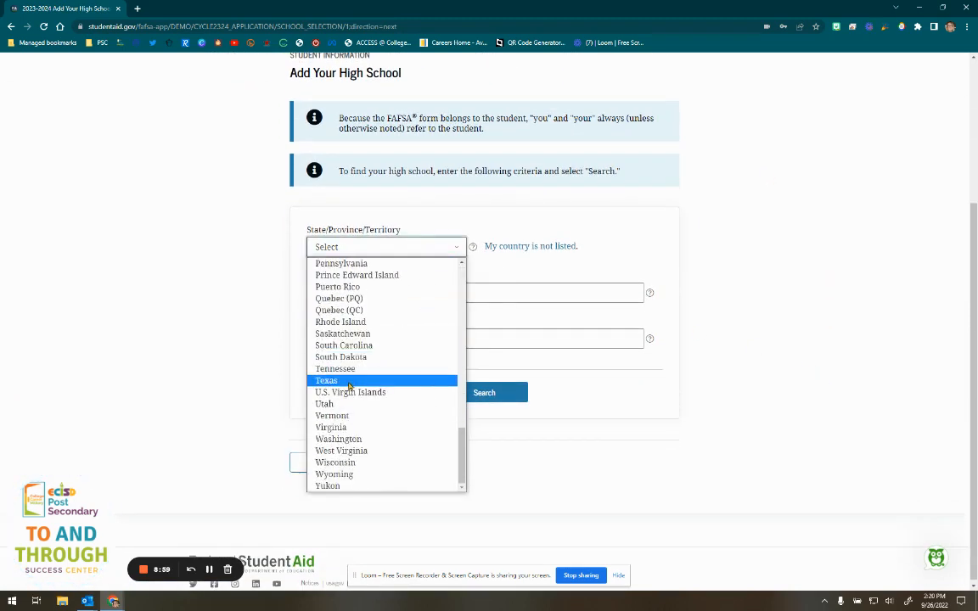
{"action": "left_click", "coordinate": [348, 382]}
{"action": "left_click", "coordinate": [408, 293]}
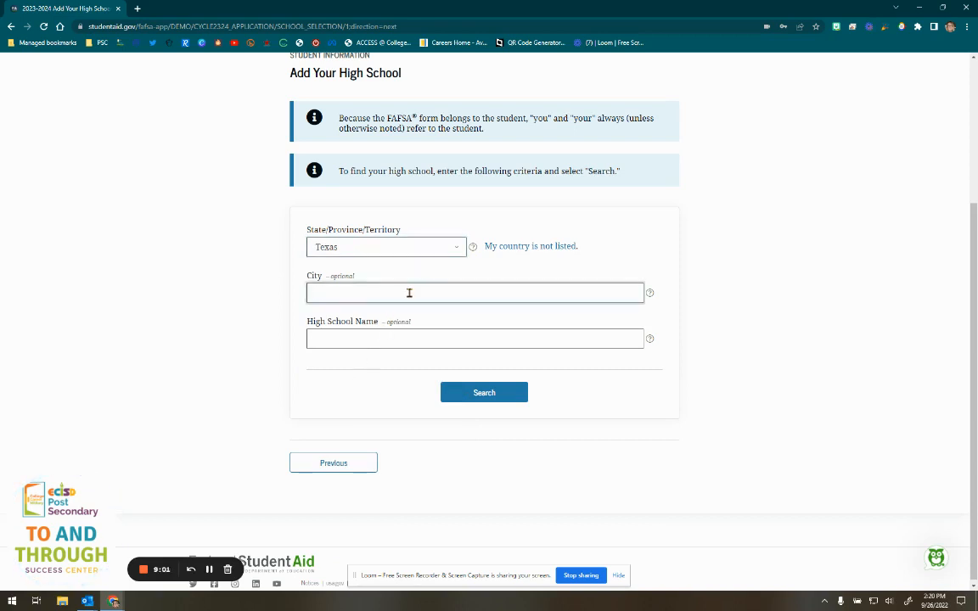
{"action": "type", "text": "Odessa"}
{"action": "left_click", "coordinate": [492, 393]}
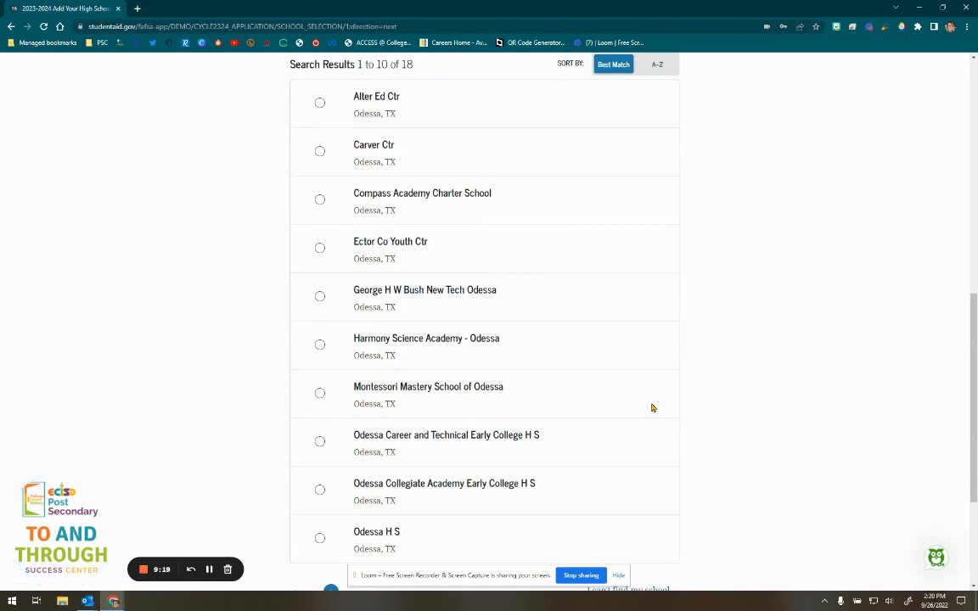
- Try several Odessa high schools on the first results page, then go to page 2
{"action": "scroll", "coordinate": [710, 376], "scroll_direction": "up", "scroll_amount": 1}
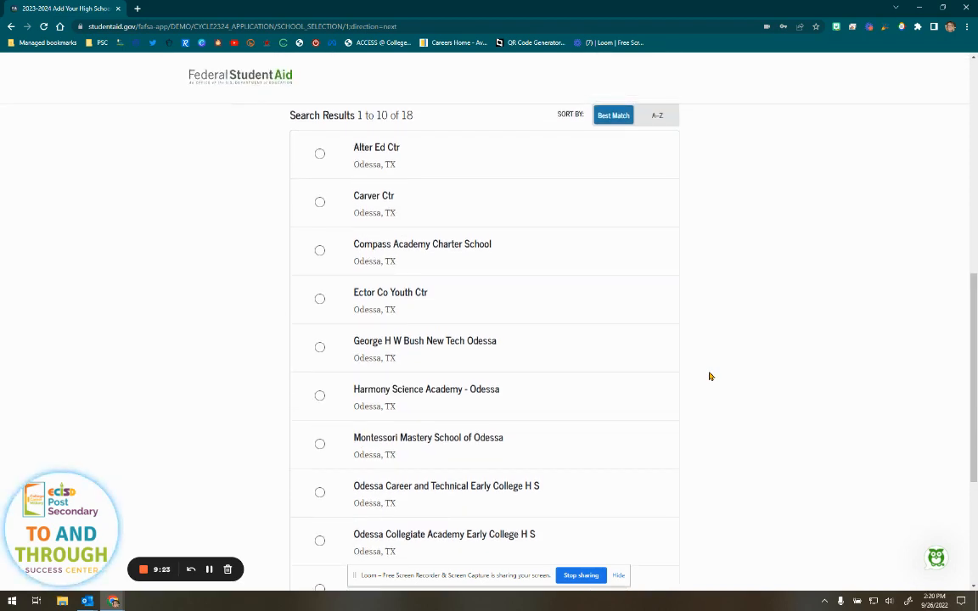
{"action": "scroll", "coordinate": [710, 376], "scroll_direction": "down", "scroll_amount": 2}
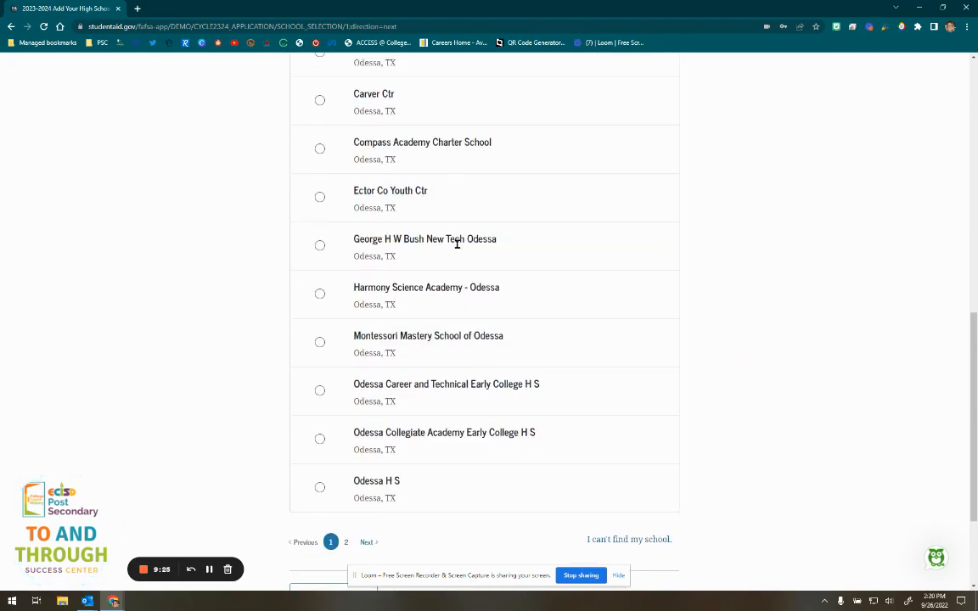
{"action": "left_click_drag", "start_coordinate": [495, 239], "coordinate": [353, 240]}
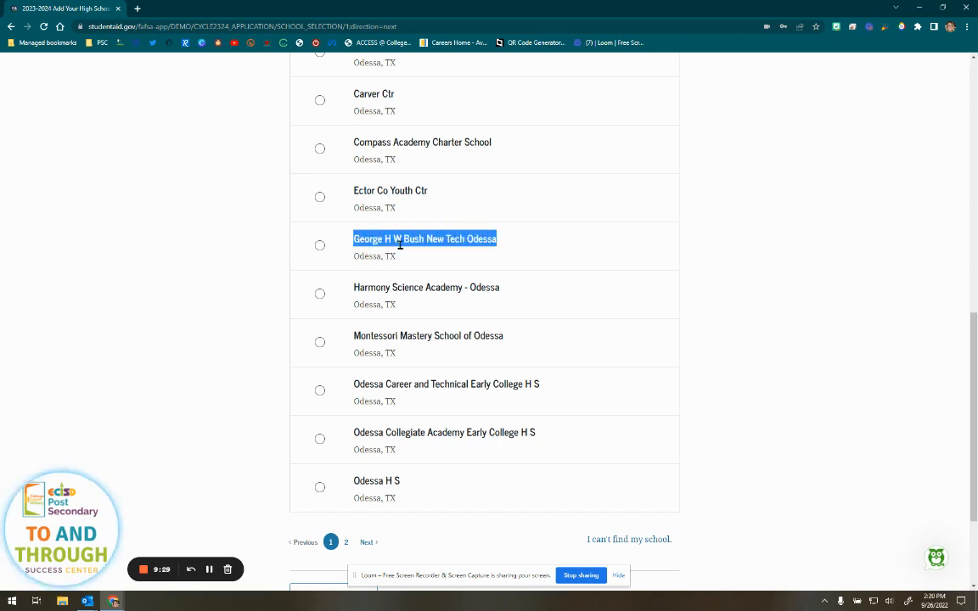
{"action": "left_click", "coordinate": [321, 246]}
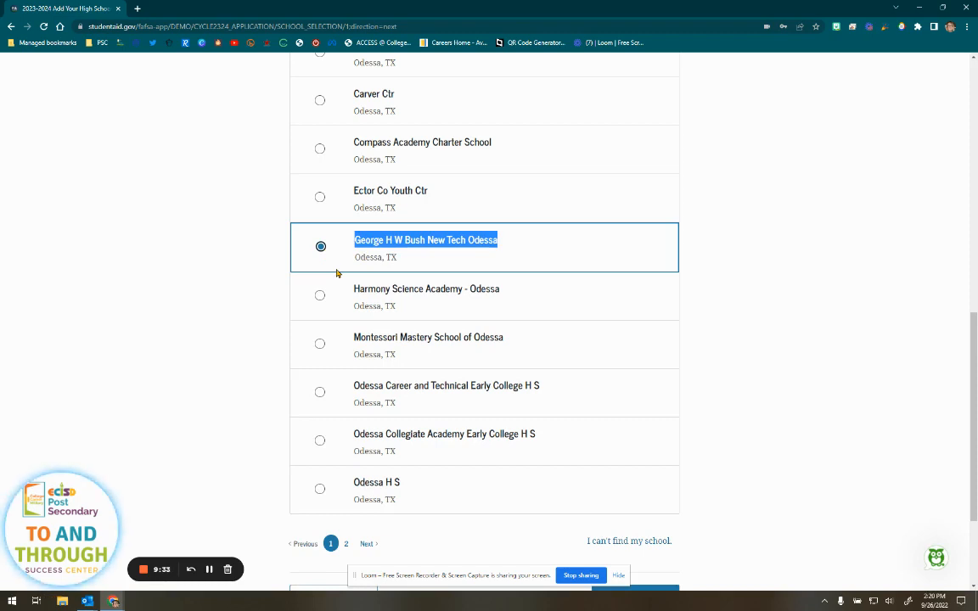
{"action": "left_click", "coordinate": [319, 392]}
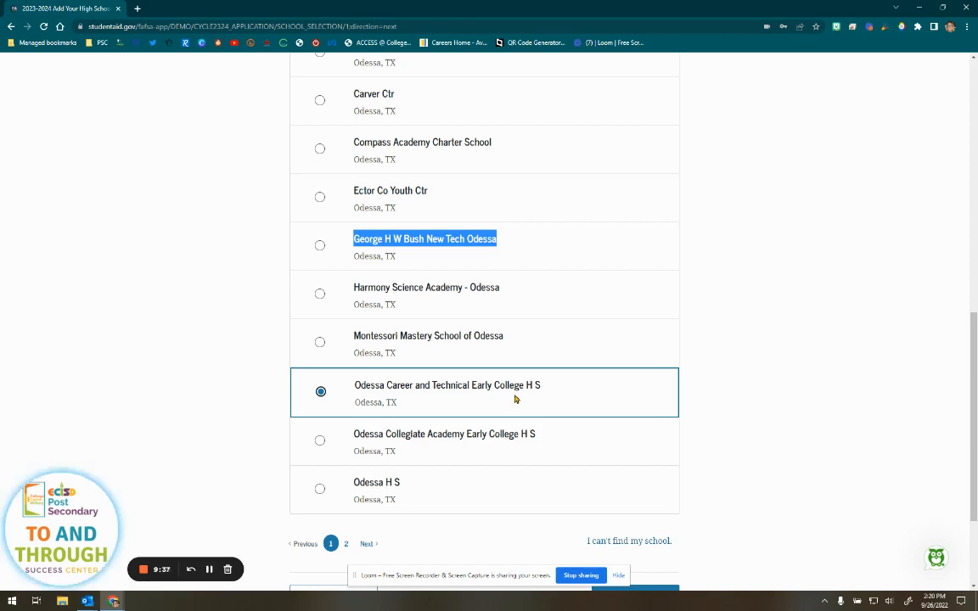
{"action": "scroll", "coordinate": [539, 401], "scroll_direction": "down", "scroll_amount": 1}
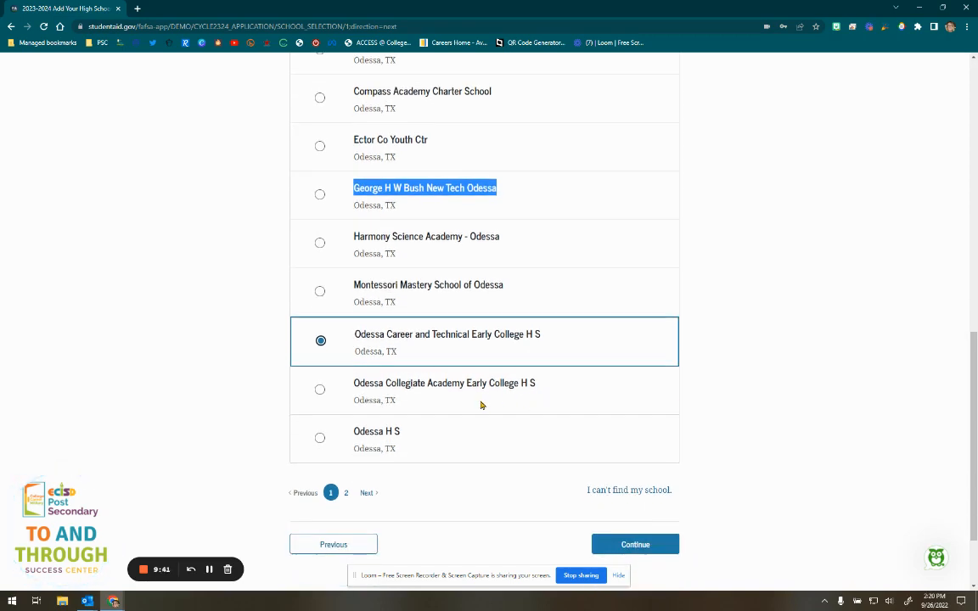
{"action": "left_click", "coordinate": [319, 390]}
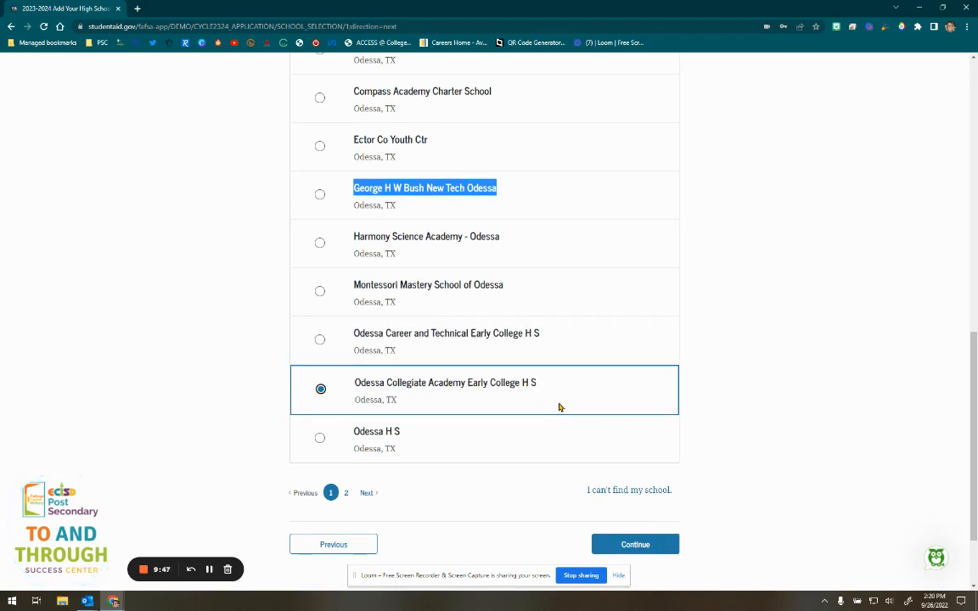
{"action": "left_click", "coordinate": [321, 438]}
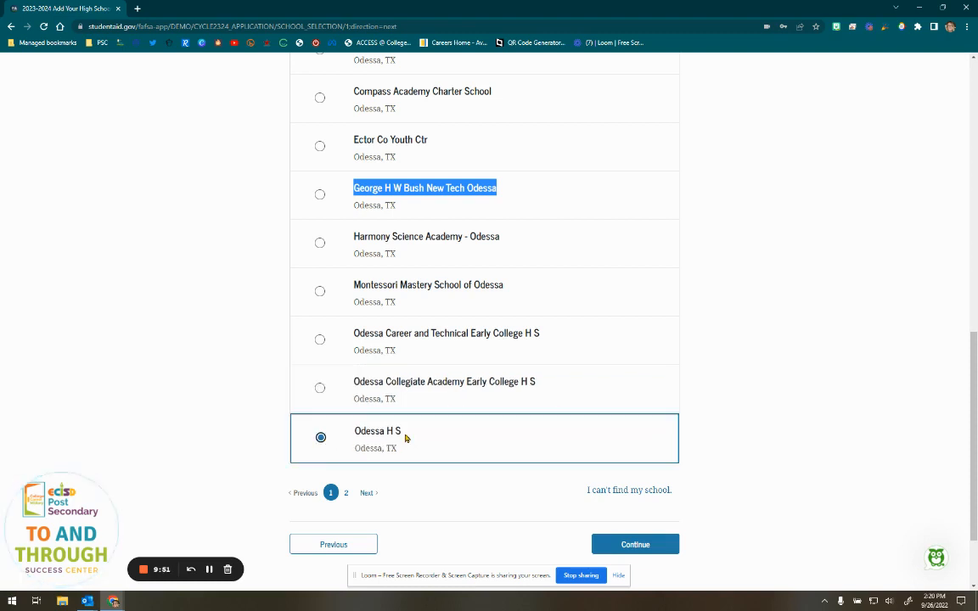
{"action": "left_click", "coordinate": [367, 493]}
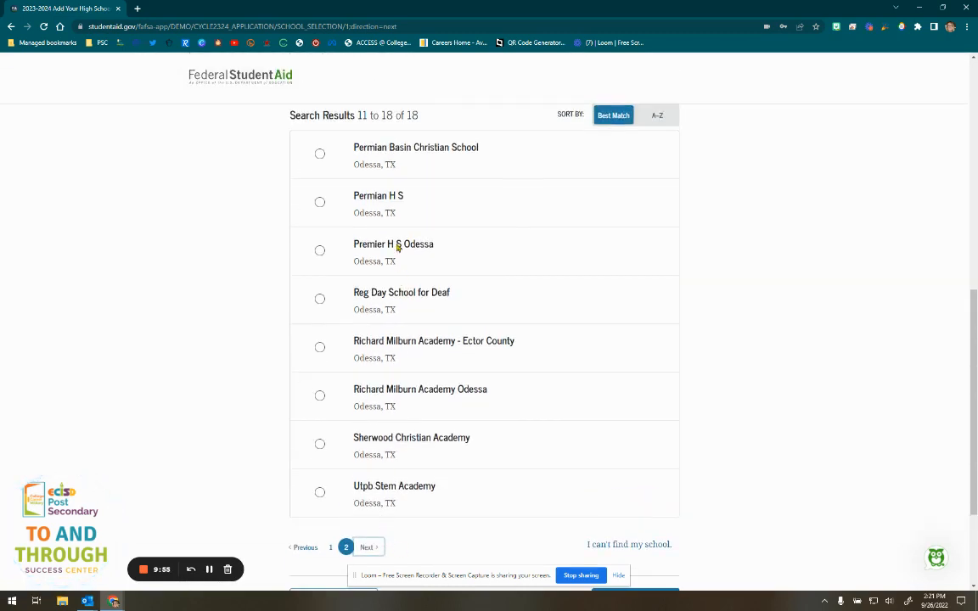
- Select Permian H S as the high school and confirm it
{"action": "left_click", "coordinate": [362, 198]}
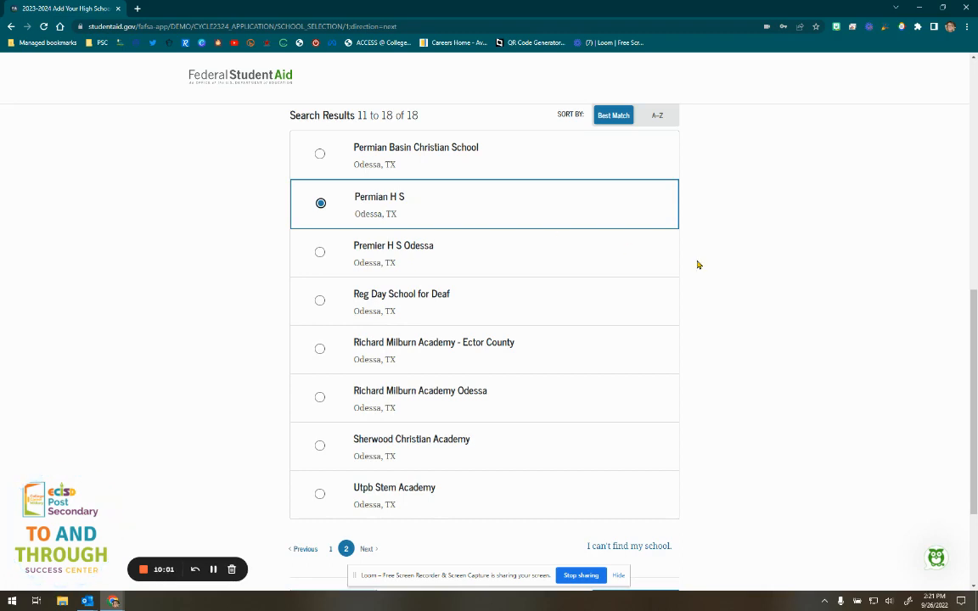
{"action": "scroll", "coordinate": [700, 271], "scroll_direction": "down", "scroll_amount": 2}
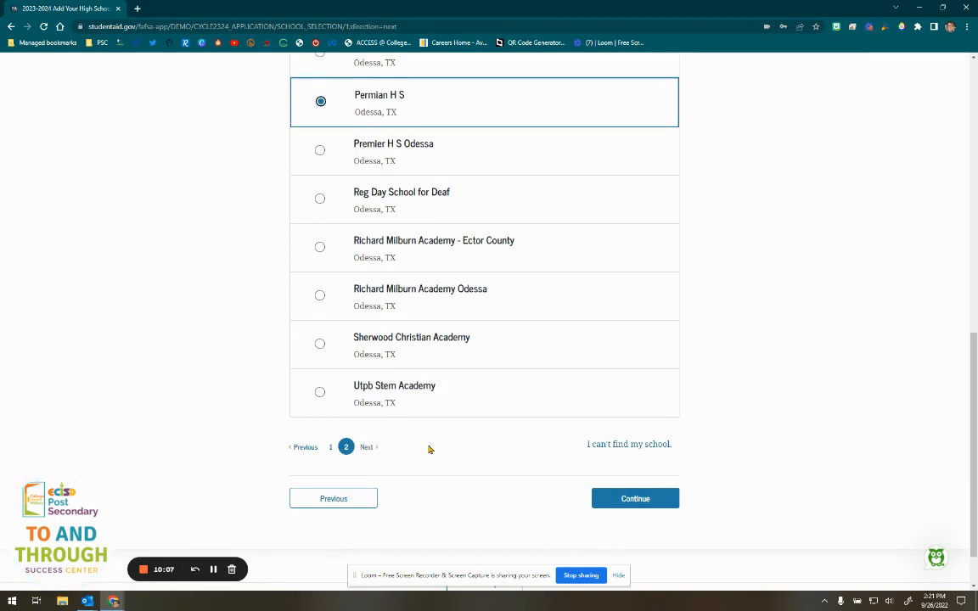
{"action": "left_click", "coordinate": [328, 395]}
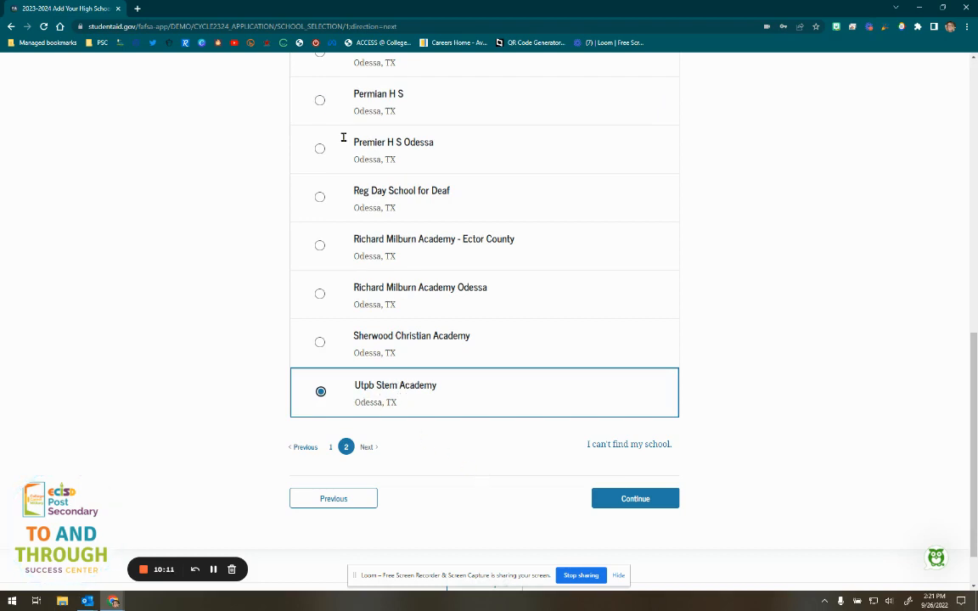
{"action": "left_click", "coordinate": [321, 101]}
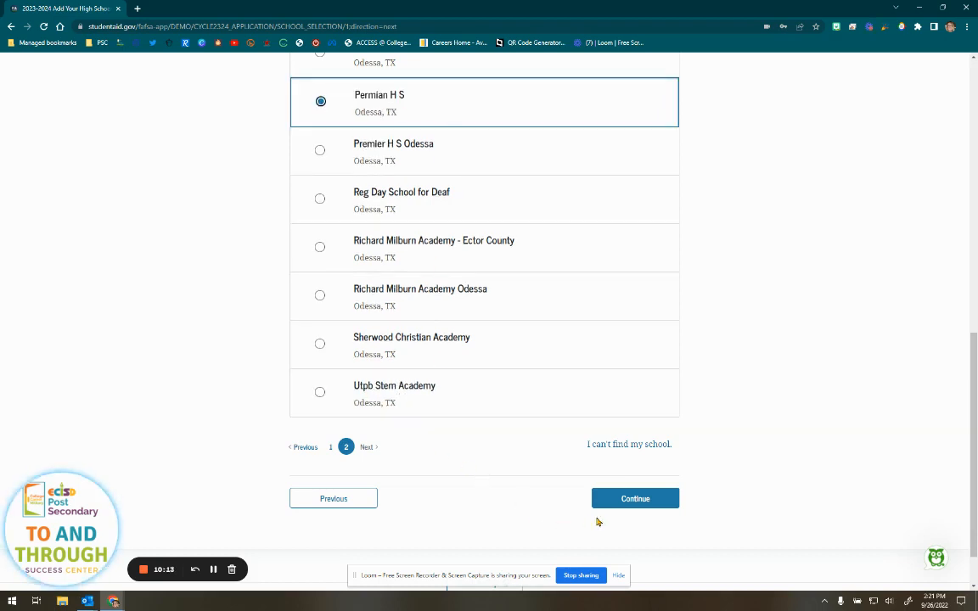
{"action": "left_click", "coordinate": [633, 500]}
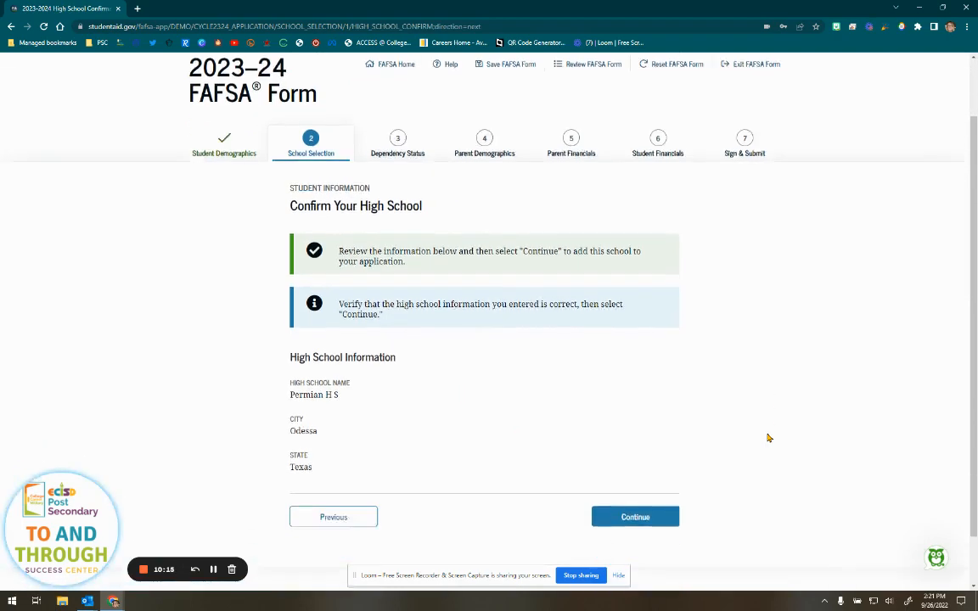
{"action": "scroll", "coordinate": [768, 438], "scroll_direction": "down", "scroll_amount": 1}
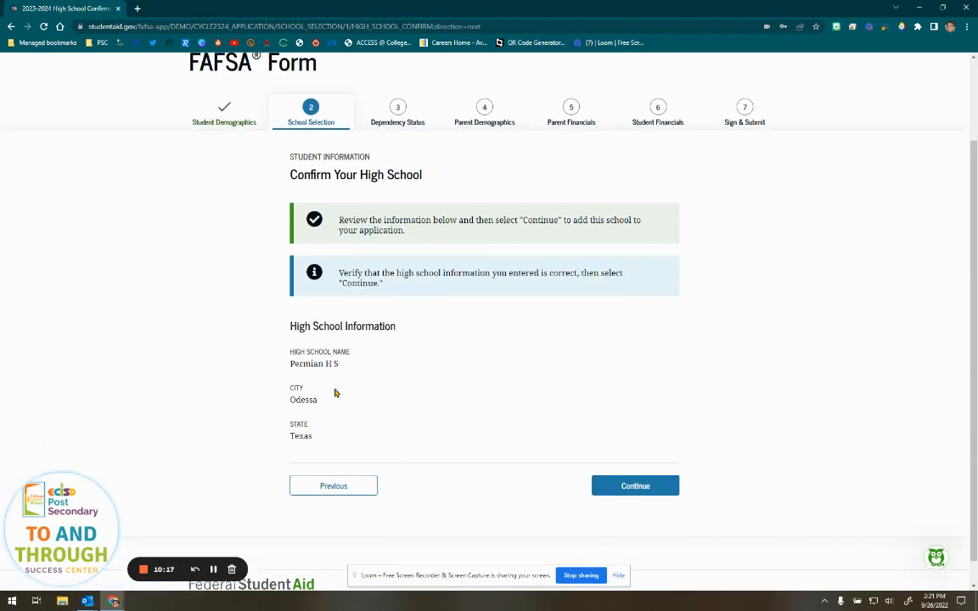
{"action": "left_click", "coordinate": [634, 483]}
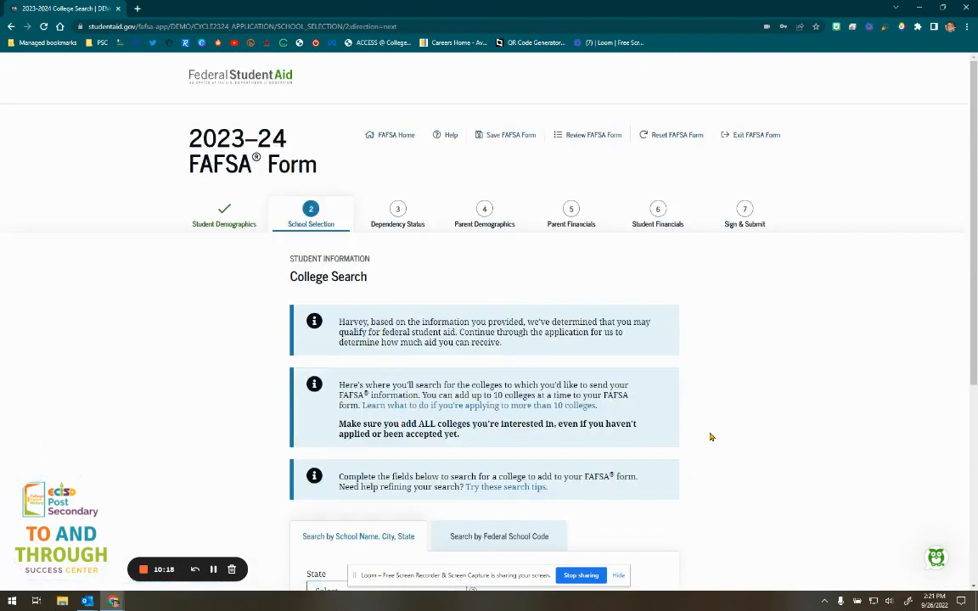
{"action": "scroll", "coordinate": [800, 348], "scroll_direction": "down", "scroll_amount": 3}
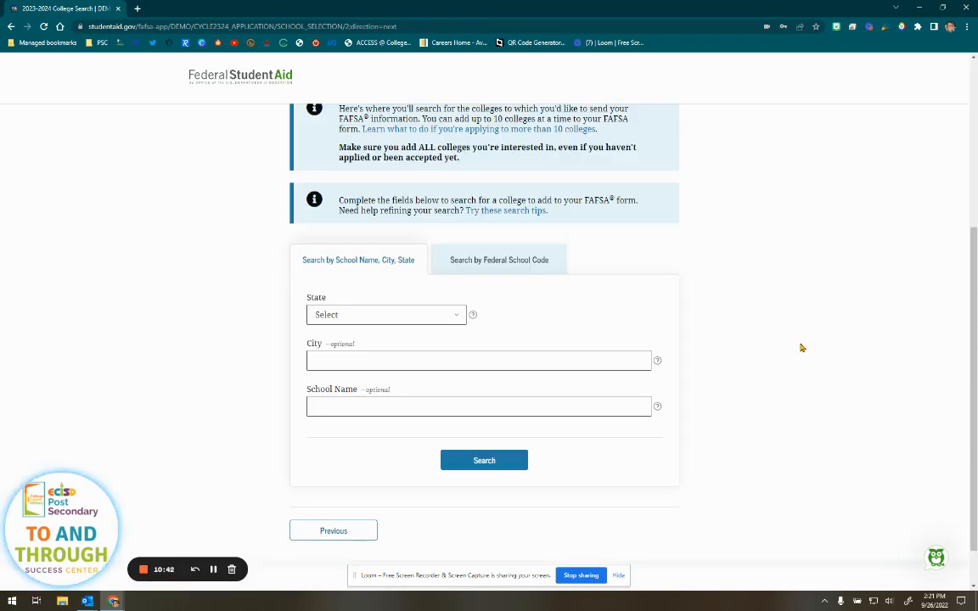
{"action": "scroll", "coordinate": [801, 348], "scroll_direction": "up", "scroll_amount": 3}
{"action": "scroll", "coordinate": [801, 347], "scroll_direction": "down", "scroll_amount": 2}
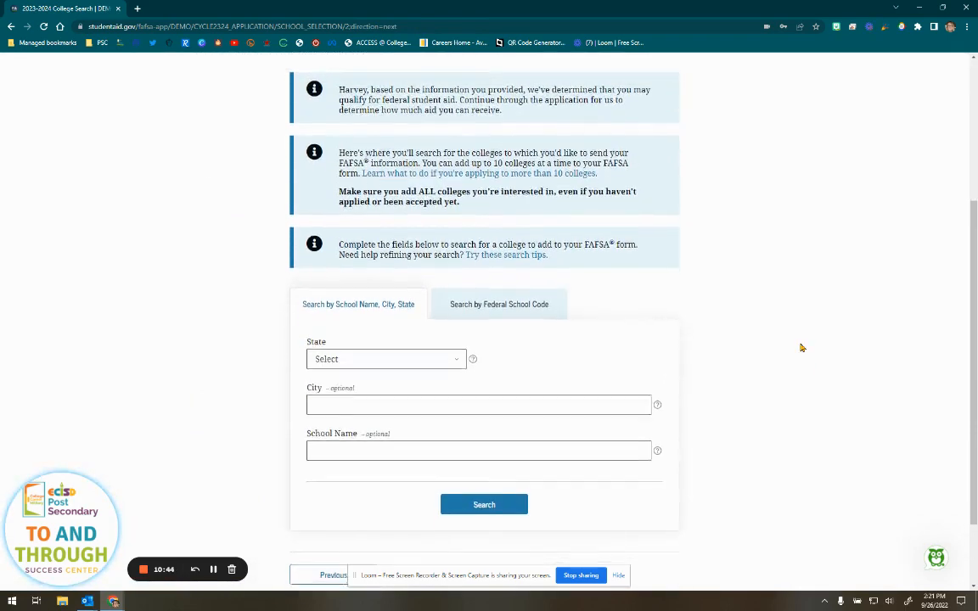
{"action": "scroll", "coordinate": [801, 348], "scroll_direction": "down", "scroll_amount": 1}
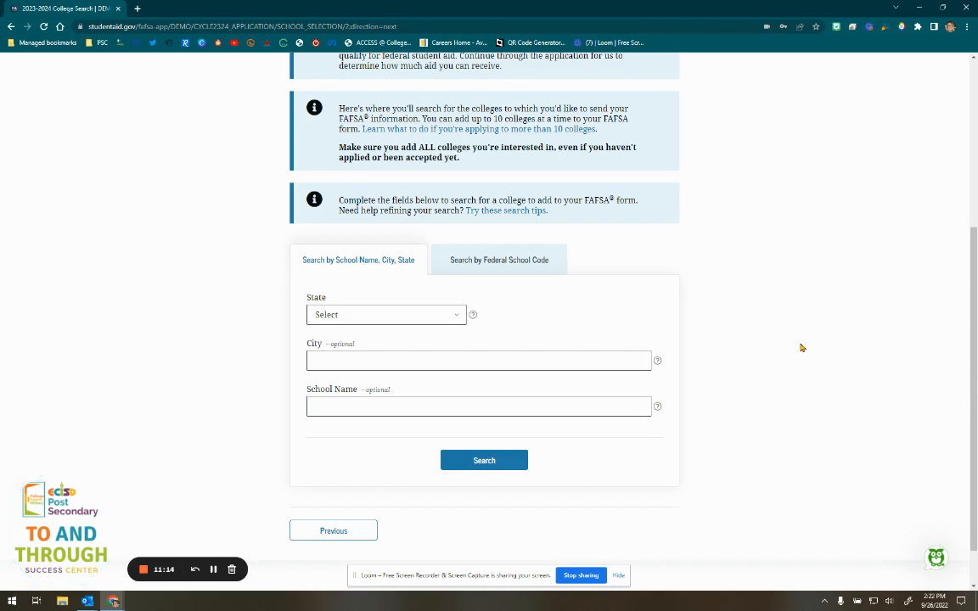
- Search colleges with state Texas and city Odessa
{"action": "left_click", "coordinate": [429, 311]}
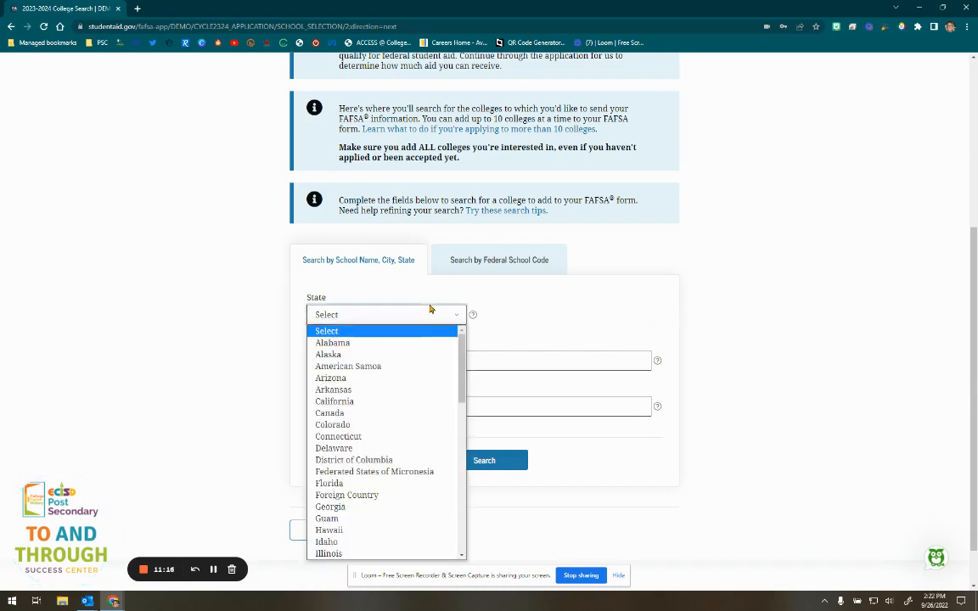
{"action": "scroll", "coordinate": [374, 444], "scroll_direction": "down", "scroll_amount": 5}
{"action": "left_click", "coordinate": [372, 461]}
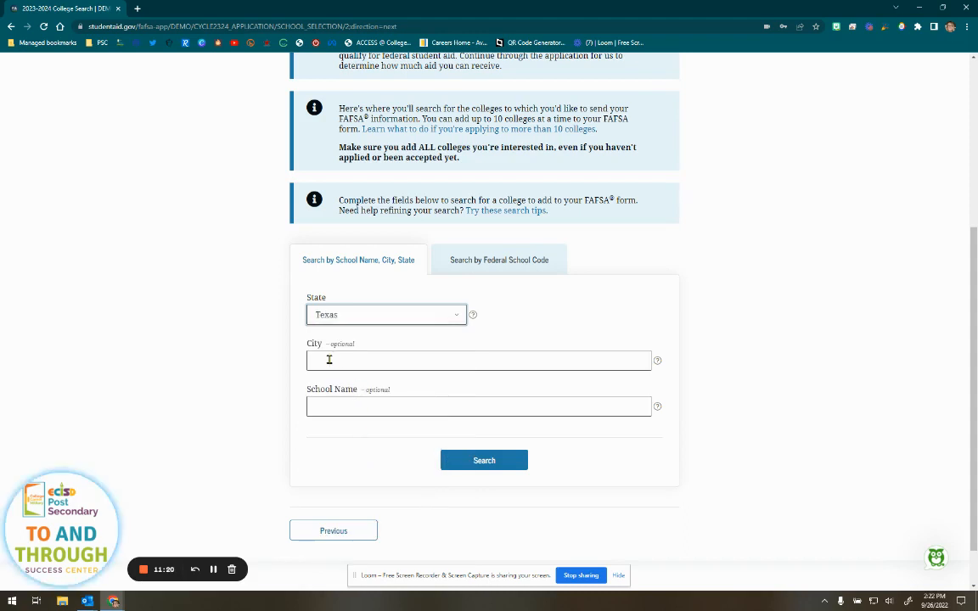
{"action": "left_click", "coordinate": [329, 363]}
{"action": "type", "text": "Odessa"}
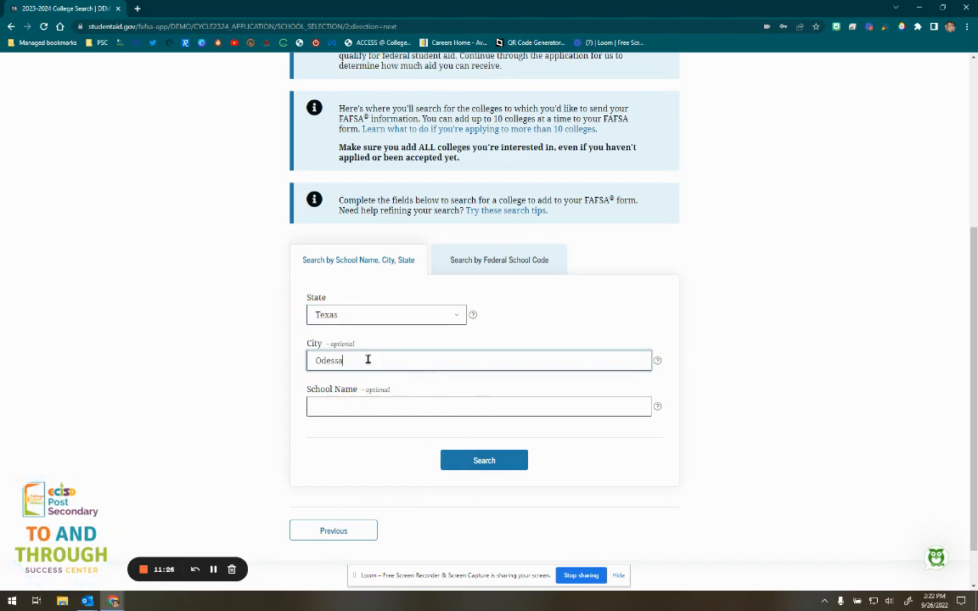
{"action": "left_click", "coordinate": [487, 463]}
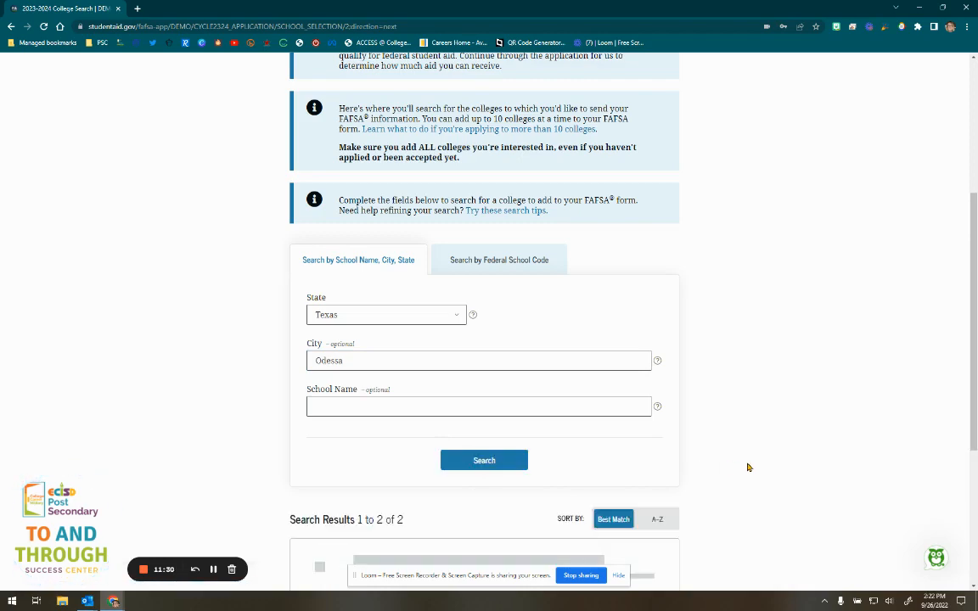
- Add Odessa College and University of Texas-Permian Basin, reaching 2 of 10 schools selected
{"action": "scroll", "coordinate": [748, 468], "scroll_direction": "down", "scroll_amount": 3}
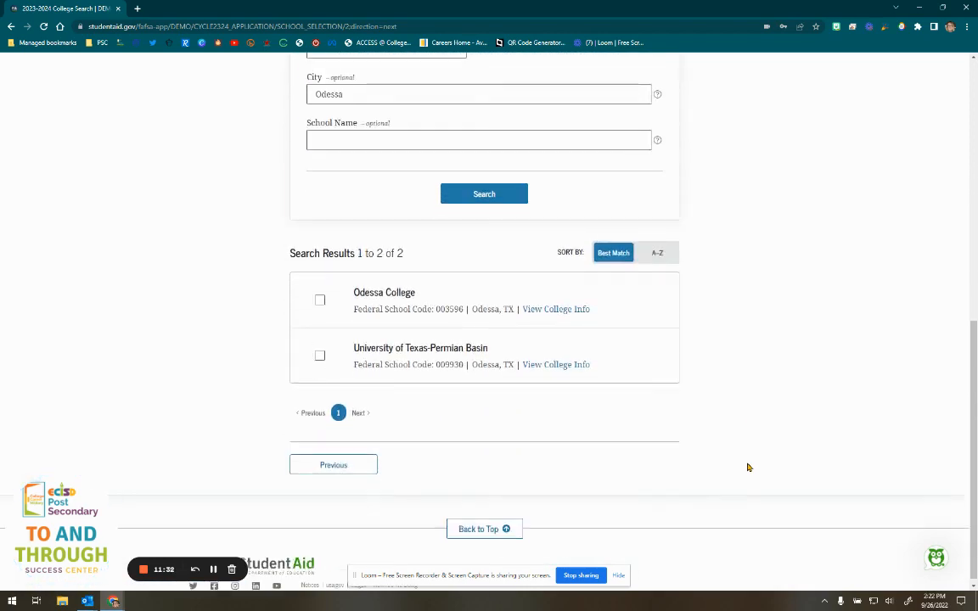
{"action": "left_click", "coordinate": [320, 299]}
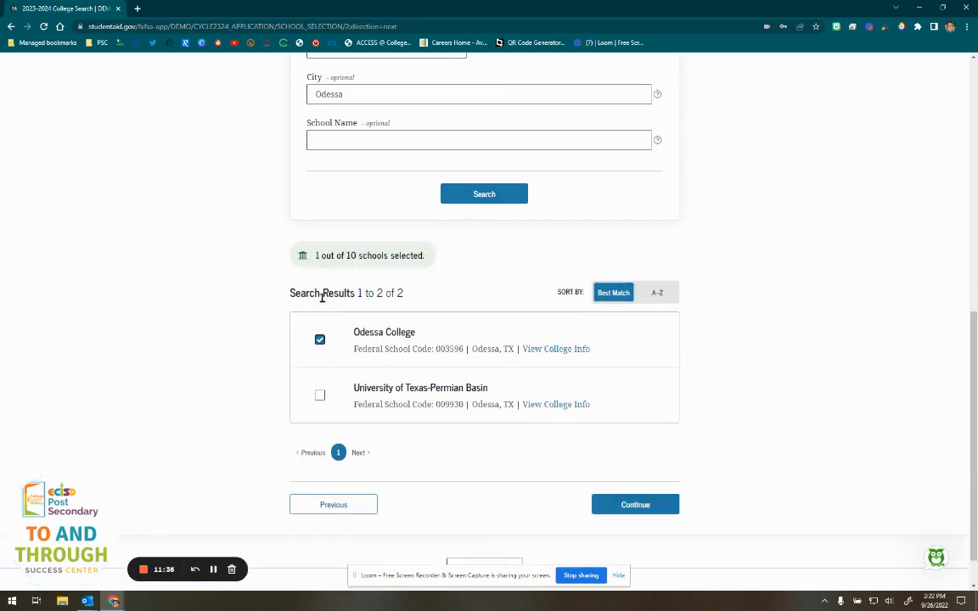
{"action": "left_click", "coordinate": [320, 395]}
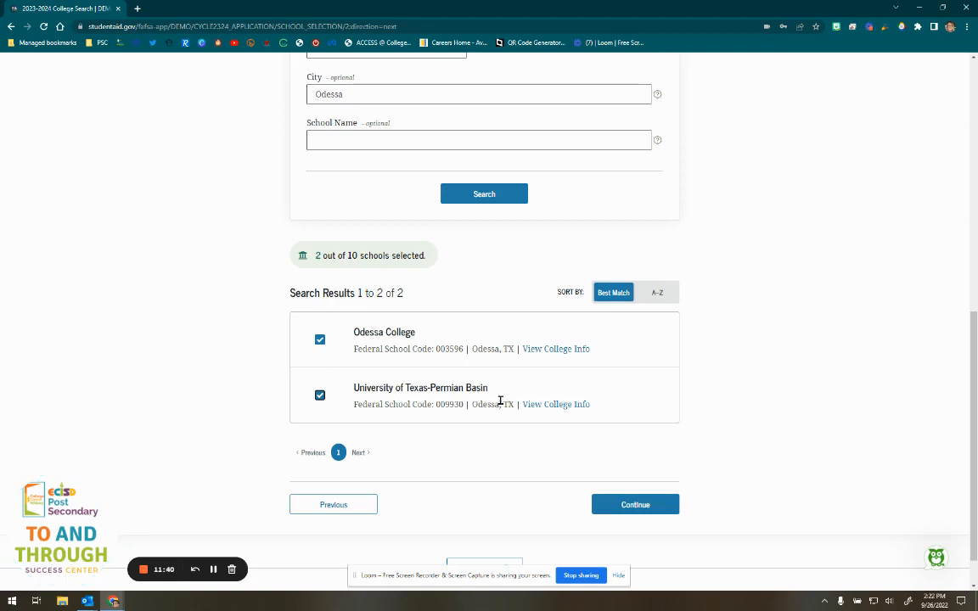
{"action": "left_click_drag", "start_coordinate": [313, 255], "coordinate": [433, 257]}
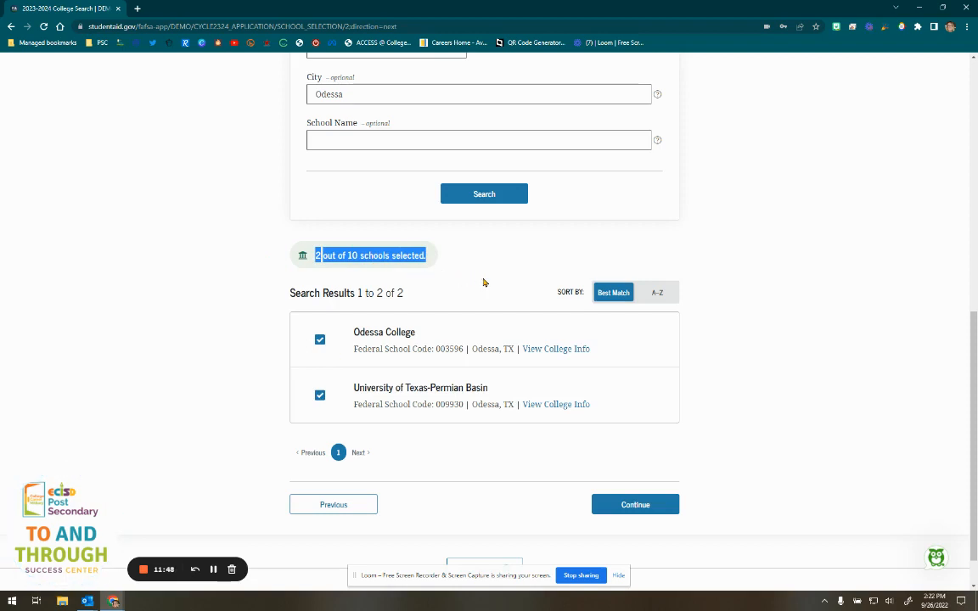
{"action": "scroll", "coordinate": [408, 255], "scroll_direction": "up", "scroll_amount": 2}
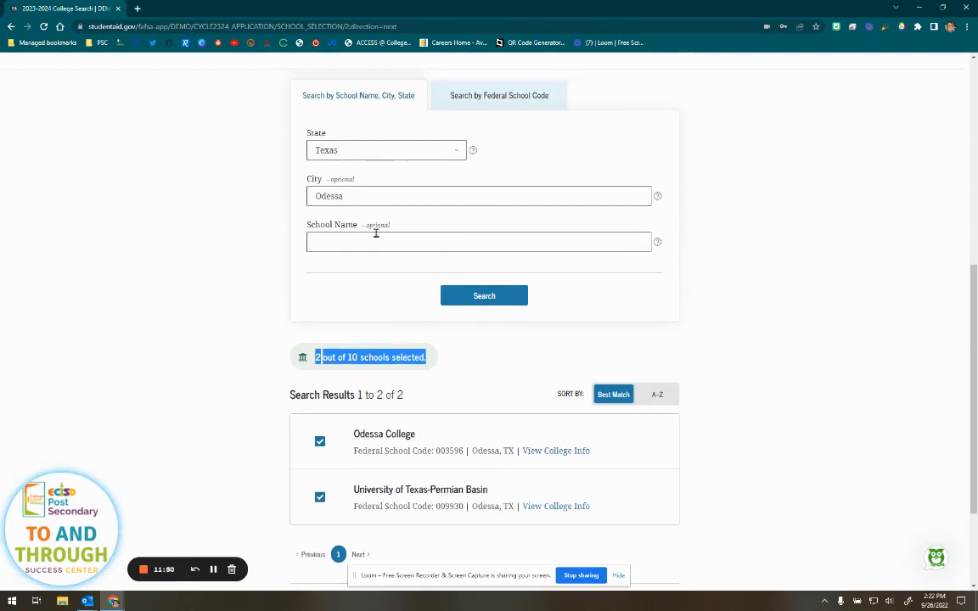
- Change the city to Lubbock, search, and add Texas Tech University as the third school
{"action": "double_click", "coordinate": [345, 195]}
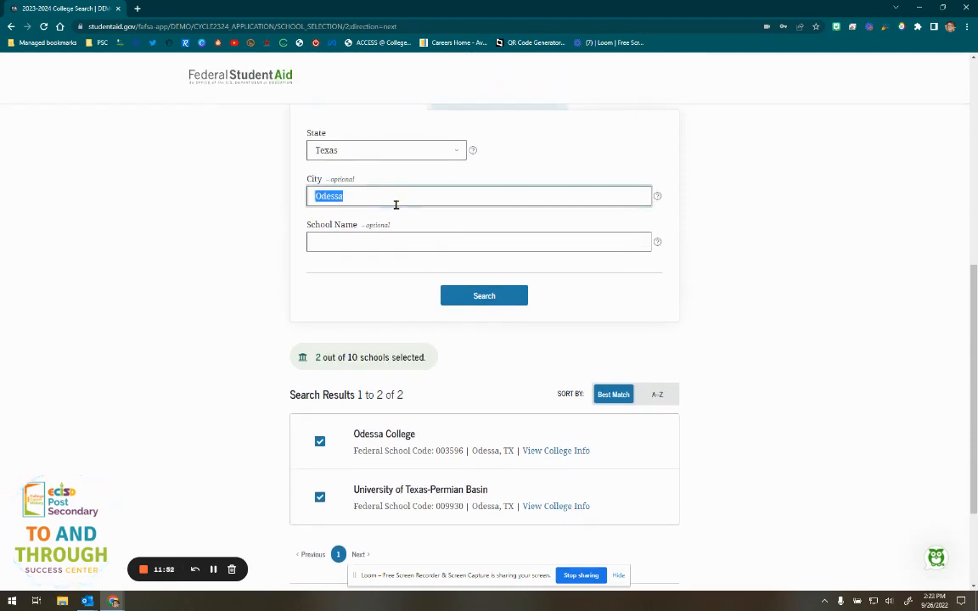
{"action": "type", "text": "Lubbock"}
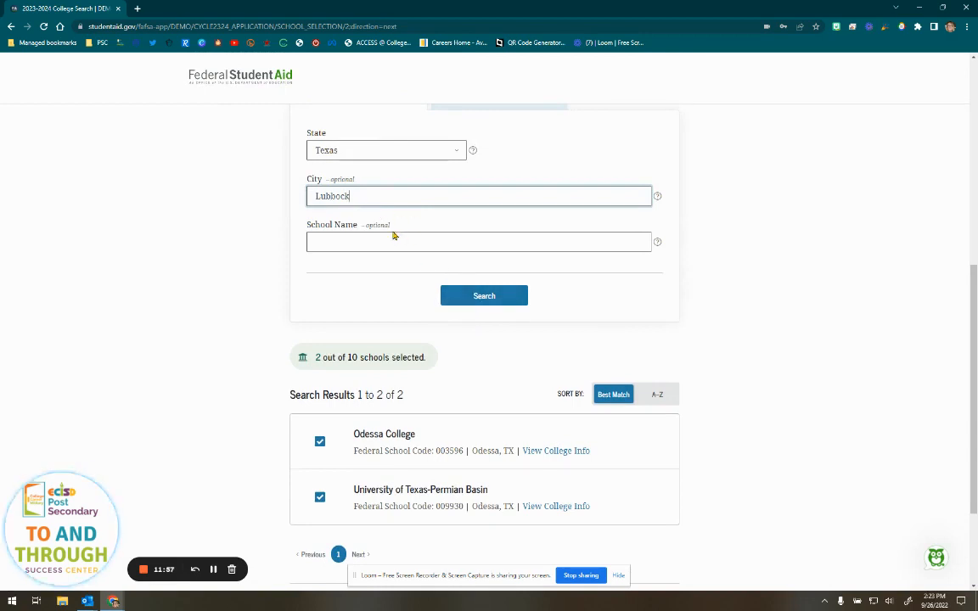
{"action": "left_click", "coordinate": [466, 297]}
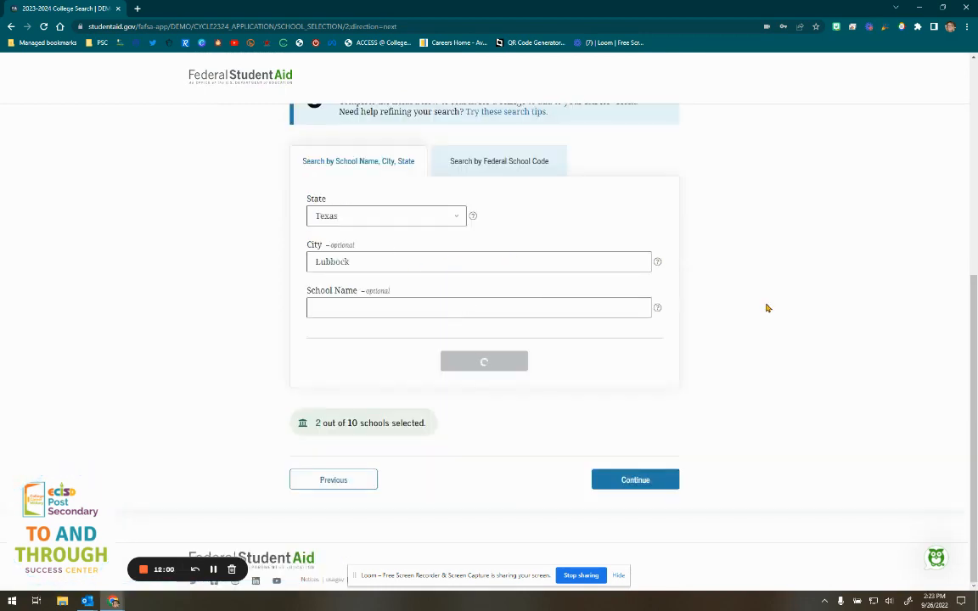
{"action": "scroll", "coordinate": [766, 306], "scroll_direction": "down", "scroll_amount": 3}
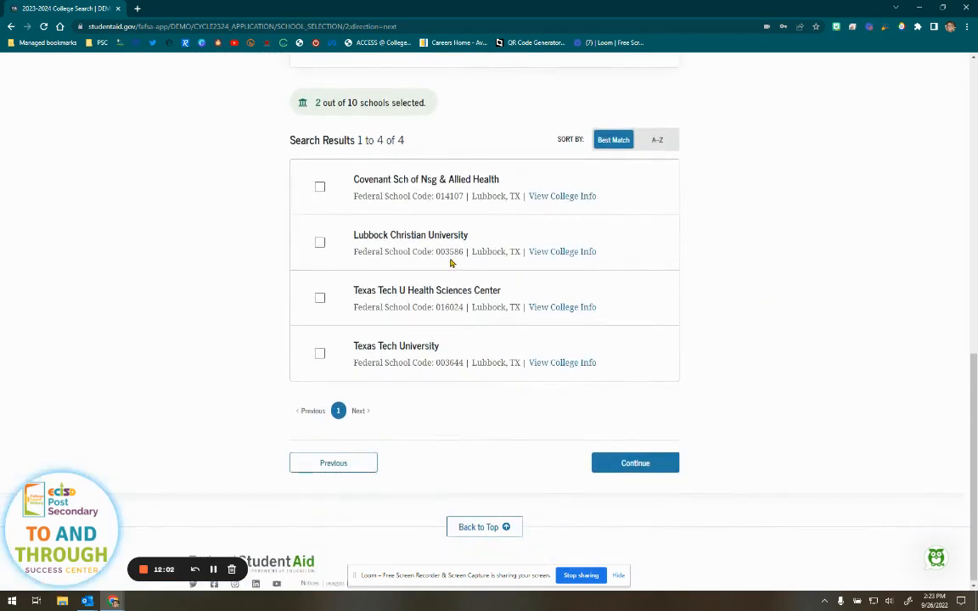
{"action": "left_click", "coordinate": [326, 357]}
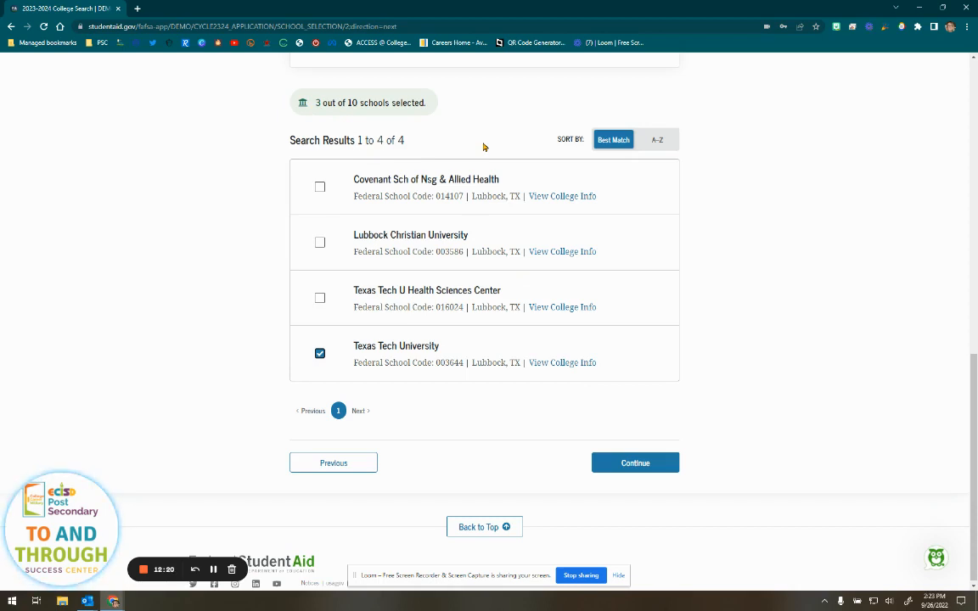
{"action": "left_click", "coordinate": [647, 465]}
- Set housing plans to With Parent for Odessa College and UTPB, On Campus for Texas Tech
{"action": "scroll", "coordinate": [712, 436], "scroll_direction": "down", "scroll_amount": 3}
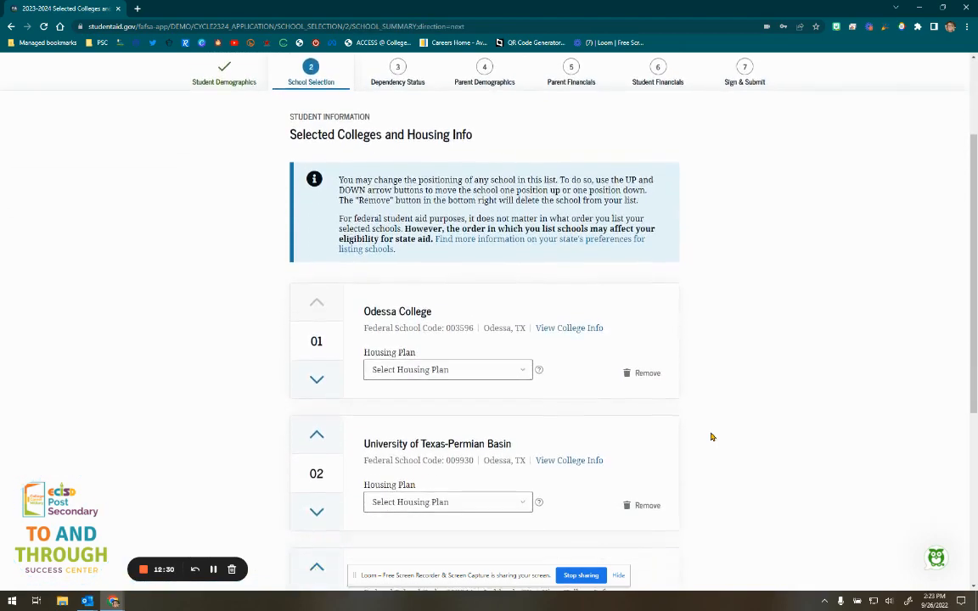
{"action": "scroll", "coordinate": [711, 436], "scroll_direction": "down", "scroll_amount": 2}
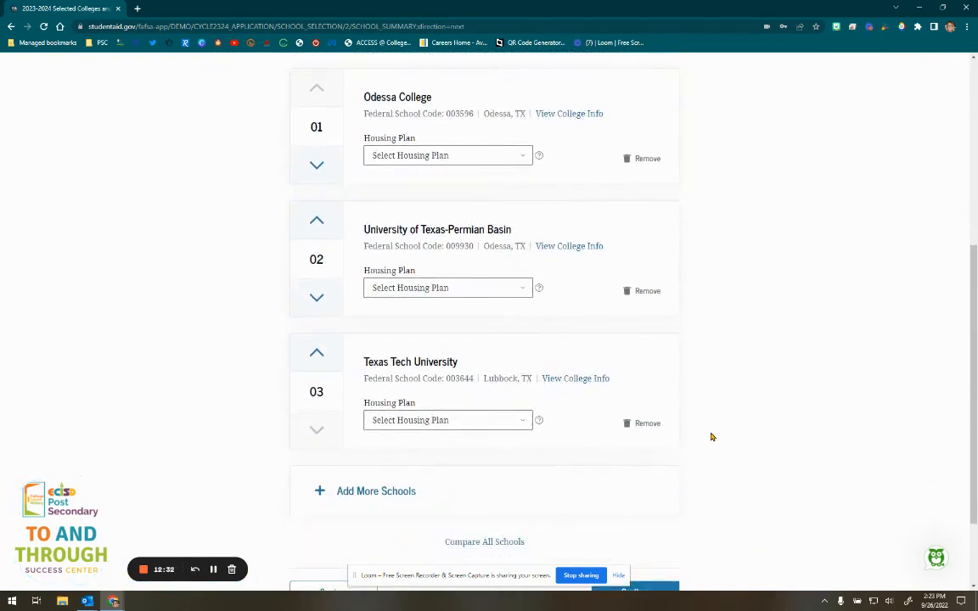
{"action": "left_click", "coordinate": [464, 155]}
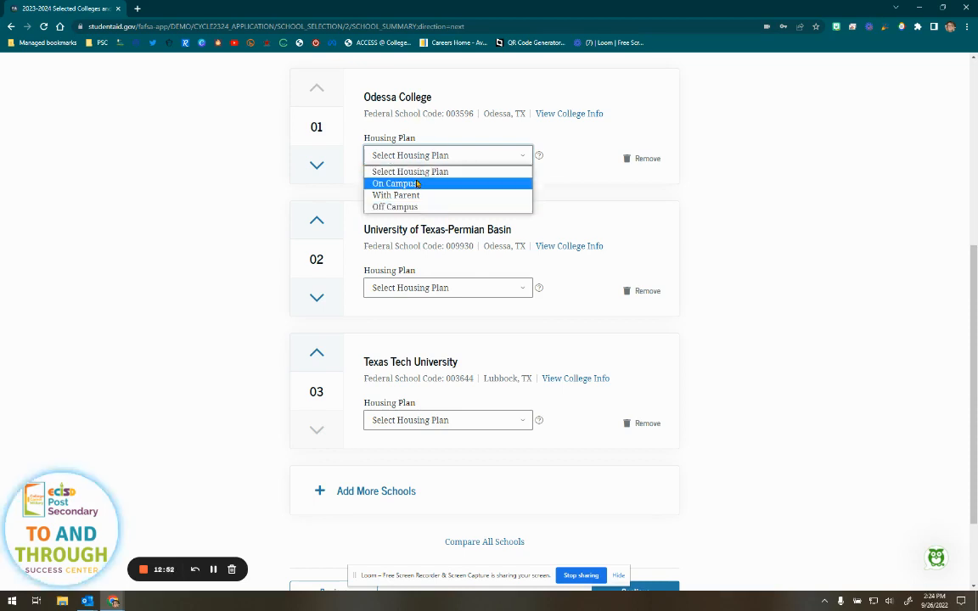
{"action": "left_click", "coordinate": [384, 194]}
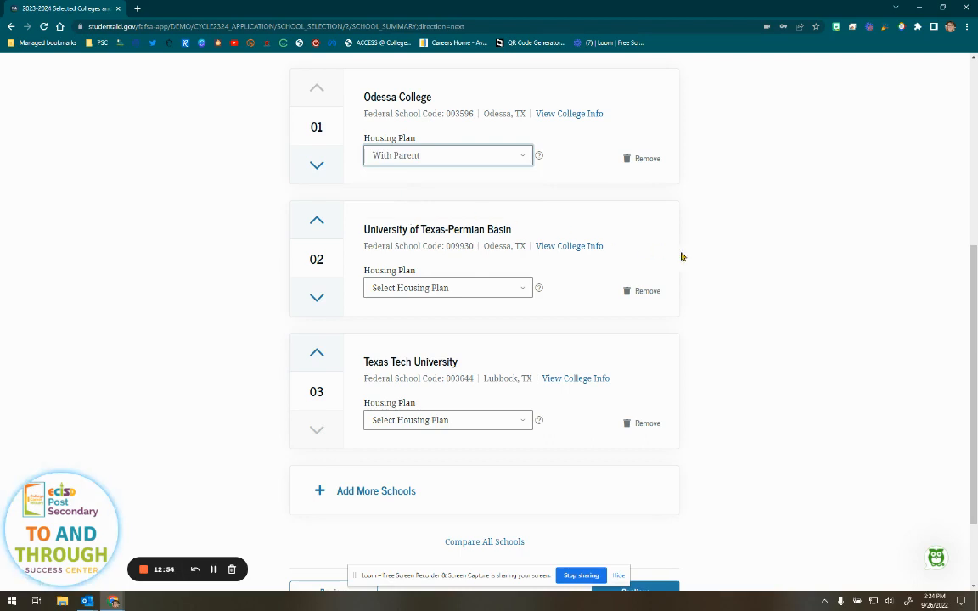
{"action": "scroll", "coordinate": [733, 259], "scroll_direction": "down", "scroll_amount": 2}
{"action": "left_click", "coordinate": [450, 186]}
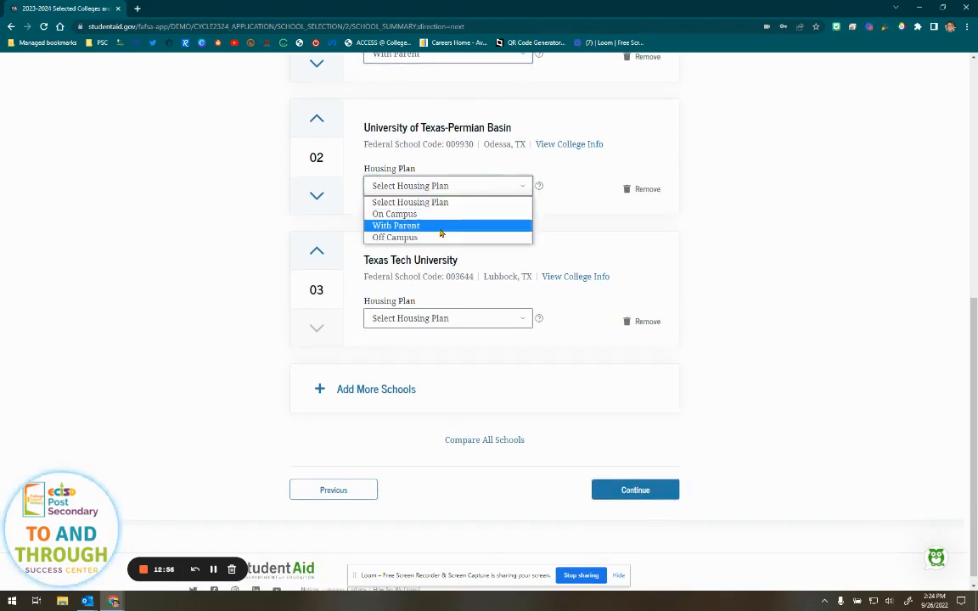
{"action": "left_click", "coordinate": [396, 226]}
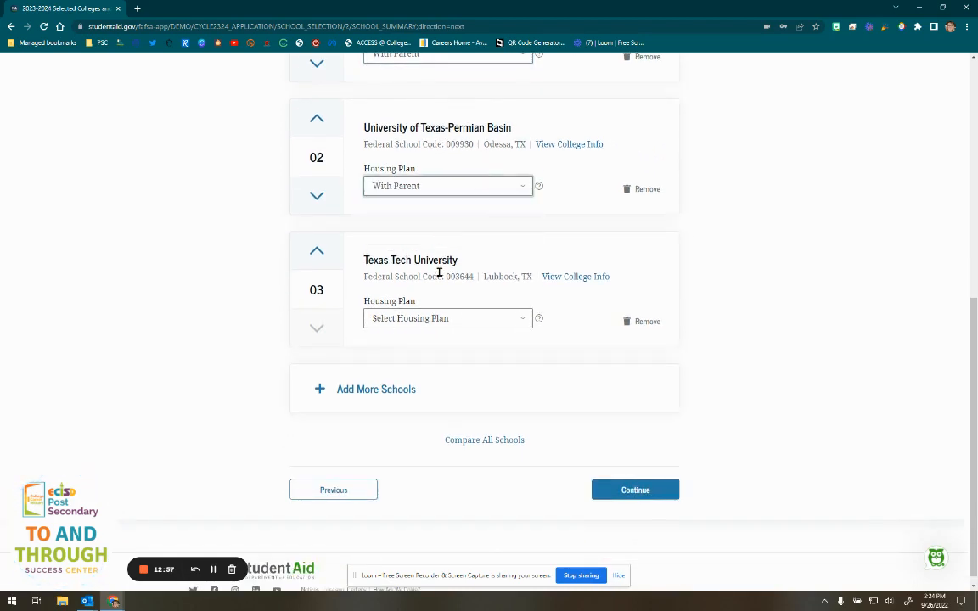
{"action": "left_click", "coordinate": [481, 320]}
{"action": "left_click", "coordinate": [456, 347]}
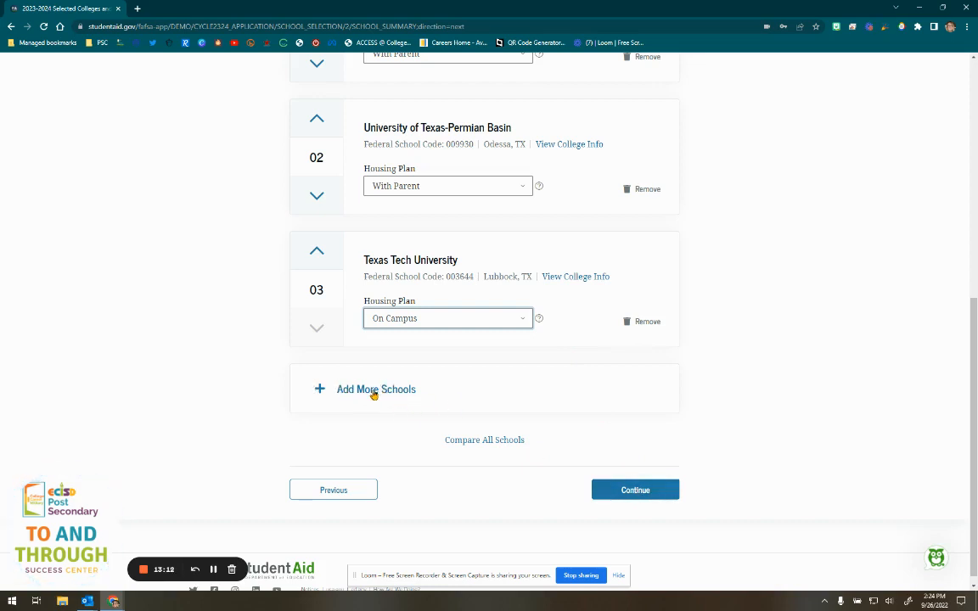
{"action": "left_click", "coordinate": [633, 492]}
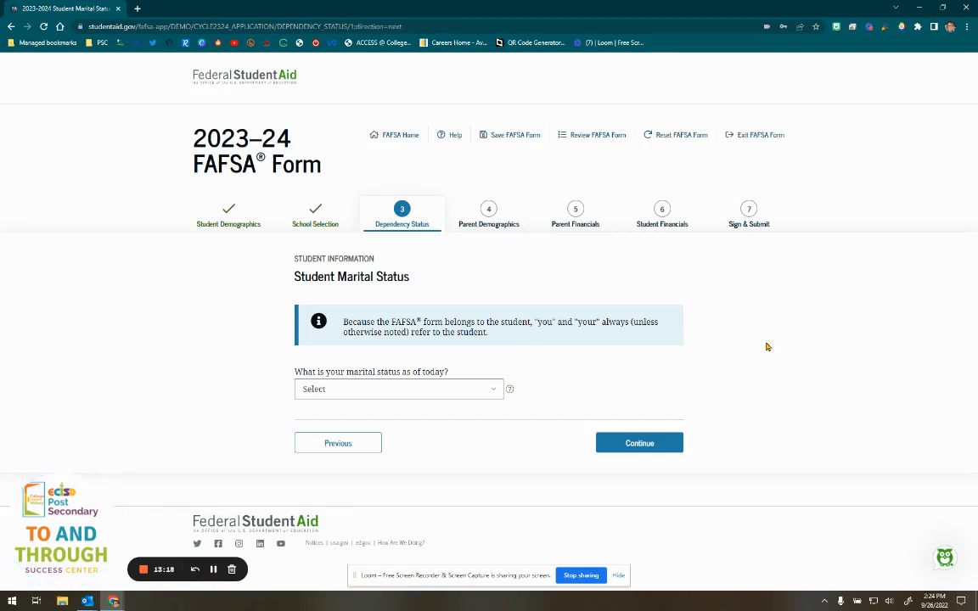
- Set the student's marital status to Single and continue
{"action": "left_click", "coordinate": [446, 389]}
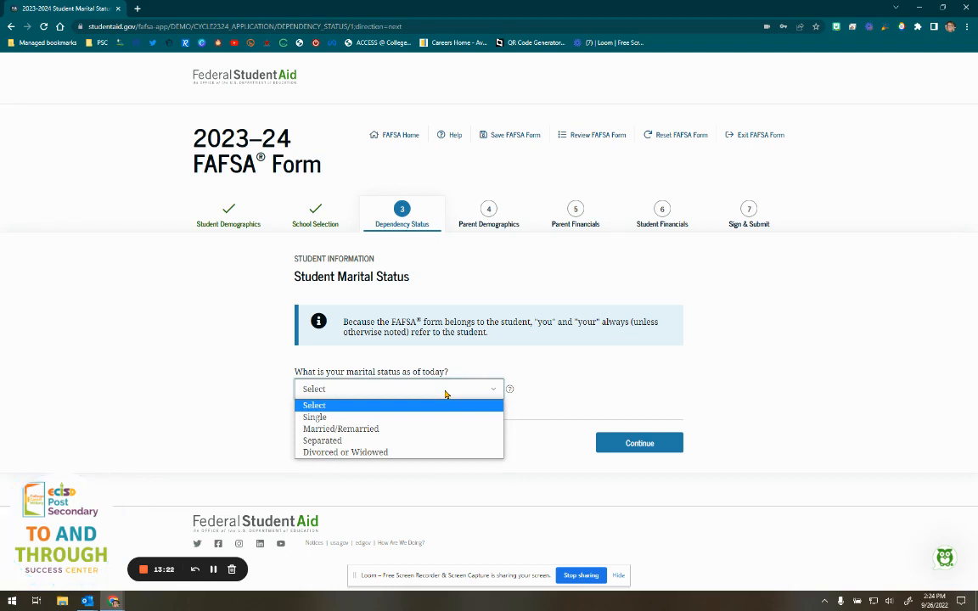
{"action": "left_click", "coordinate": [358, 417]}
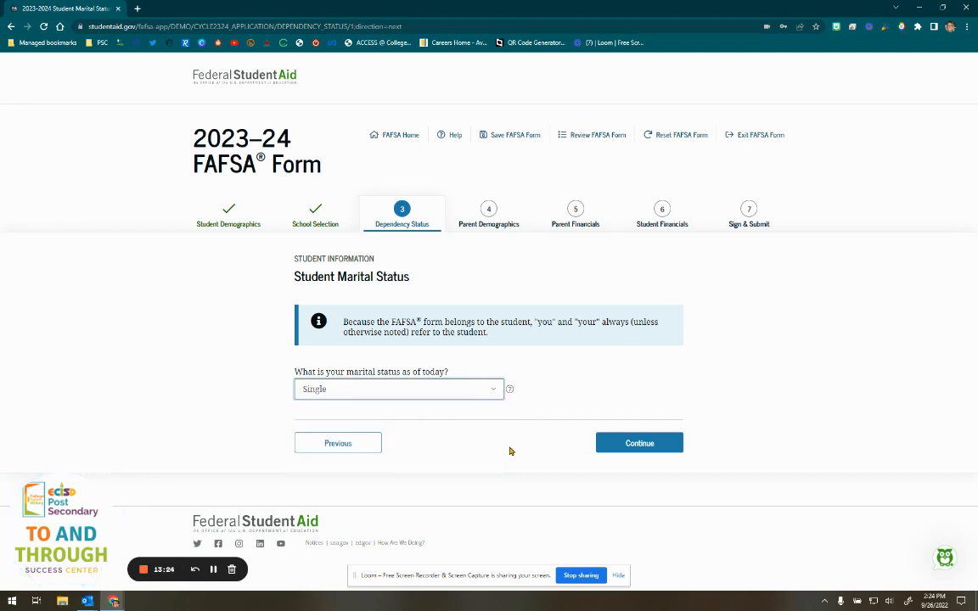
{"action": "left_click", "coordinate": [620, 445]}
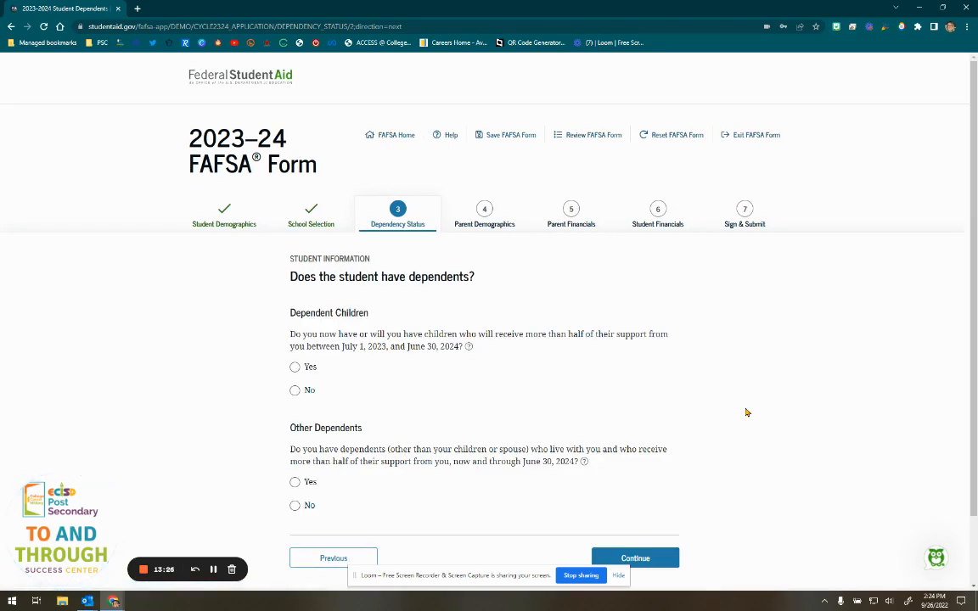
- Mark No for Dependent Children and No for Other Dependents, then continue
{"action": "scroll", "coordinate": [746, 413], "scroll_direction": "down", "scroll_amount": 2}
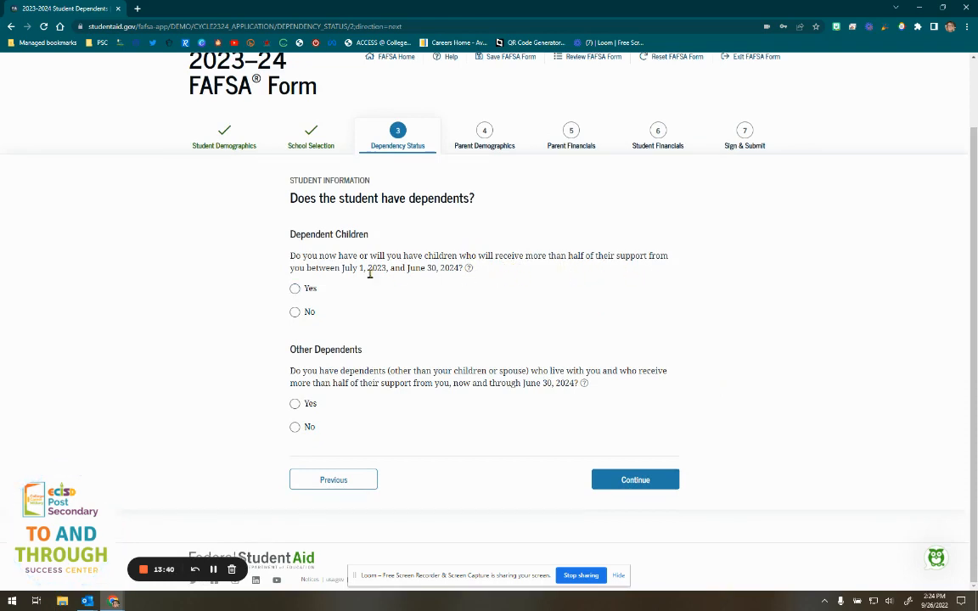
{"action": "left_click_drag", "start_coordinate": [343, 267], "coordinate": [460, 268]}
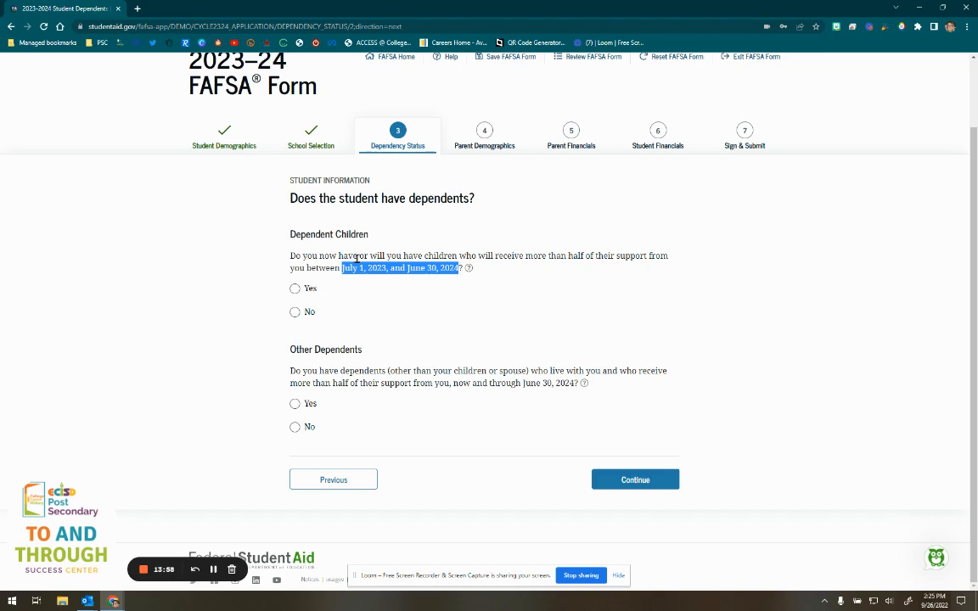
{"action": "left_click", "coordinate": [351, 303]}
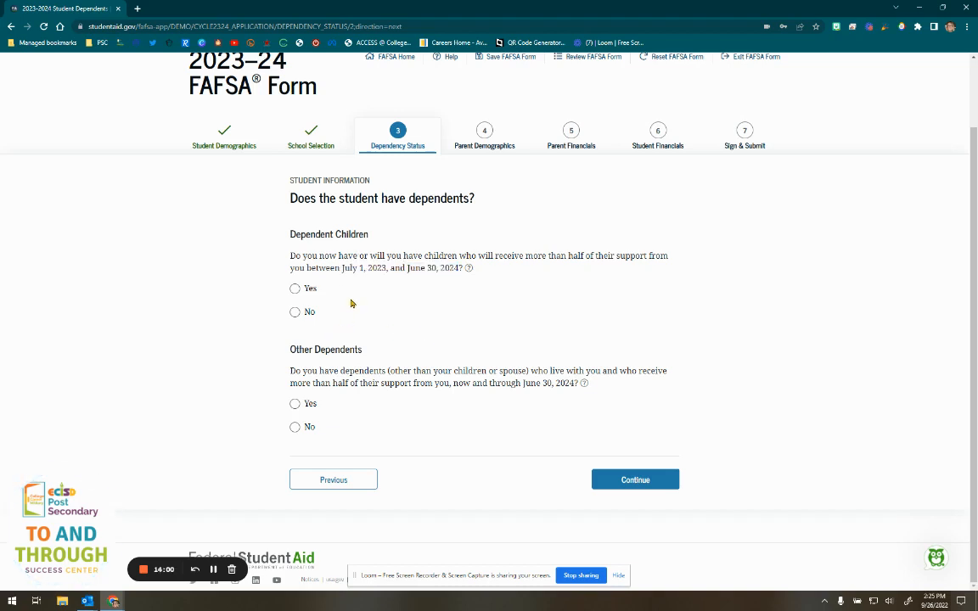
{"action": "left_click", "coordinate": [308, 314]}
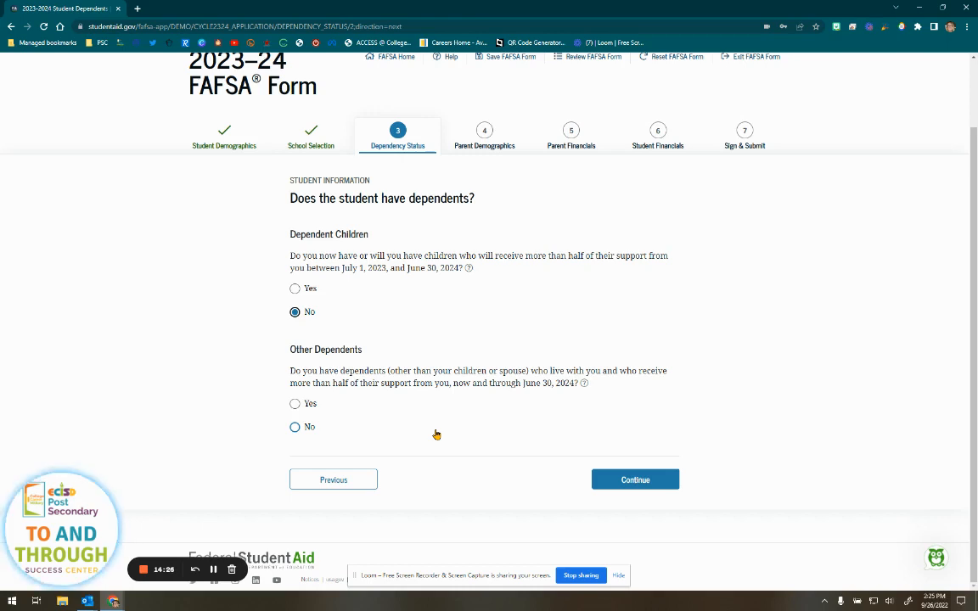
{"action": "left_click", "coordinate": [295, 429]}
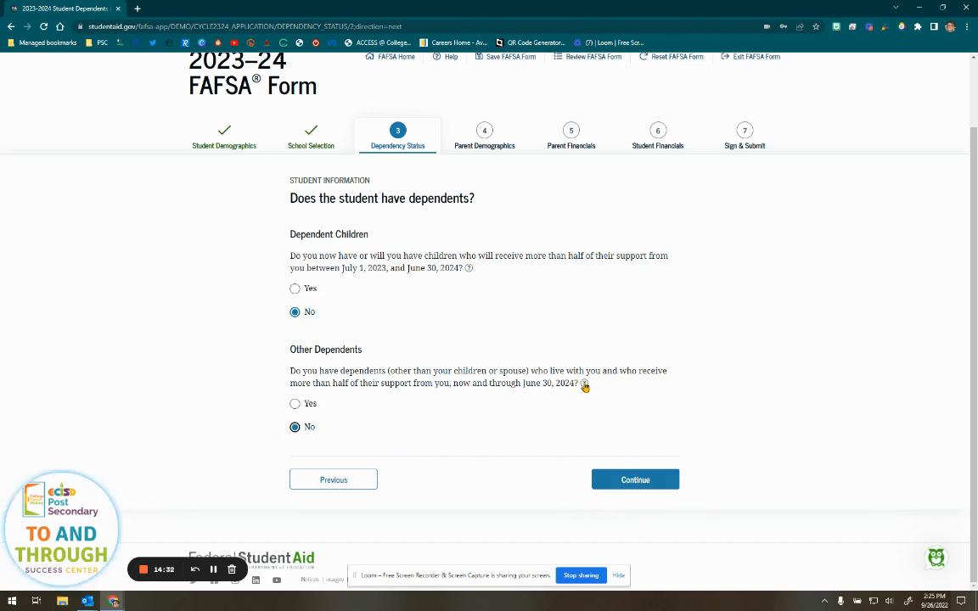
{"action": "left_click", "coordinate": [631, 484]}
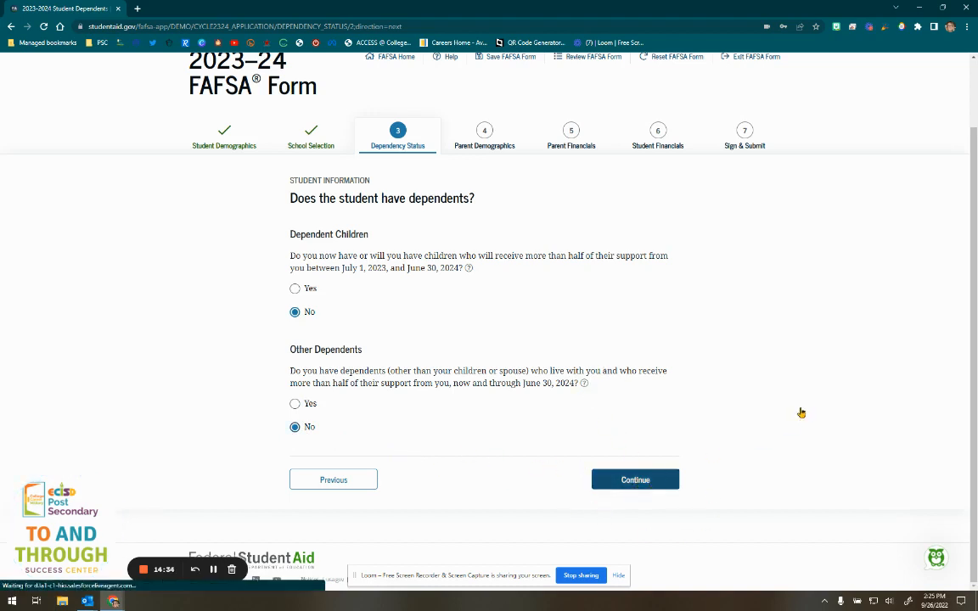
- Mark 'None of the above' for the five additional dependency situations, check the help, and continue
{"action": "scroll", "coordinate": [803, 406], "scroll_direction": "down", "scroll_amount": 3}
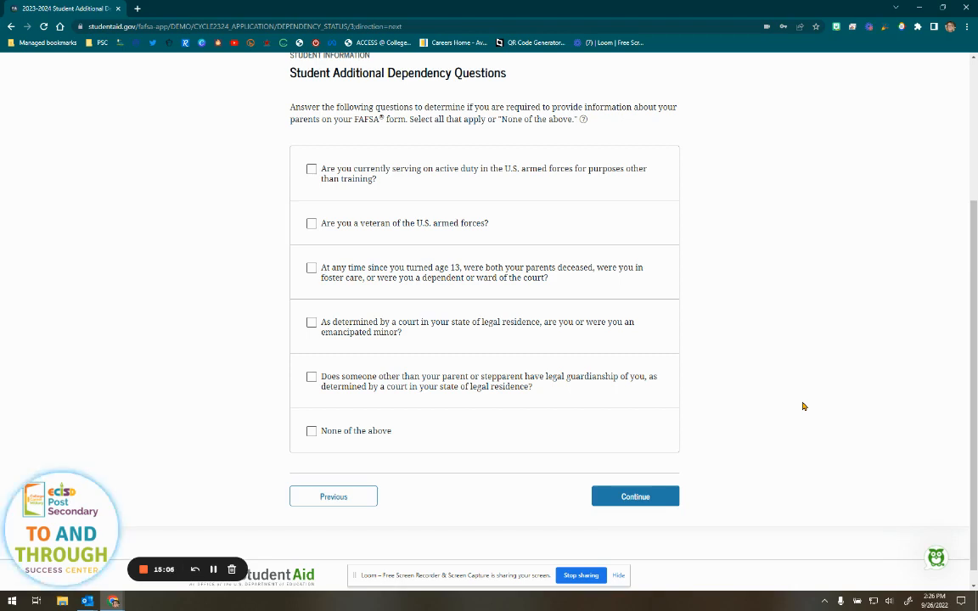
{"action": "left_click", "coordinate": [311, 169]}
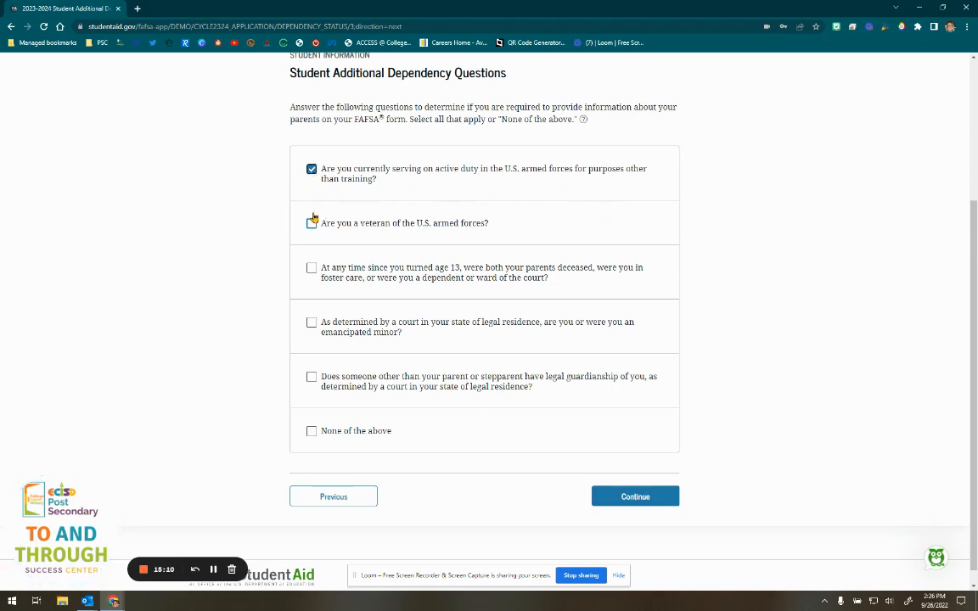
{"action": "left_click", "coordinate": [312, 169]}
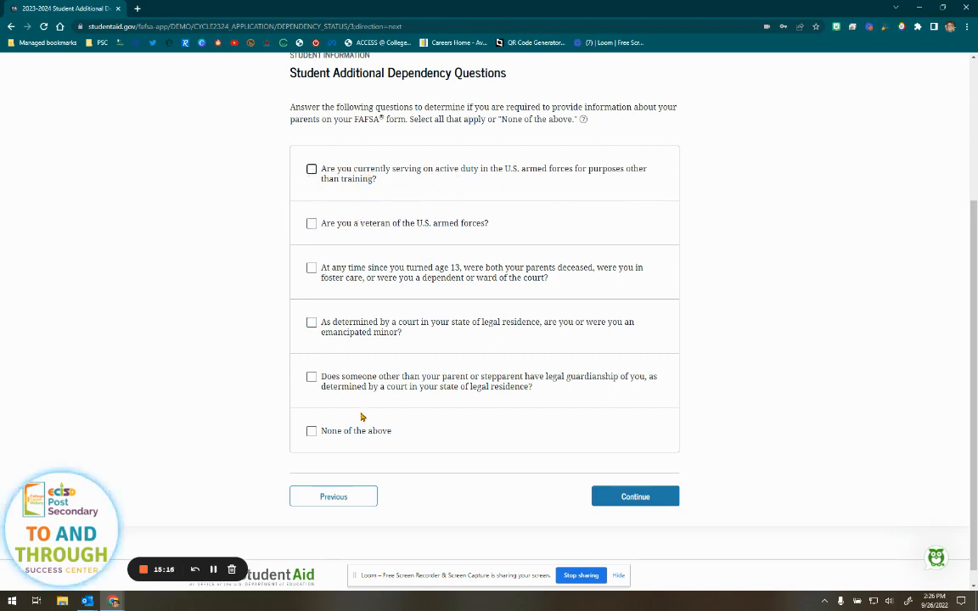
{"action": "left_click", "coordinate": [311, 431]}
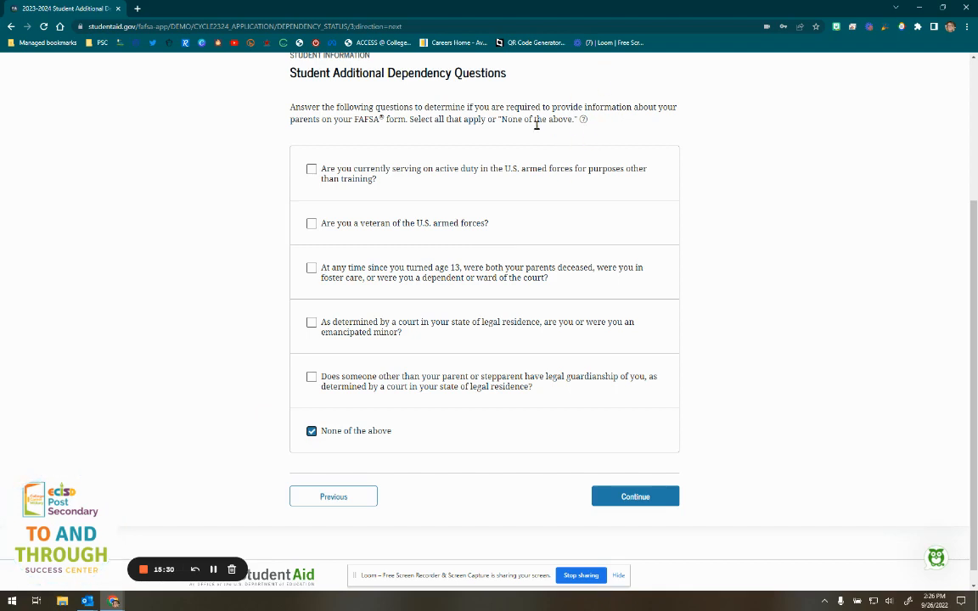
{"action": "left_click", "coordinate": [583, 120]}
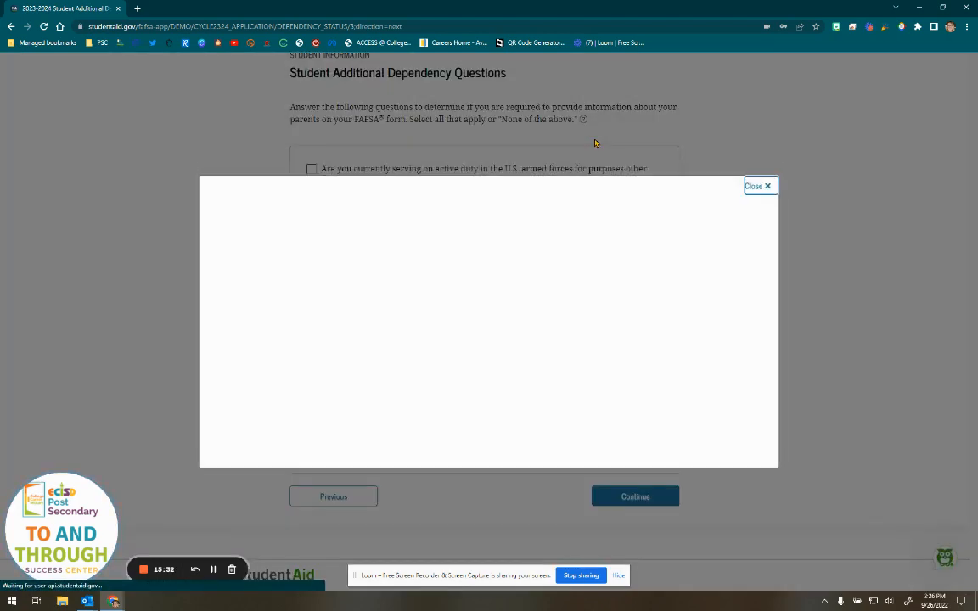
{"action": "left_click", "coordinate": [760, 185]}
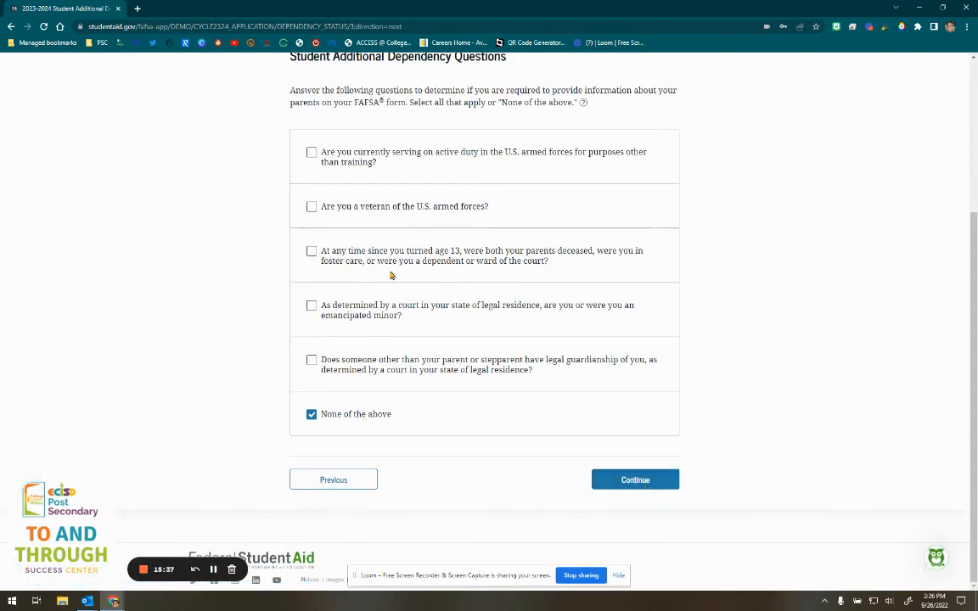
{"action": "left_click", "coordinate": [626, 482]}
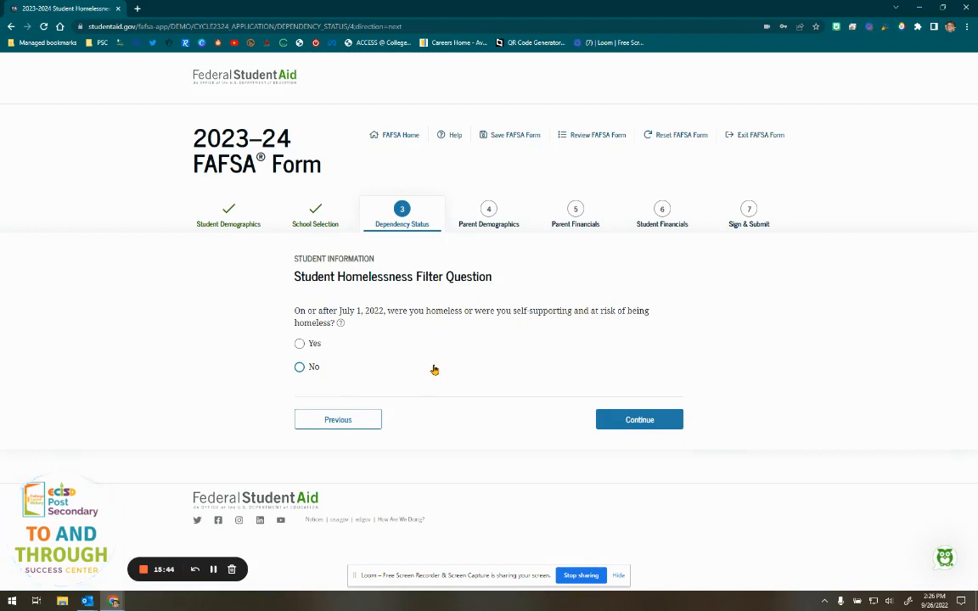
- Answer No to the homelessness question after reading its help, and continue
{"action": "left_click_drag", "start_coordinate": [294, 311], "coordinate": [385, 312]}
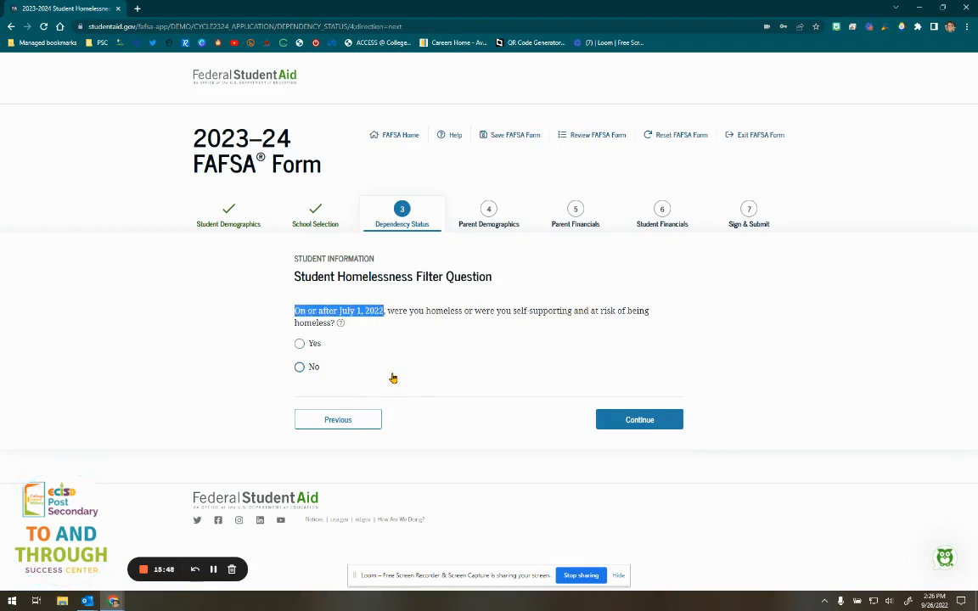
{"action": "left_click", "coordinate": [175, 315]}
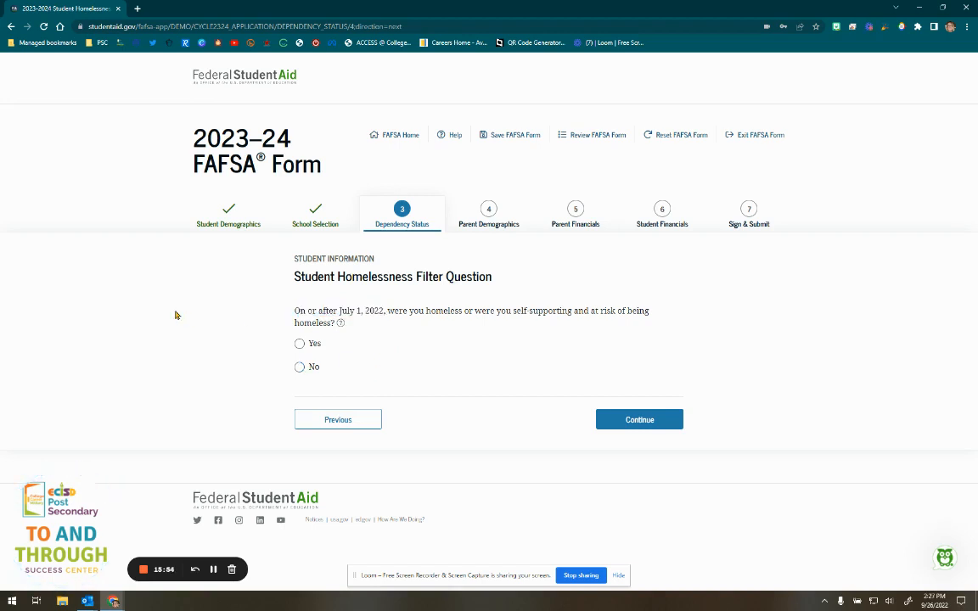
{"action": "left_click", "coordinate": [341, 323]}
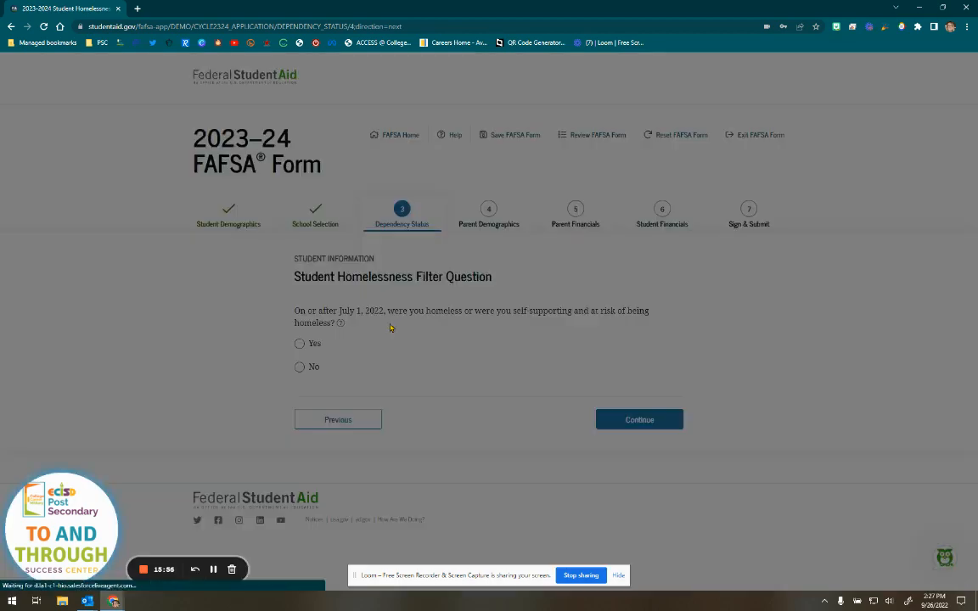
{"action": "left_click", "coordinate": [754, 187]}
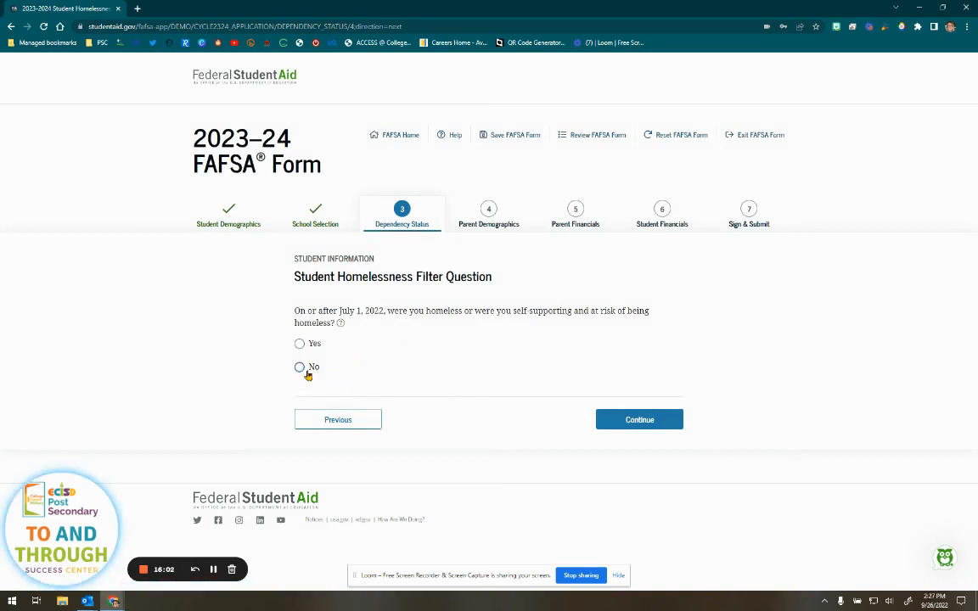
{"action": "left_click", "coordinate": [308, 370]}
{"action": "left_click", "coordinate": [621, 421]}
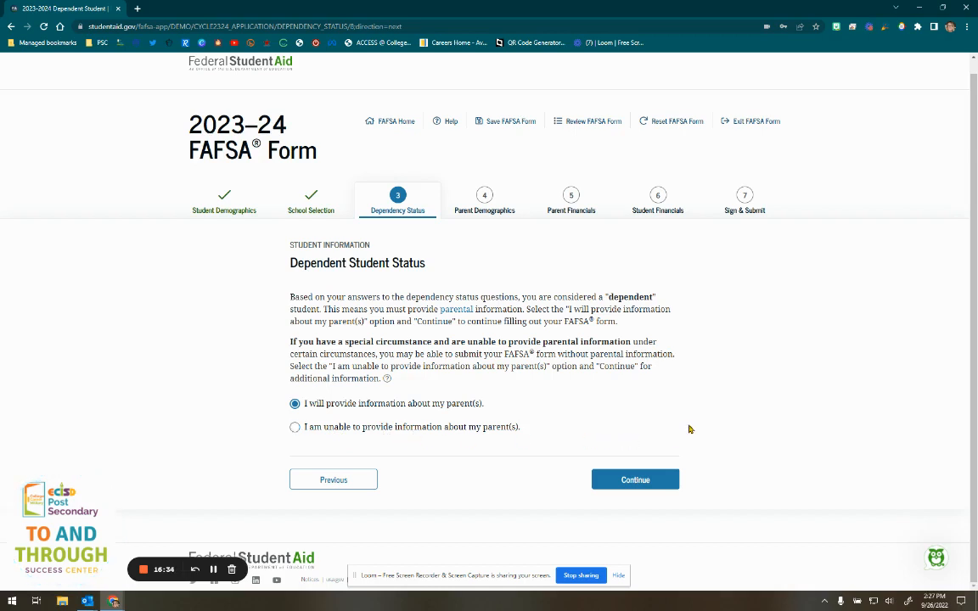
- Confirm providing parent information, review the divorced and adopted-parent explanations, and continue
{"action": "left_click", "coordinate": [624, 486]}
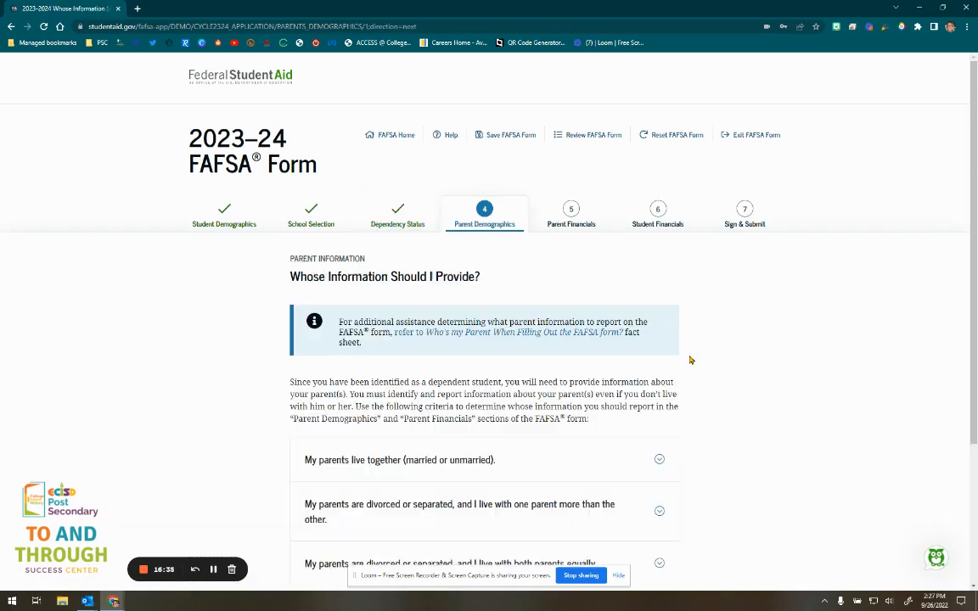
{"action": "scroll", "coordinate": [717, 360], "scroll_direction": "down", "scroll_amount": 3}
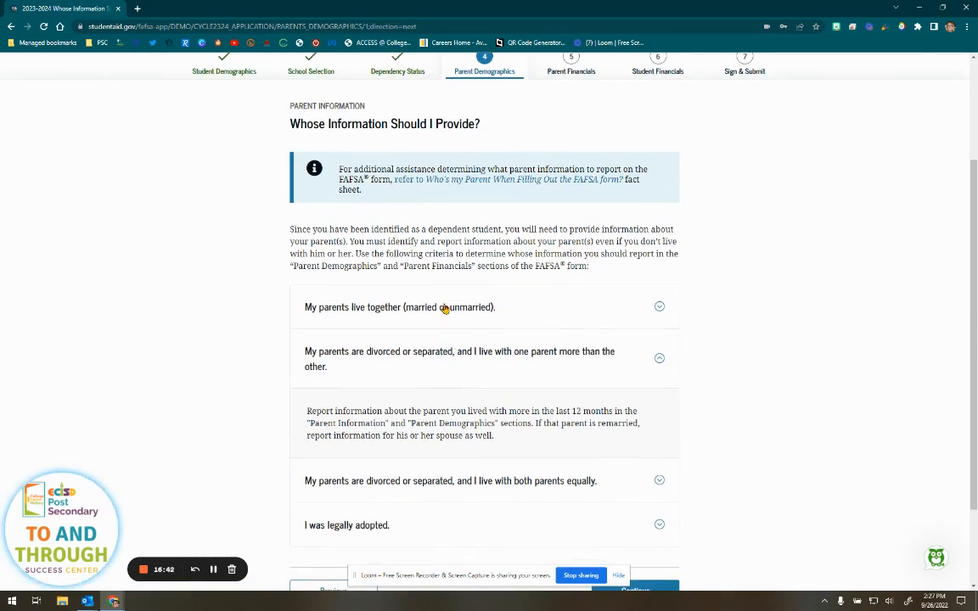
{"action": "left_click", "coordinate": [659, 360]}
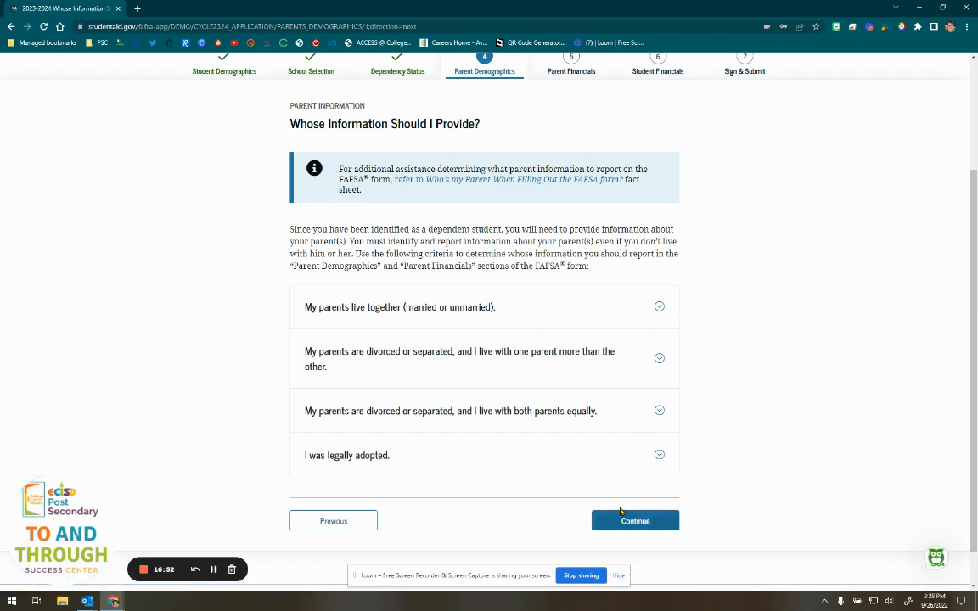
{"action": "left_click", "coordinate": [660, 455]}
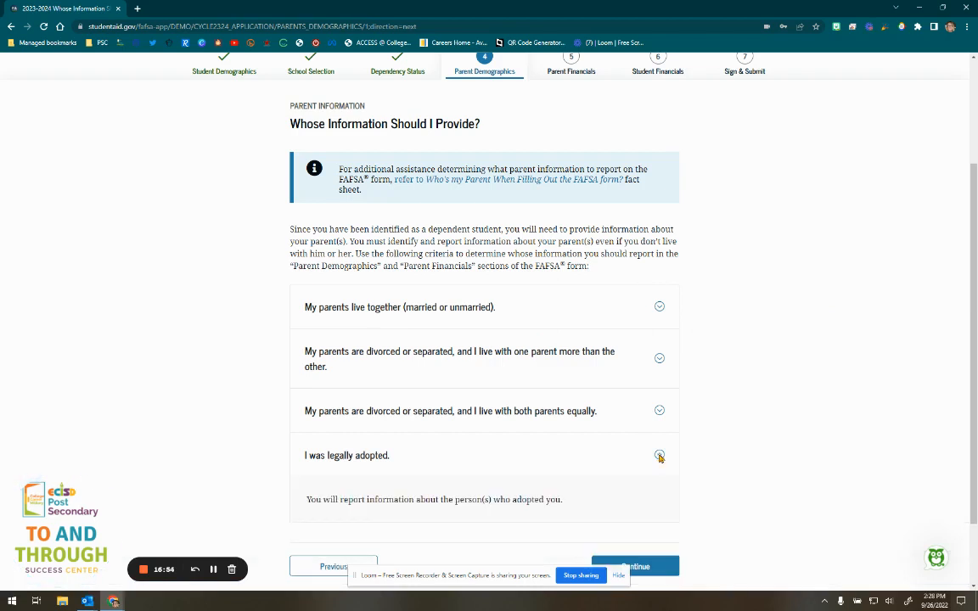
{"action": "left_click", "coordinate": [659, 456]}
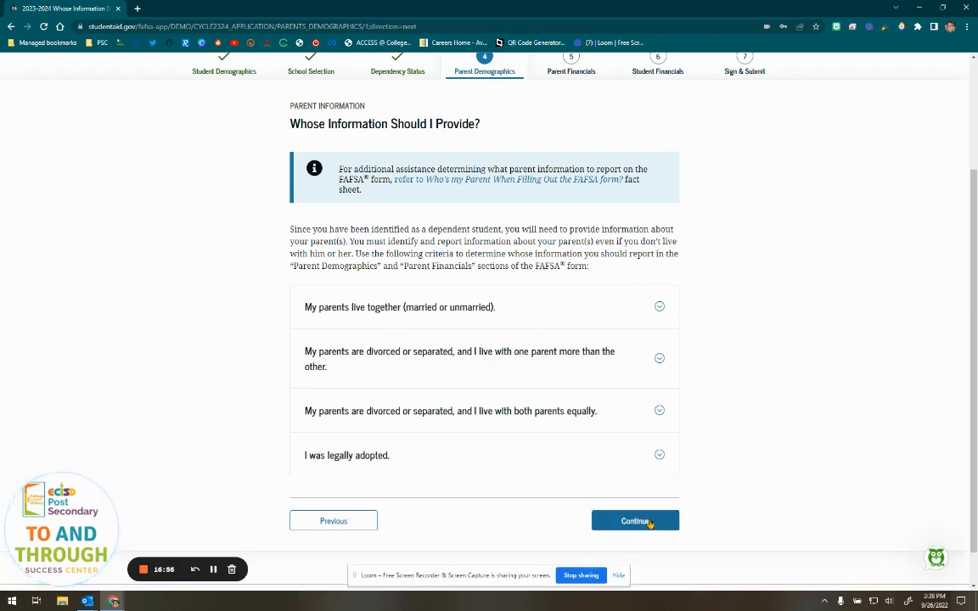
{"action": "left_click", "coordinate": [649, 522]}
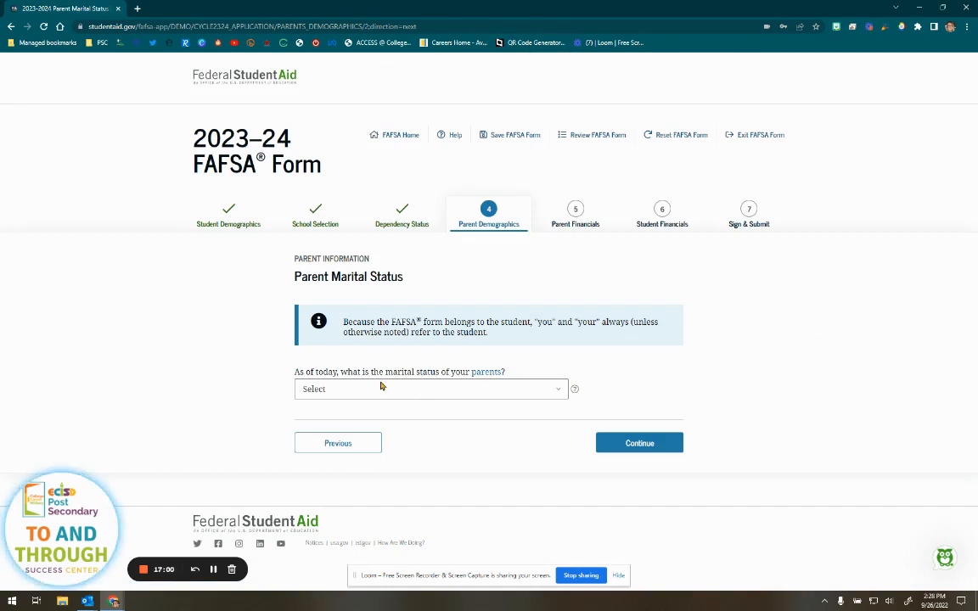
- Set the parents' marital status to Never married and choose to report the mother's information
{"action": "left_click_drag", "start_coordinate": [383, 372], "coordinate": [537, 366]}
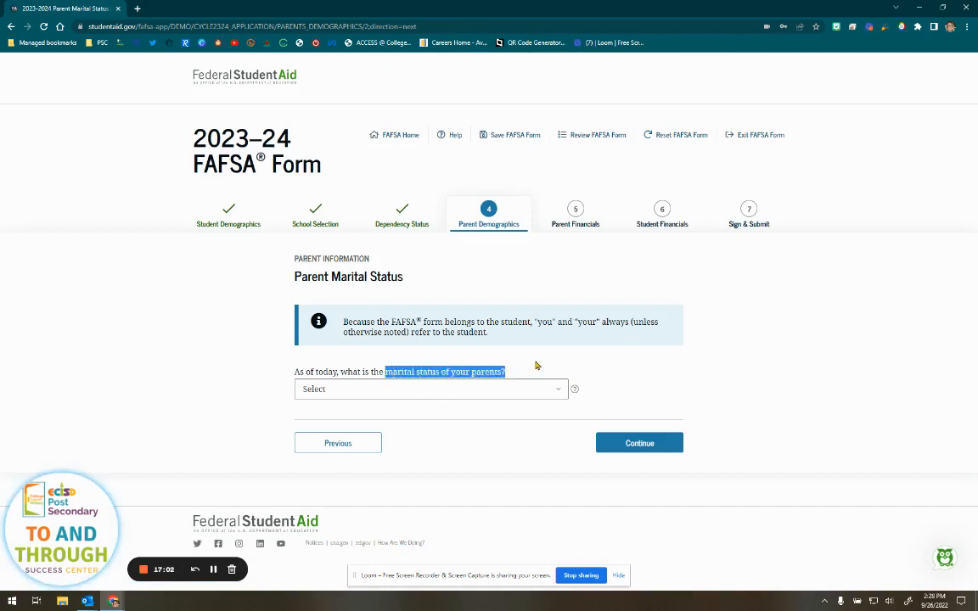
{"action": "left_click", "coordinate": [573, 391]}
{"action": "left_click", "coordinate": [553, 391]}
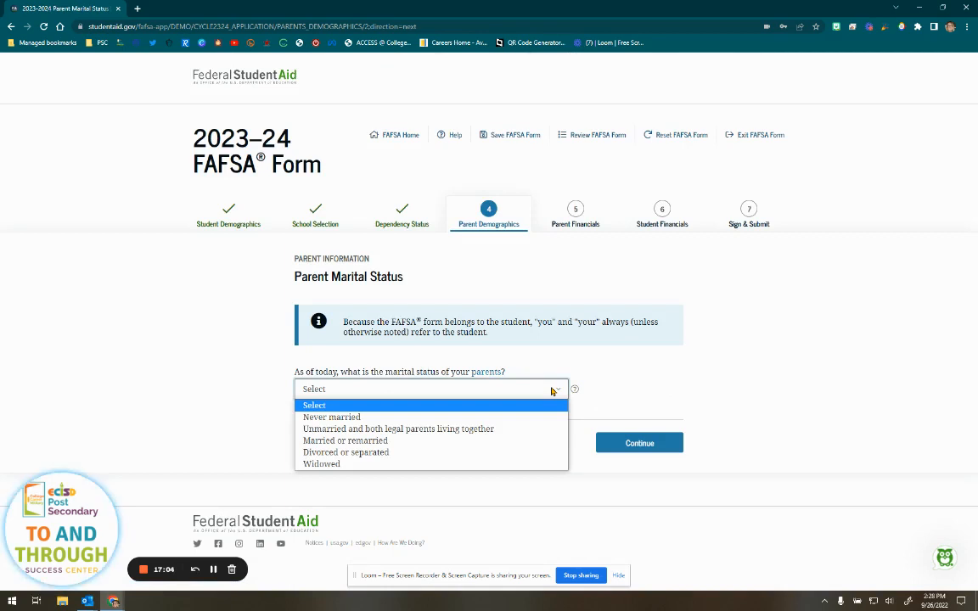
{"action": "left_click", "coordinate": [399, 441]}
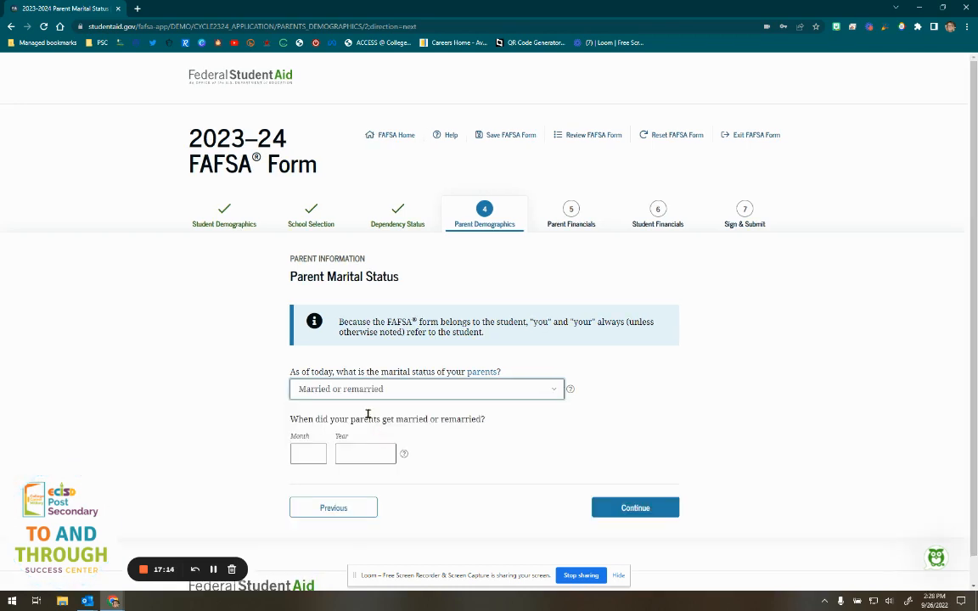
{"action": "left_click", "coordinate": [315, 453]}
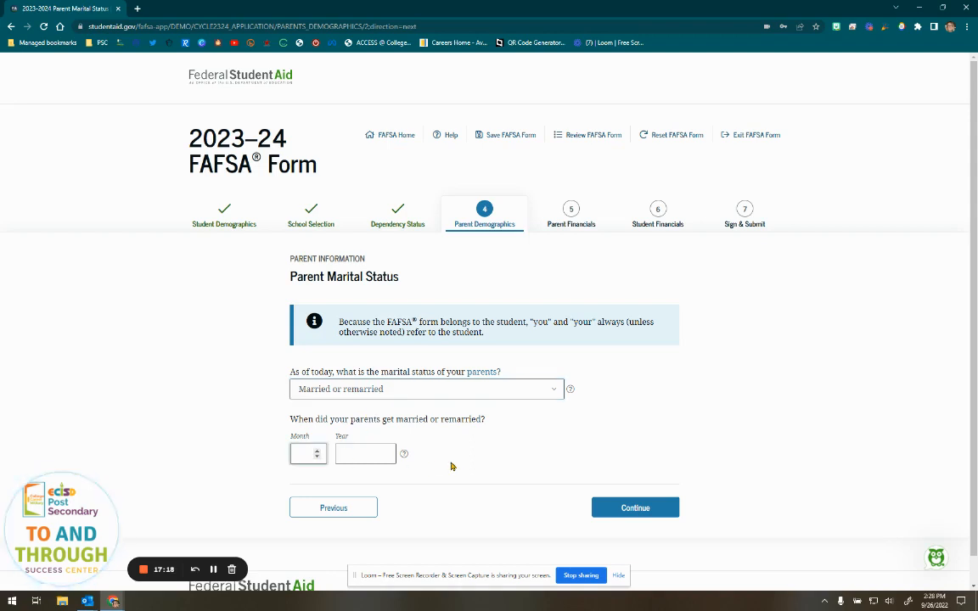
{"action": "left_click", "coordinate": [425, 394]}
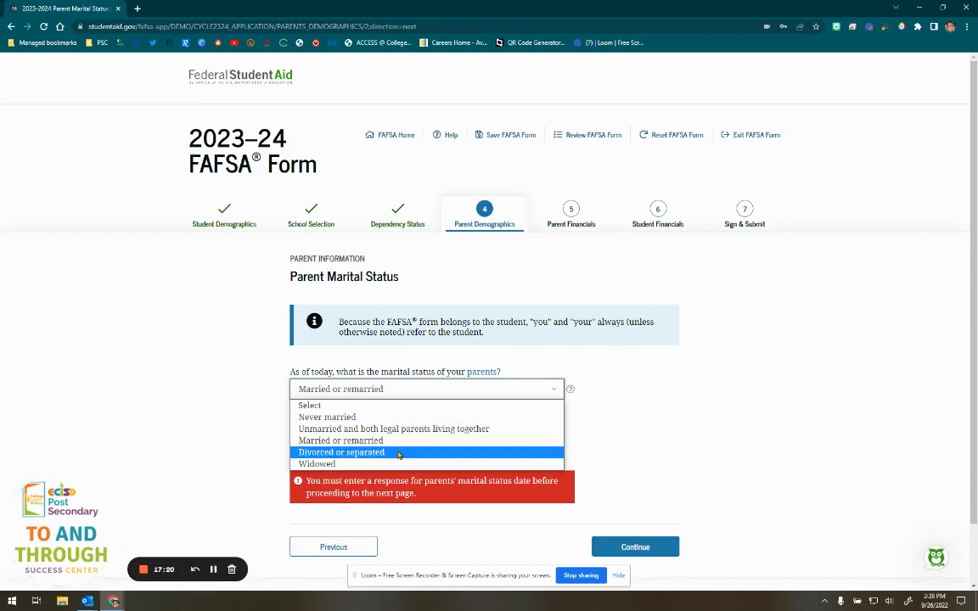
{"action": "left_click", "coordinate": [339, 453]}
{"action": "scroll", "coordinate": [617, 467], "scroll_direction": "down", "scroll_amount": 1}
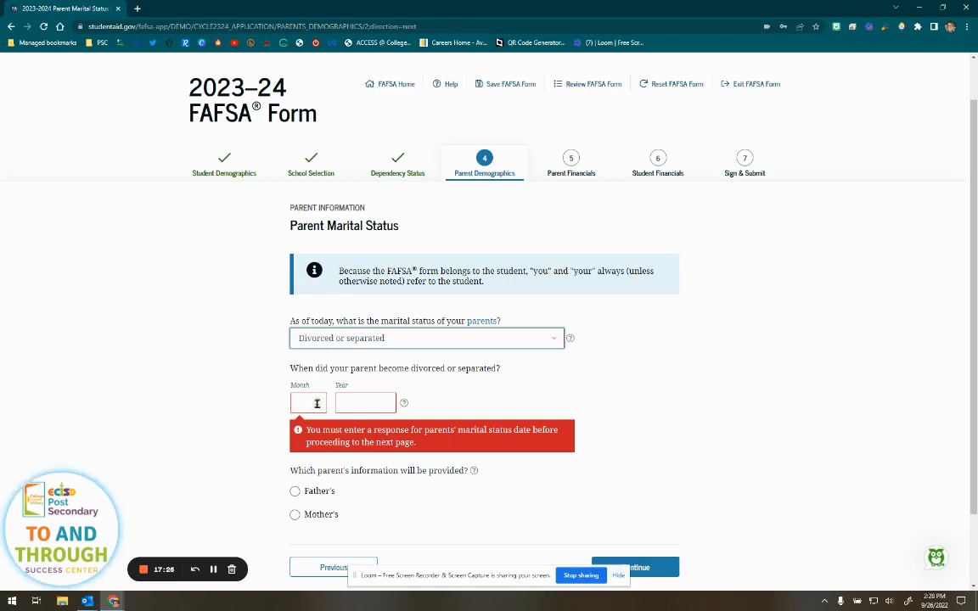
{"action": "left_click", "coordinate": [381, 344]}
{"action": "left_click", "coordinate": [352, 370]}
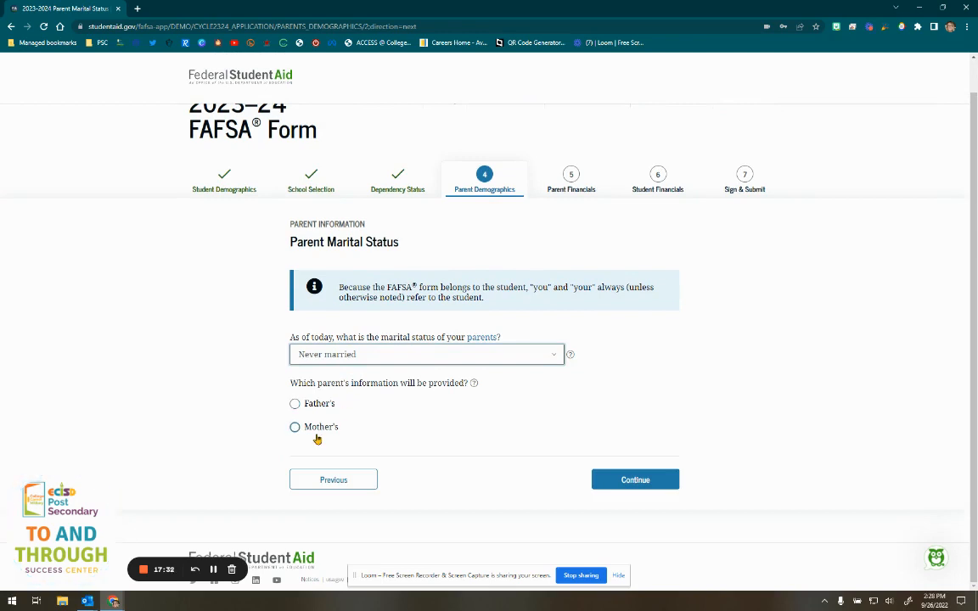
{"action": "left_click", "coordinate": [317, 429]}
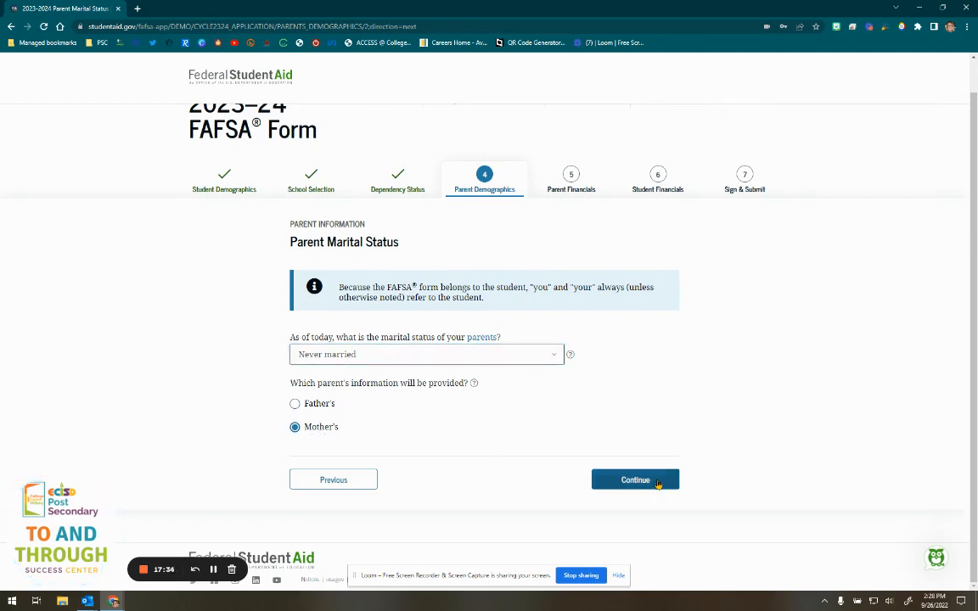
{"action": "left_click", "coordinate": [655, 484]}
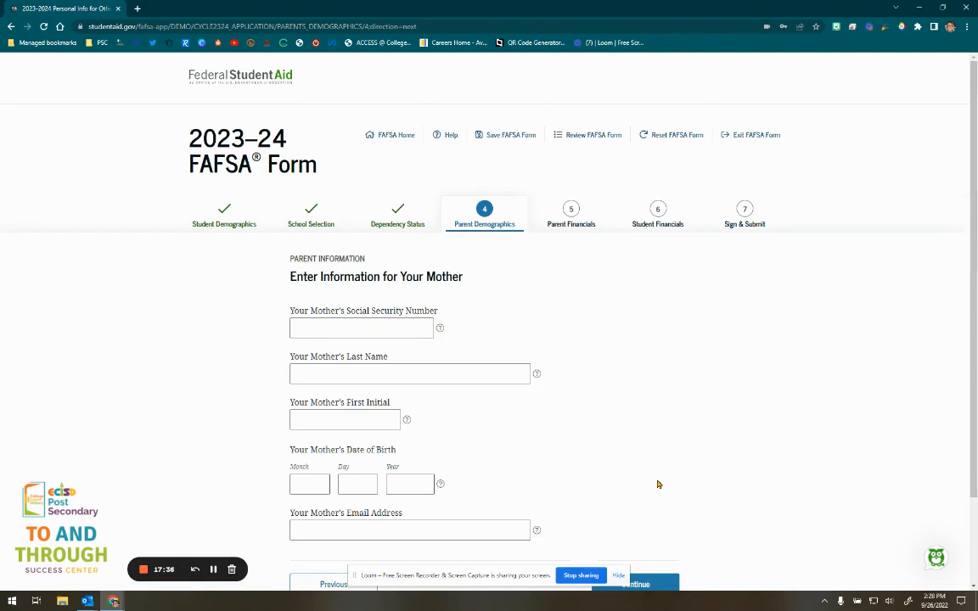
- Enter the mother's Social Security number and check it by toggling its visibility
{"action": "scroll", "coordinate": [657, 484], "scroll_direction": "down", "scroll_amount": 1}
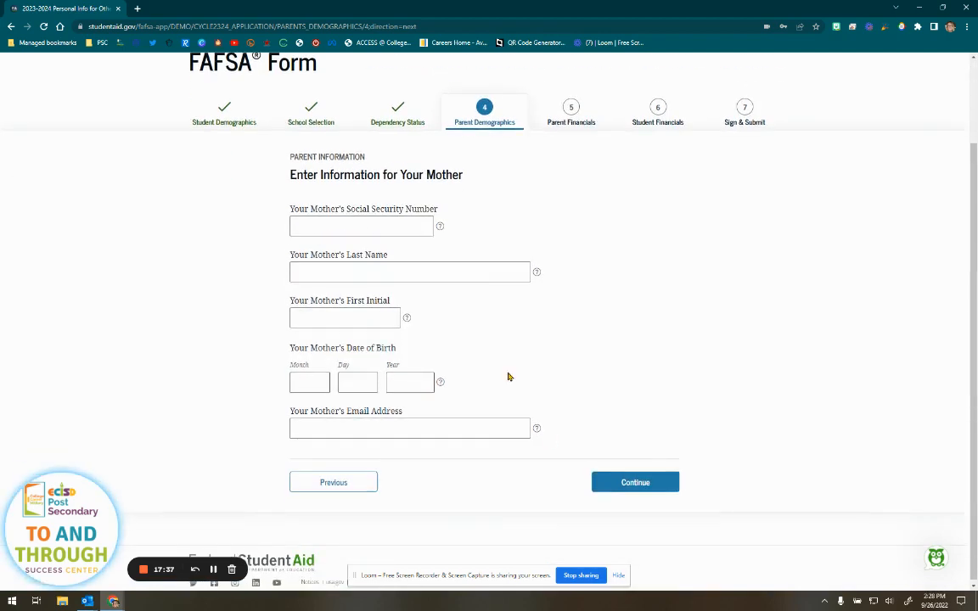
{"action": "left_click", "coordinate": [323, 225]}
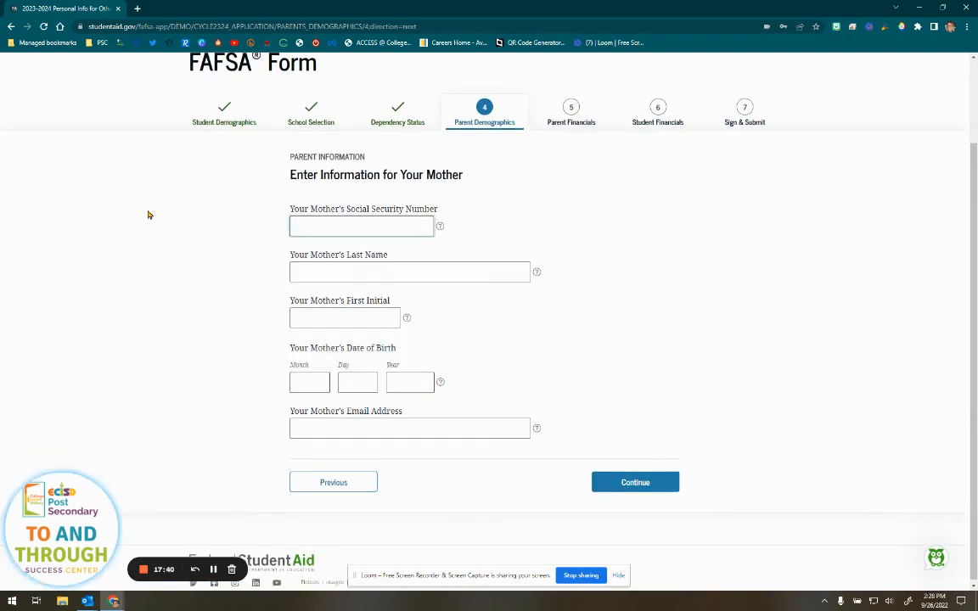
{"action": "type", "text": "123"}
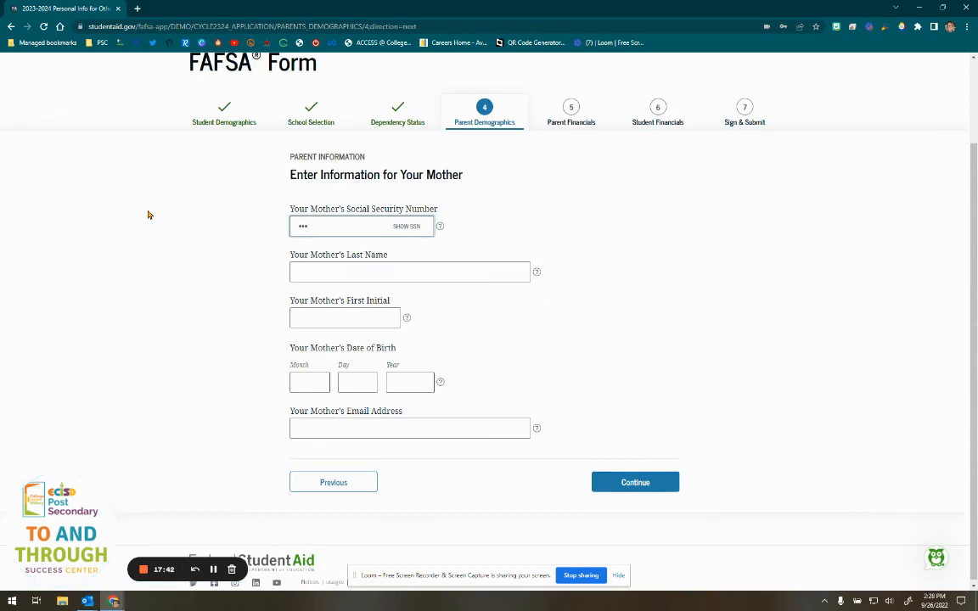
{"action": "type", "text": "456"}
{"action": "left_click", "coordinate": [406, 229]}
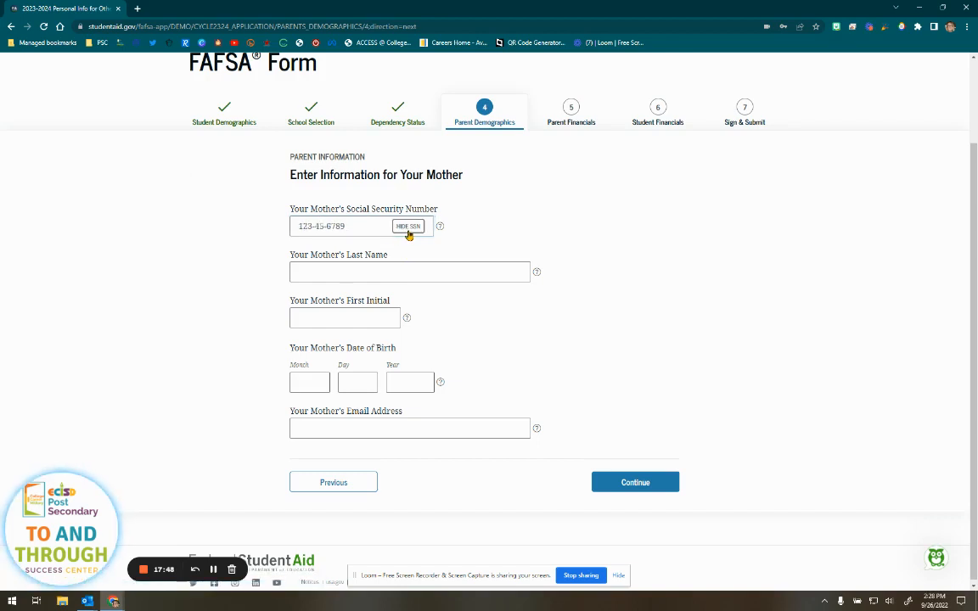
{"action": "left_click", "coordinate": [406, 231]}
{"action": "left_click", "coordinate": [406, 230]}
{"action": "left_click", "coordinate": [406, 227]}
- Fill in the mother's last name, first initial and 12/12/1978 birth date, then continue
{"action": "left_click", "coordinate": [360, 269]}
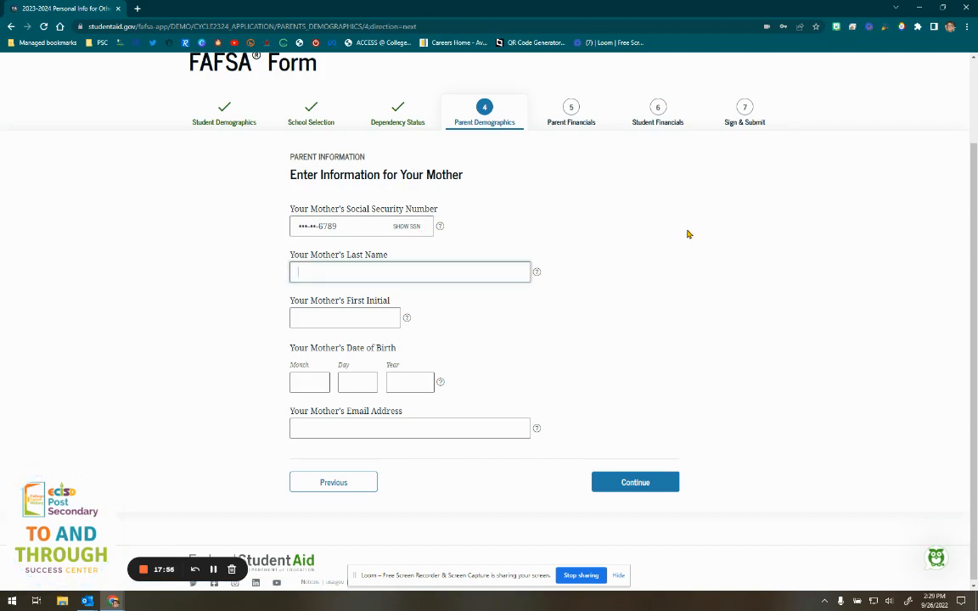
{"action": "type", "text": "Lastname"}
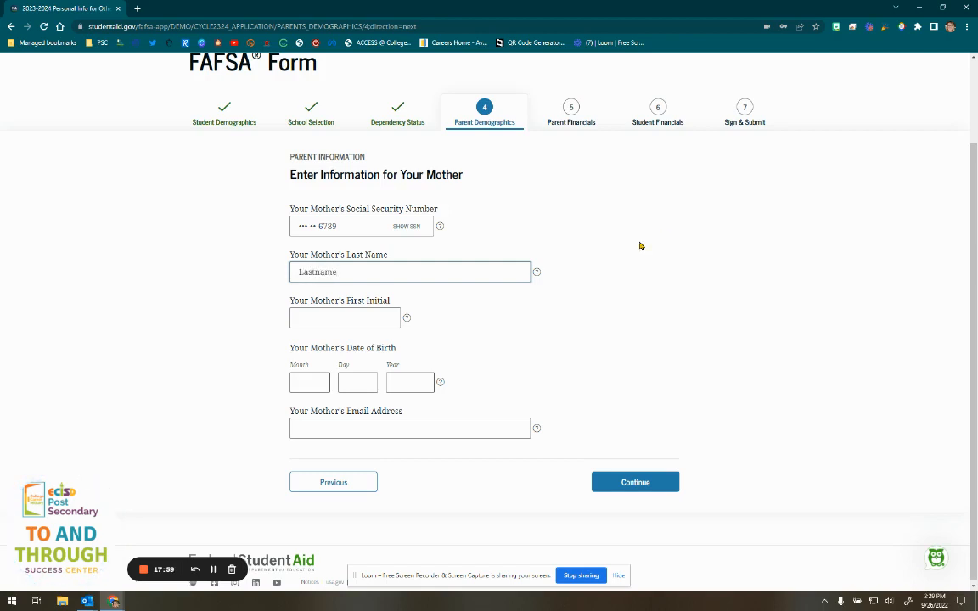
{"action": "left_click", "coordinate": [321, 314]}
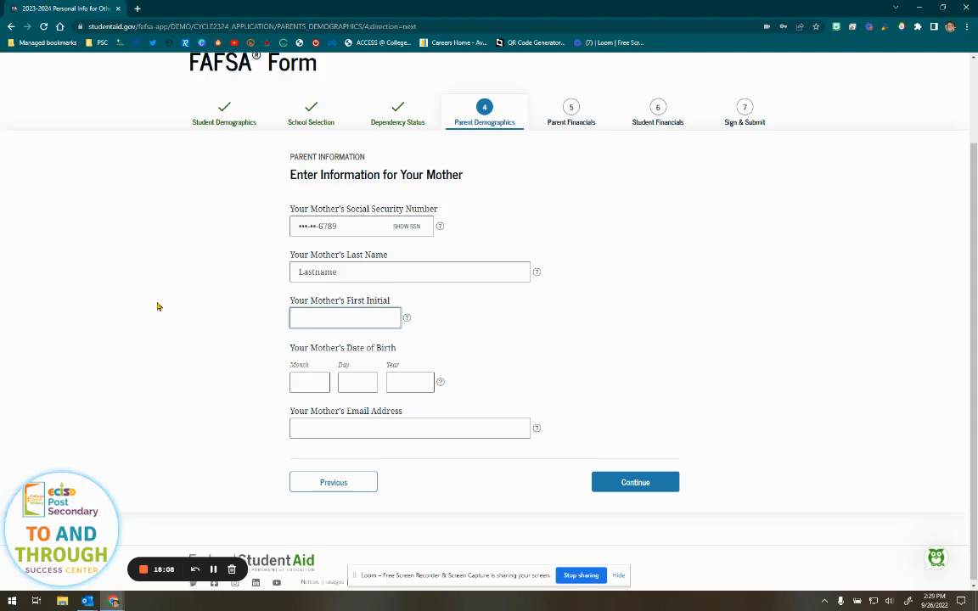
{"action": "type", "text": "E"}
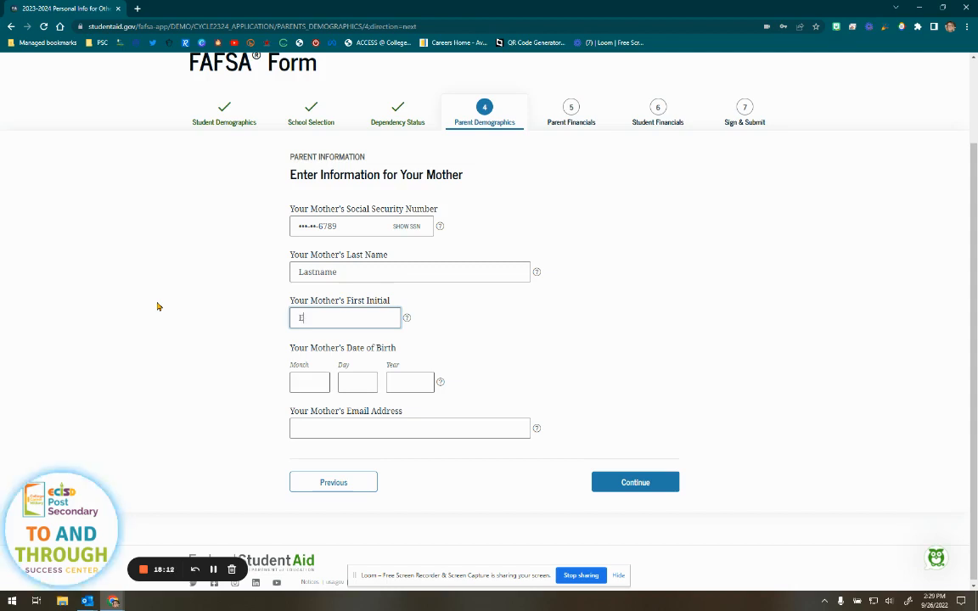
{"action": "left_click", "coordinate": [295, 380]}
{"action": "type", "text": "12"}
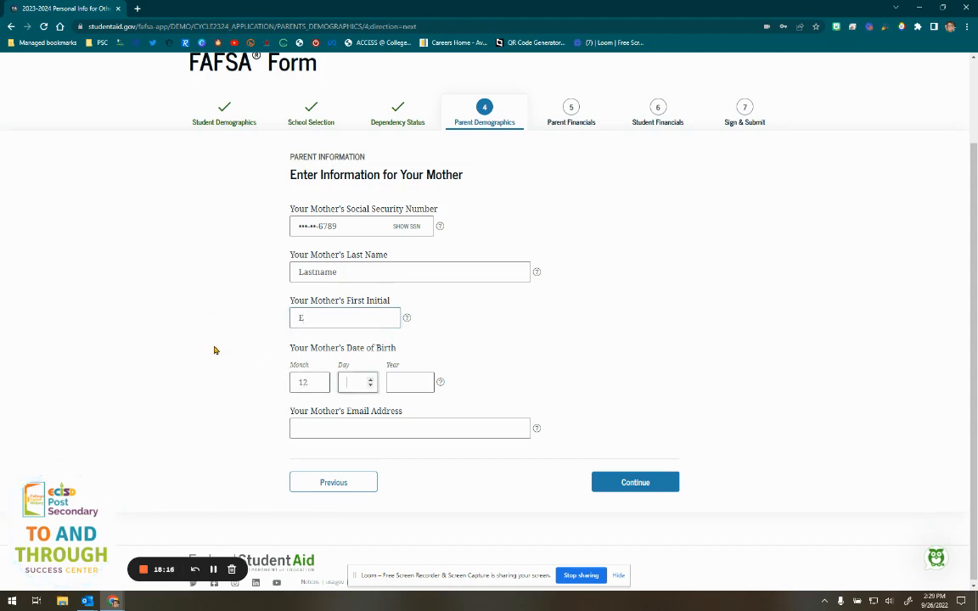
{"action": "type", "text": "121978"}
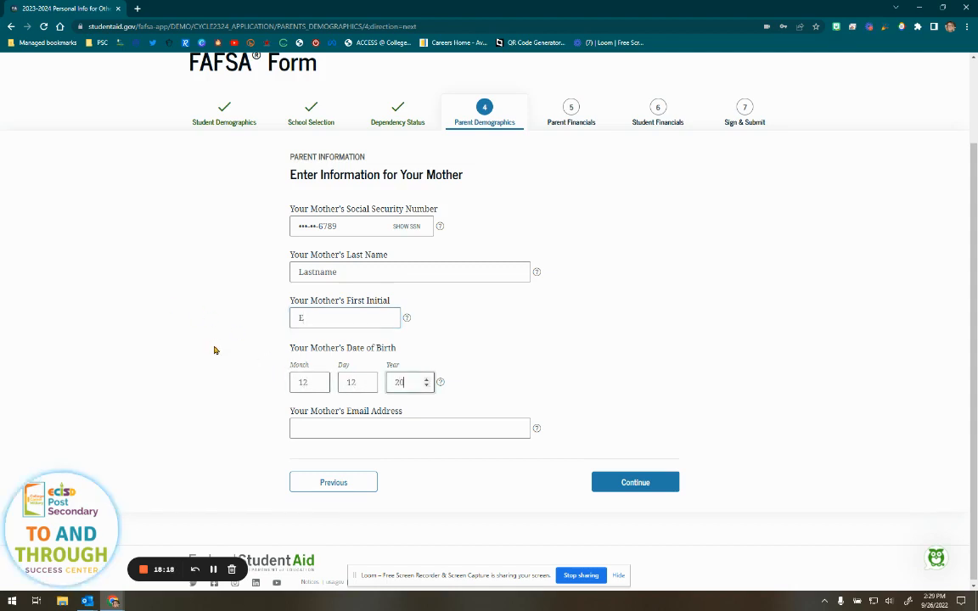
{"action": "type", "text": "1978"}
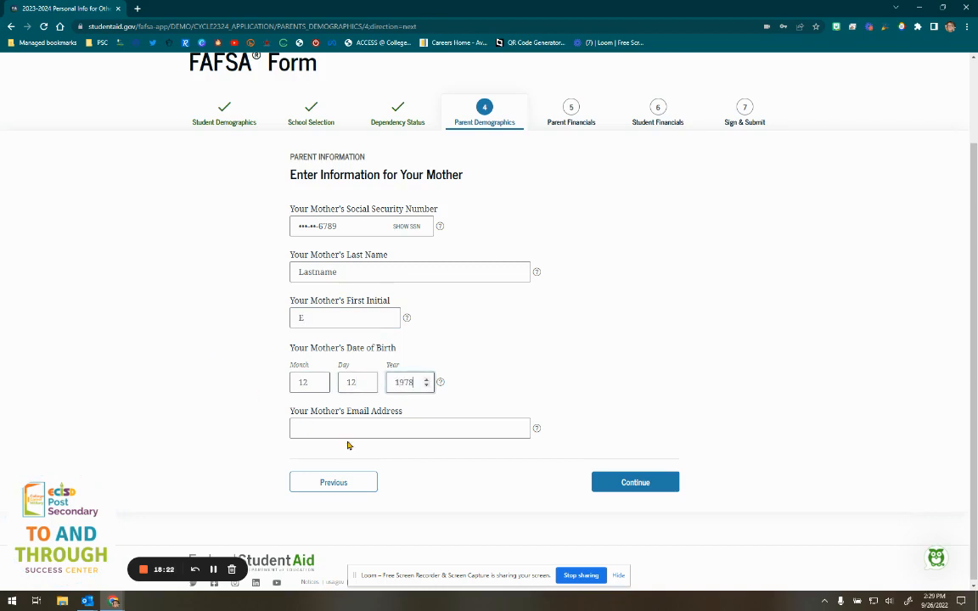
{"action": "key", "text": "Tab"}
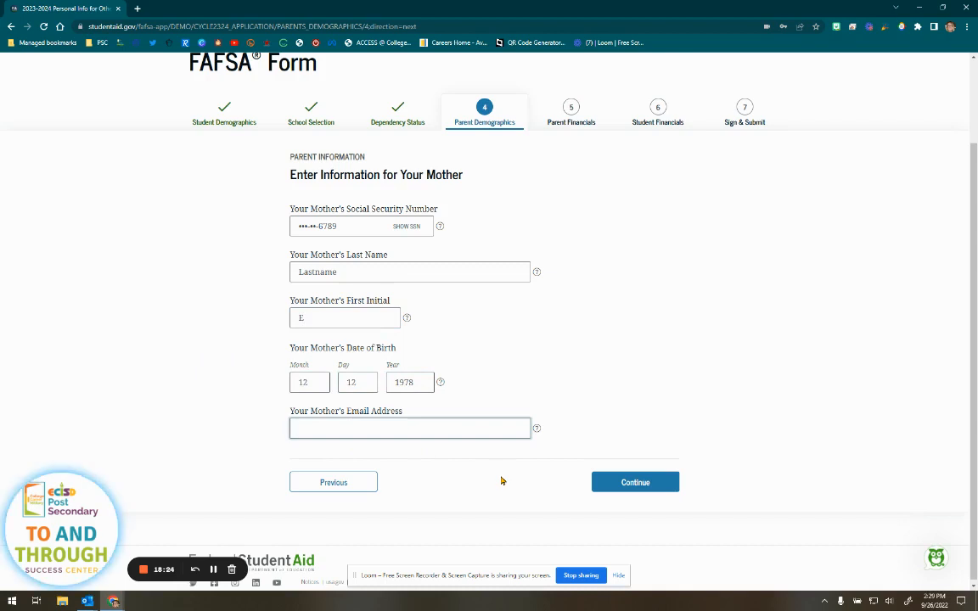
{"action": "left_click", "coordinate": [628, 484]}
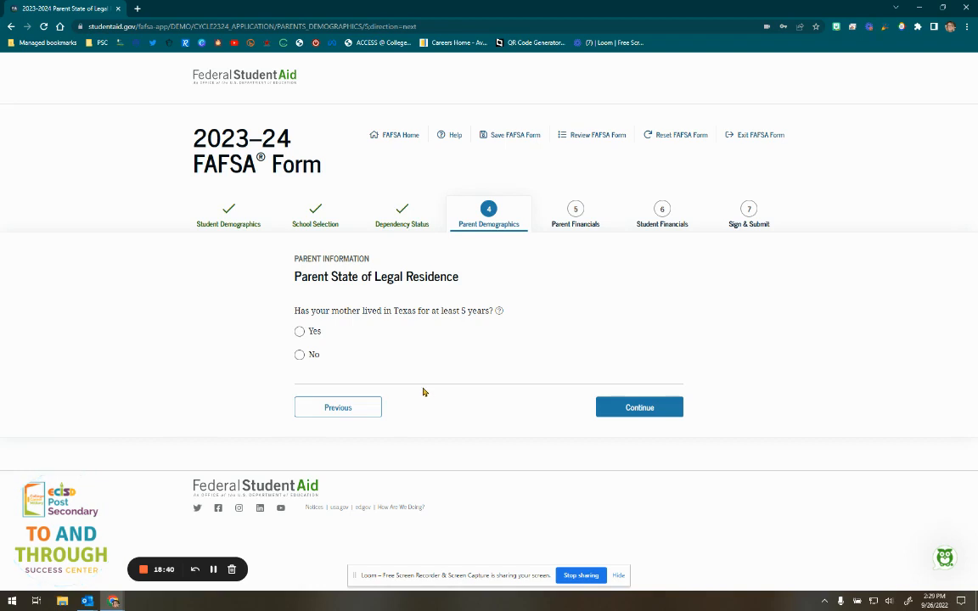
- Answer Yes that the mother has lived in Texas for five years, and continue
{"action": "left_click", "coordinate": [300, 332]}
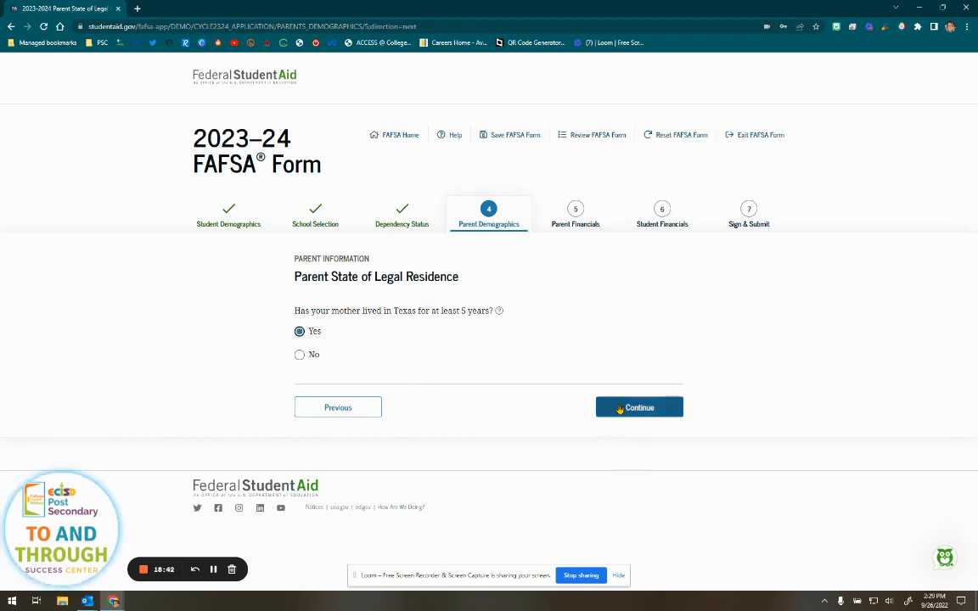
{"action": "left_click", "coordinate": [620, 408]}
{"action": "scroll", "coordinate": [629, 390], "scroll_direction": "down", "scroll_amount": 3}
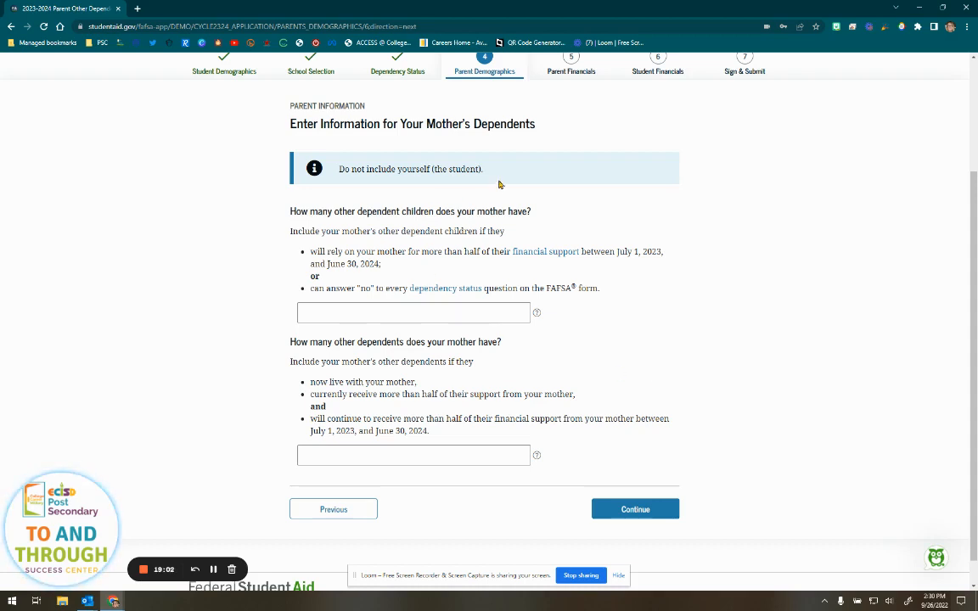
- Enter 4 other dependent children and 0 other dependents for the mother, then continue
{"action": "left_click_drag", "start_coordinate": [499, 184], "coordinate": [338, 165]}
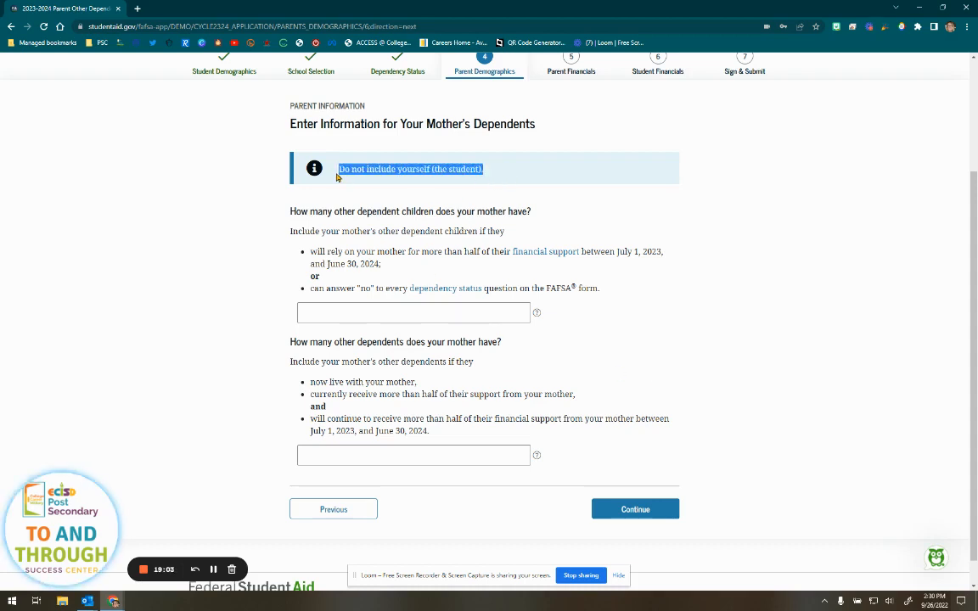
{"action": "left_click", "coordinate": [239, 220]}
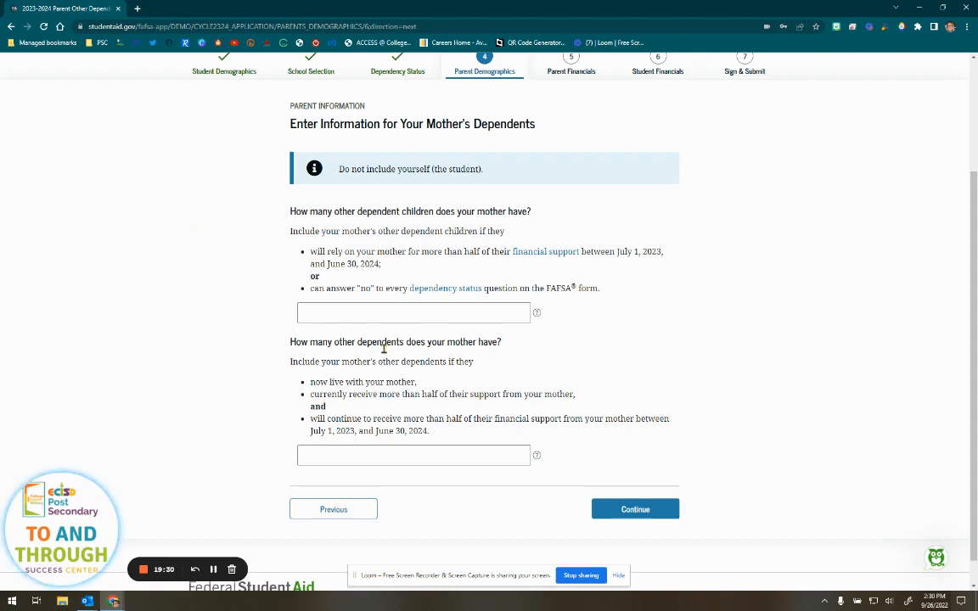
{"action": "left_click", "coordinate": [352, 311]}
{"action": "type", "text": "4"}
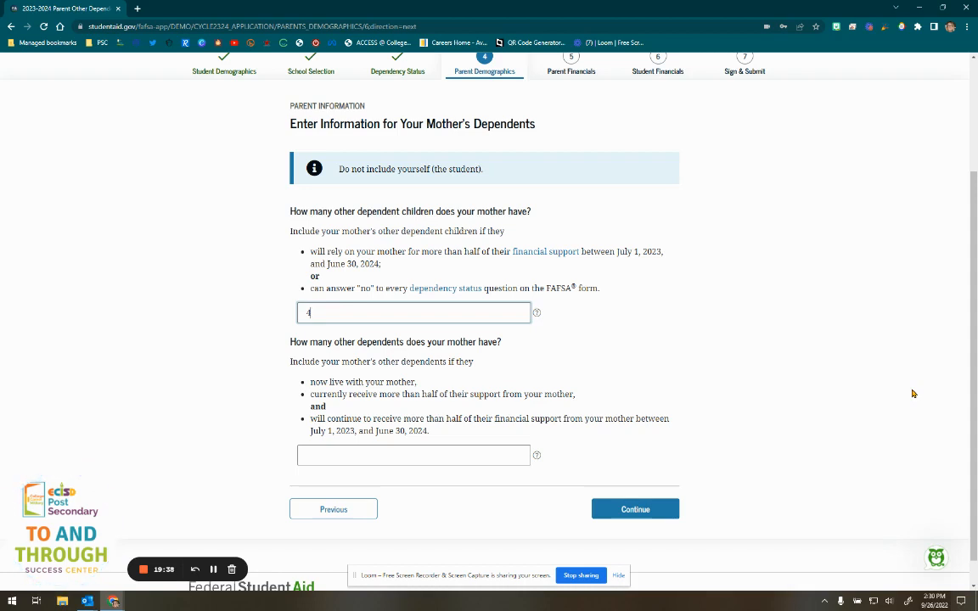
{"action": "left_click", "coordinate": [420, 452]}
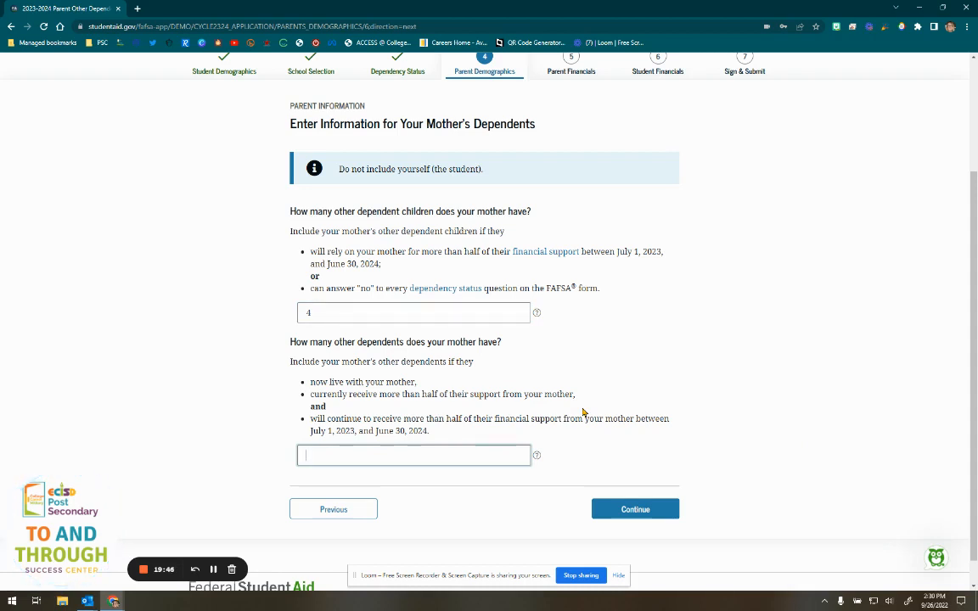
{"action": "left_click_drag", "start_coordinate": [420, 383], "coordinate": [569, 405]}
{"action": "left_click_drag", "start_coordinate": [327, 408], "coordinate": [307, 410]}
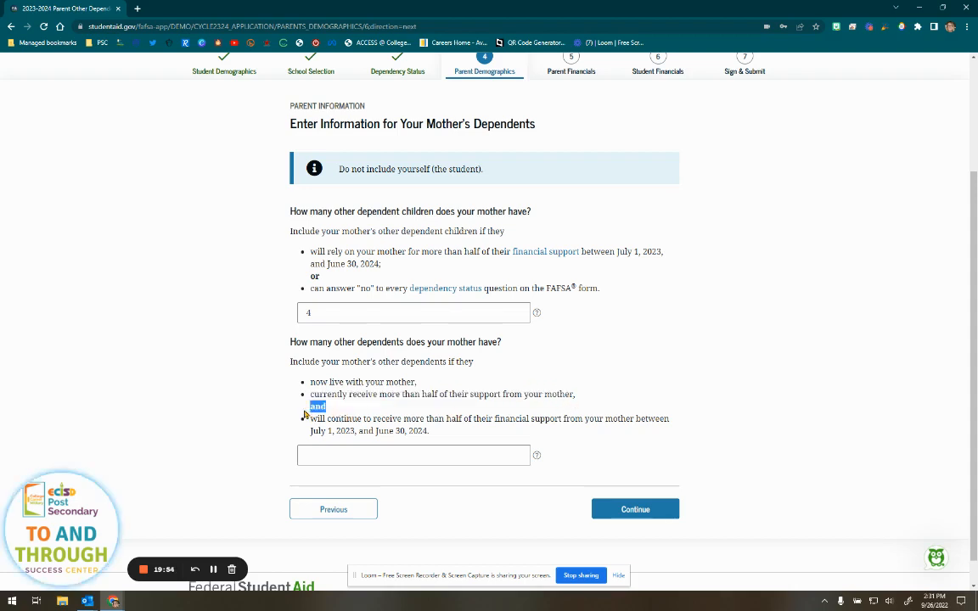
{"action": "left_click_drag", "start_coordinate": [438, 433], "coordinate": [309, 419]}
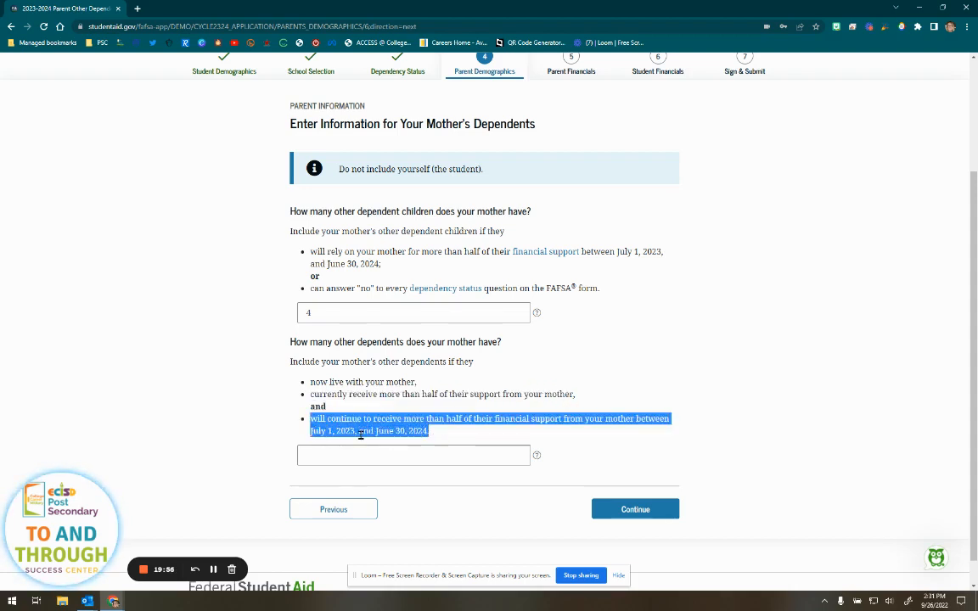
{"action": "left_click", "coordinate": [308, 433]}
{"action": "left_click", "coordinate": [322, 455]}
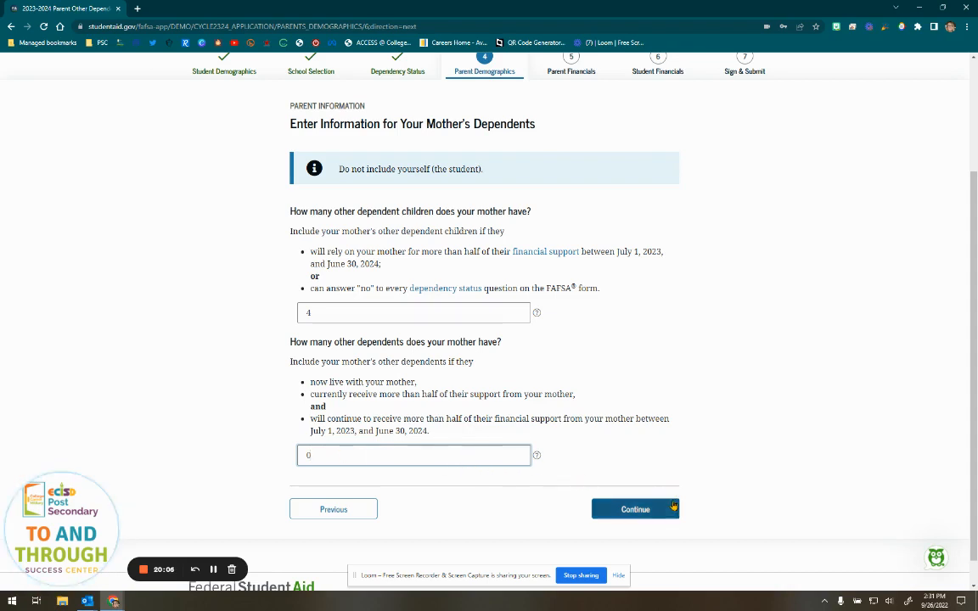
{"action": "left_click", "coordinate": [652, 510]}
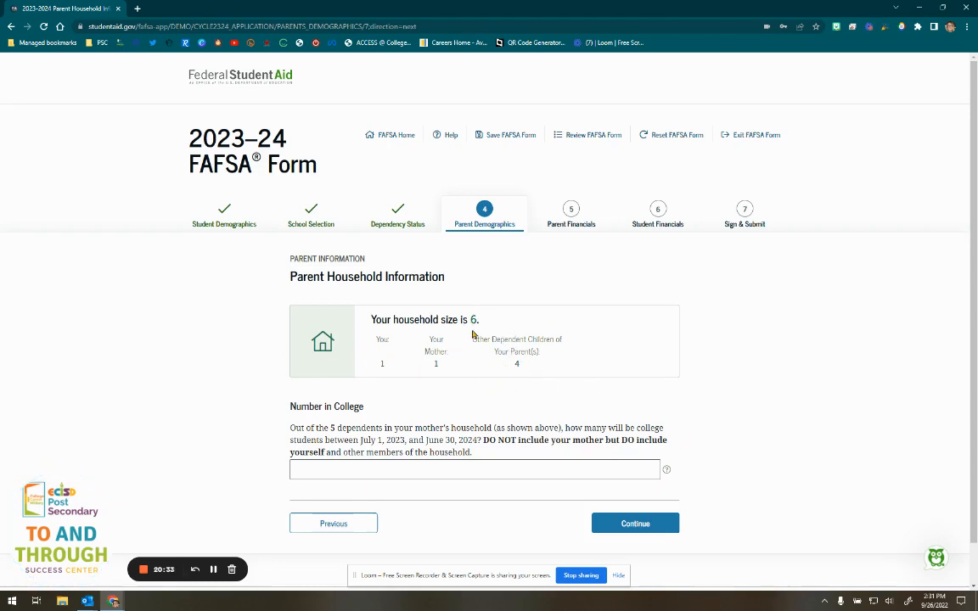
- Enter 1 as the number of household members in college for 2023–24, and continue
{"action": "scroll", "coordinate": [408, 402], "scroll_direction": "down", "scroll_amount": 1}
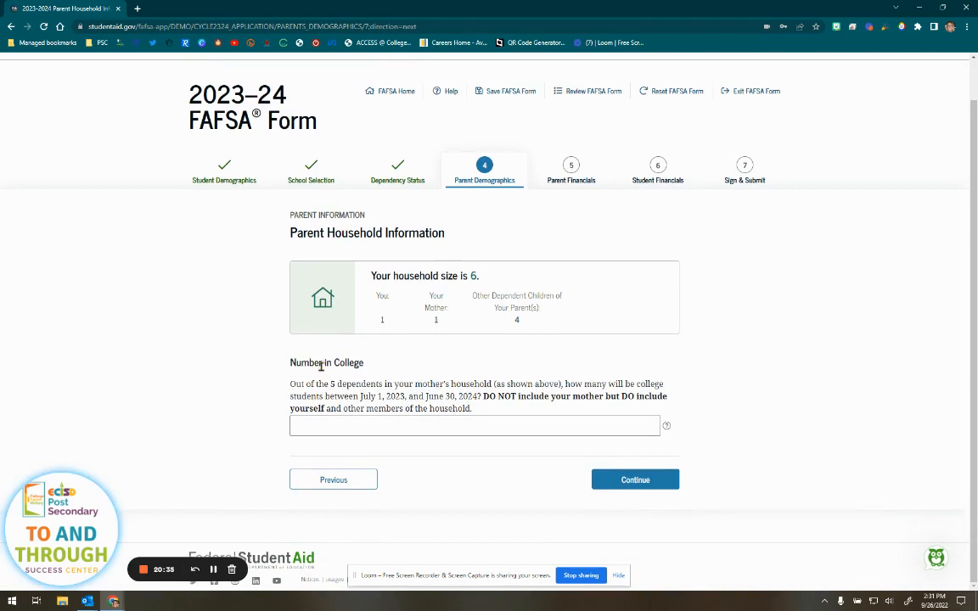
{"action": "left_click_drag", "start_coordinate": [329, 384], "coordinate": [392, 384]}
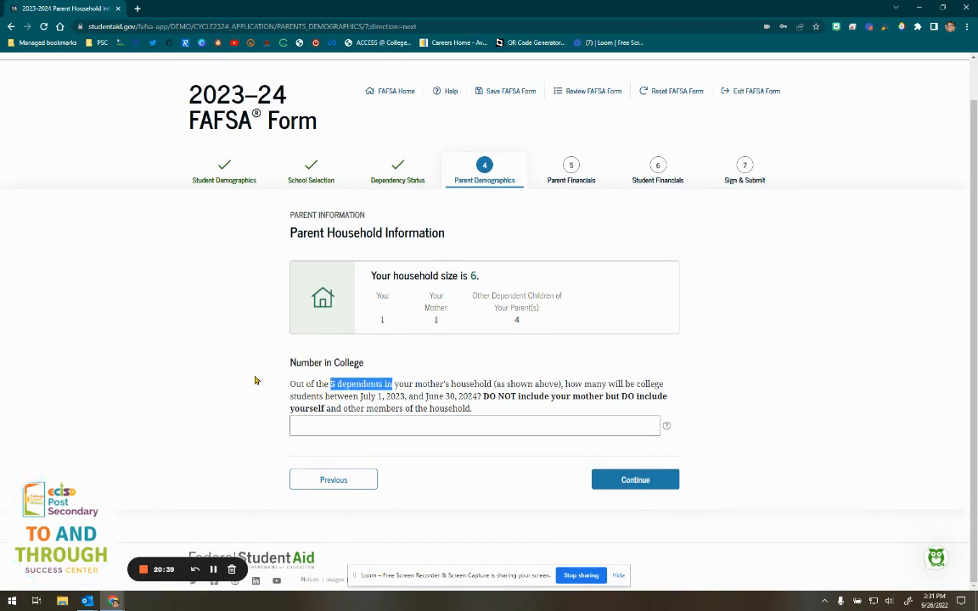
{"action": "left_click", "coordinate": [314, 404]}
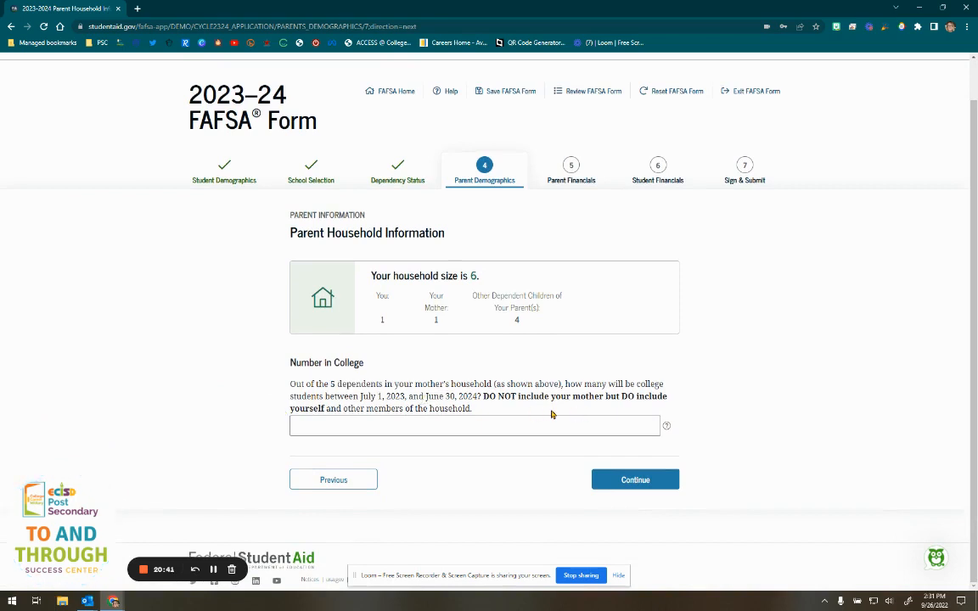
{"action": "left_click_drag", "start_coordinate": [503, 396], "coordinate": [650, 402]}
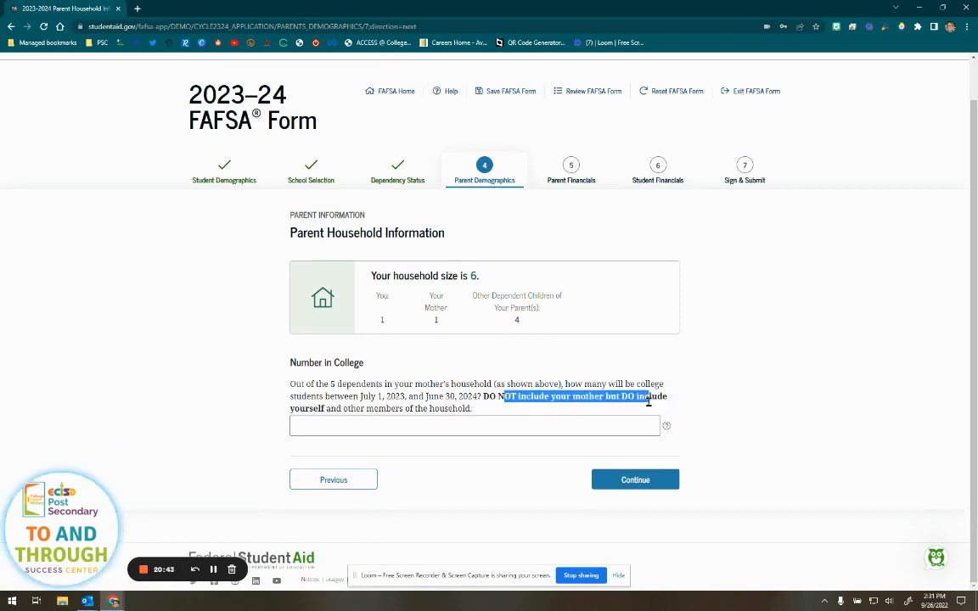
{"action": "left_click", "coordinate": [719, 391]}
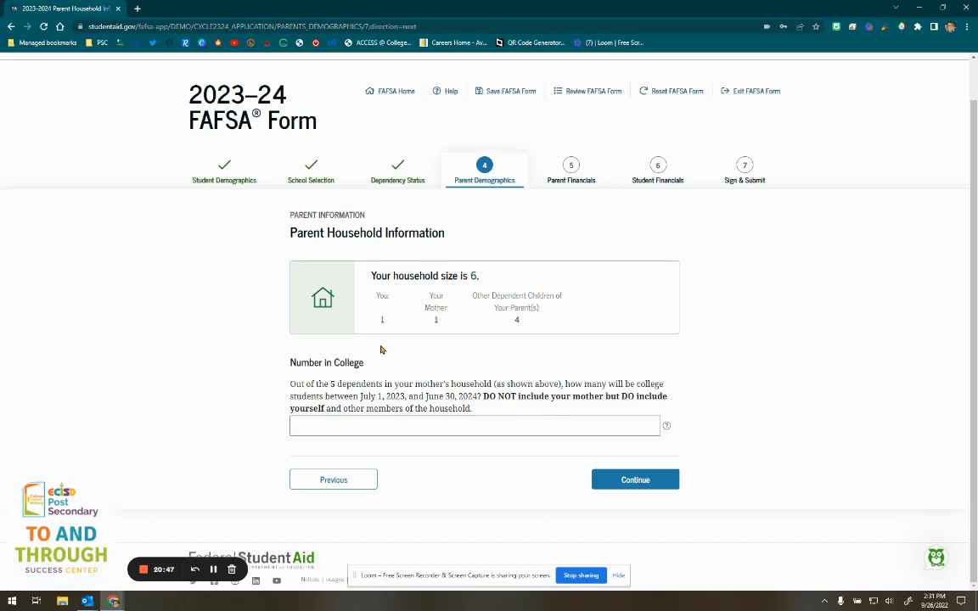
{"action": "left_click", "coordinate": [370, 427]}
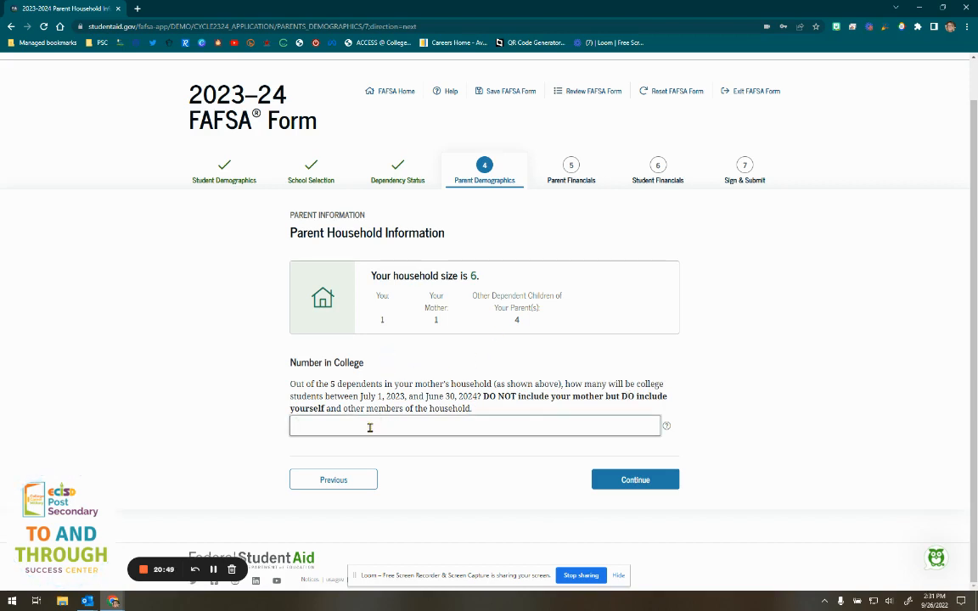
{"action": "type", "text": "1"}
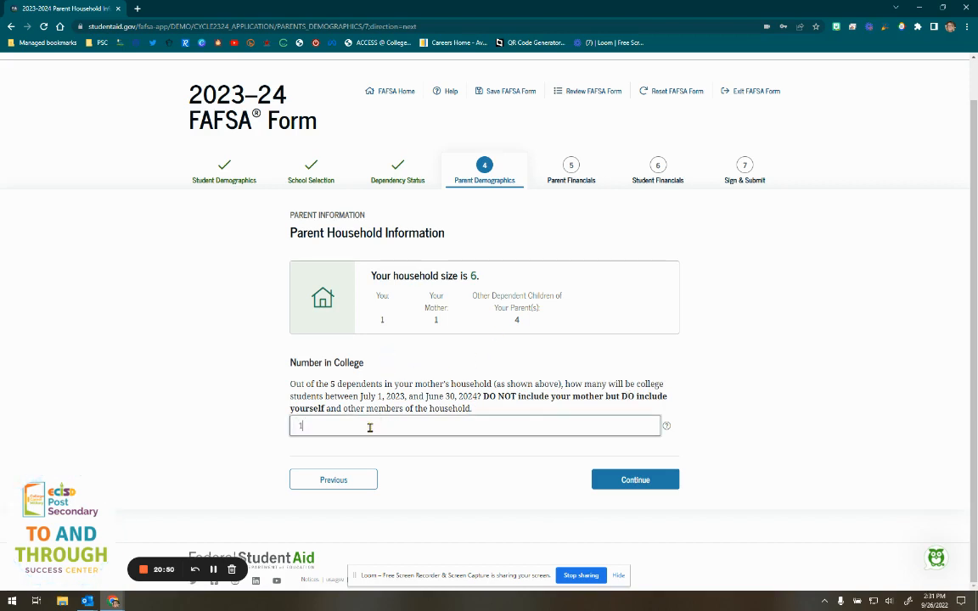
{"action": "left_click", "coordinate": [639, 480]}
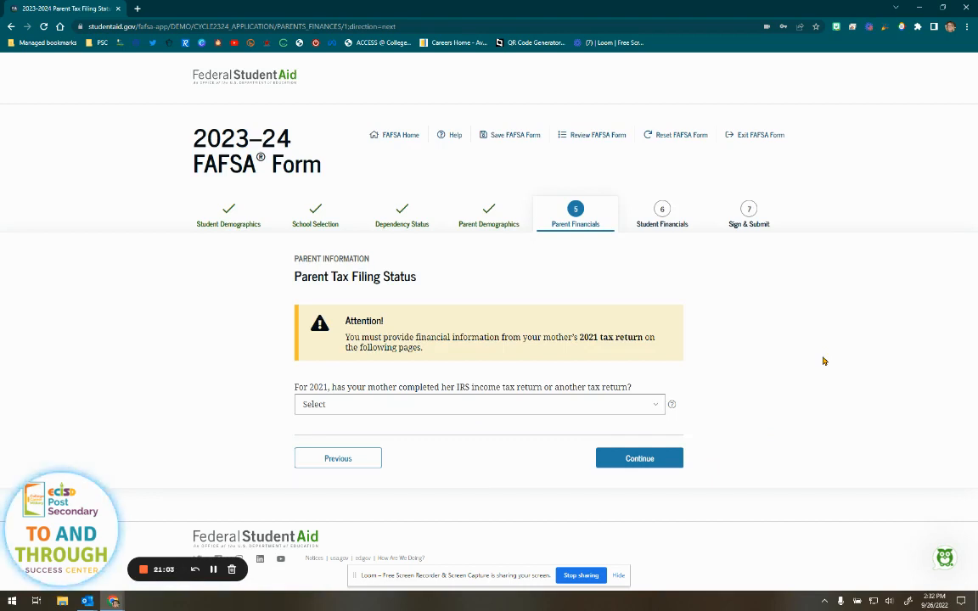
- Mark the mother's 2021 tax return as Already completed
{"action": "double_click", "coordinate": [584, 337]}
{"action": "left_click", "coordinate": [776, 353]}
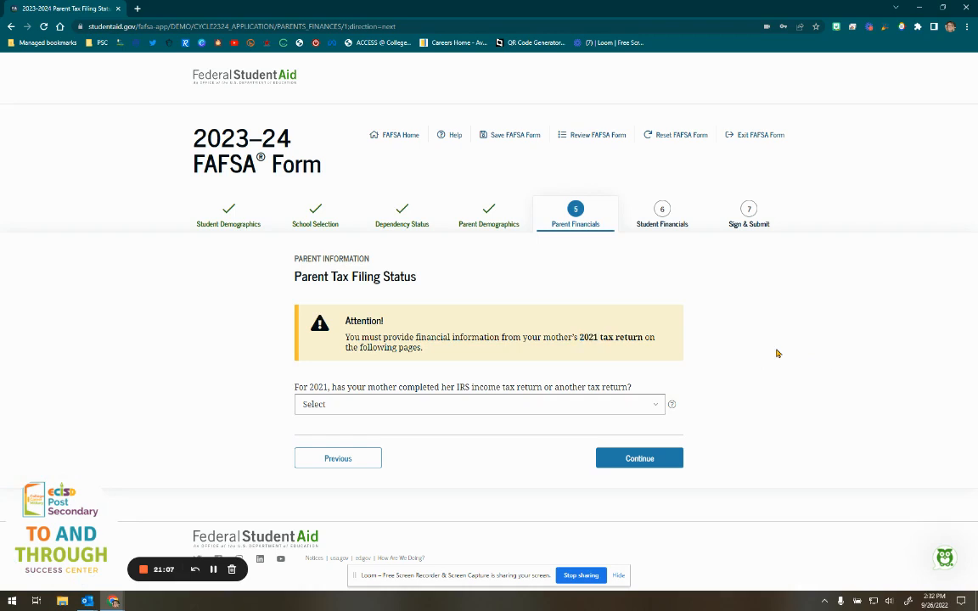
{"action": "double_click", "coordinate": [320, 388]}
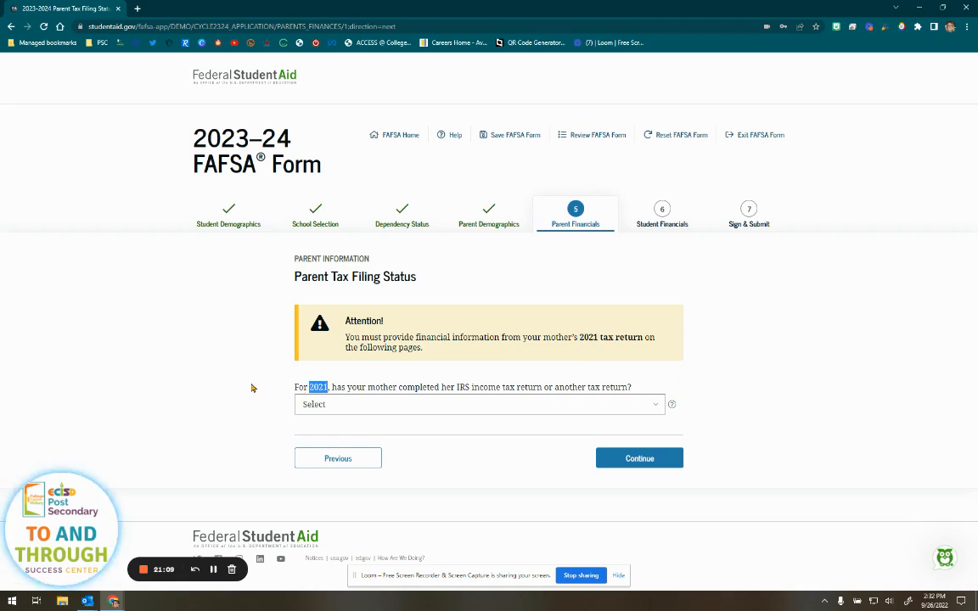
{"action": "left_click", "coordinate": [253, 388]}
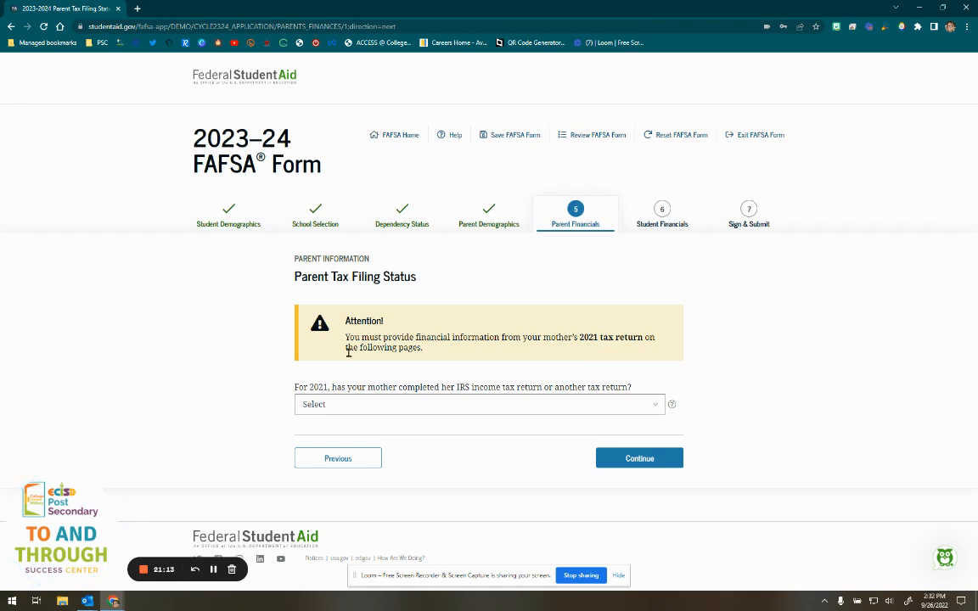
{"action": "left_click", "coordinate": [420, 407]}
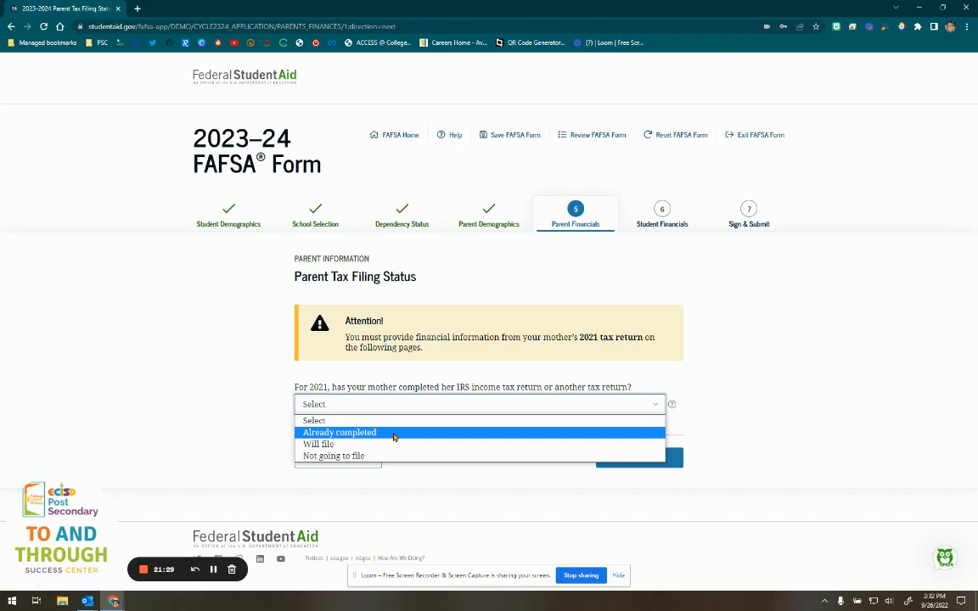
{"action": "left_click", "coordinate": [394, 437]}
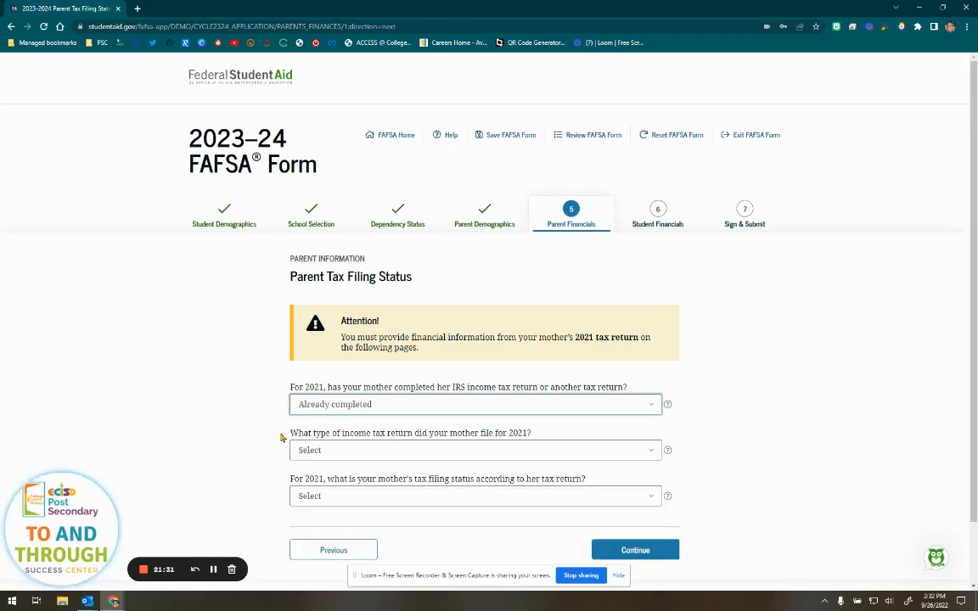
- Set the return type to IRS Form 1040 and bring up the filing status help
{"action": "scroll", "coordinate": [279, 435], "scroll_direction": "down", "scroll_amount": 1}
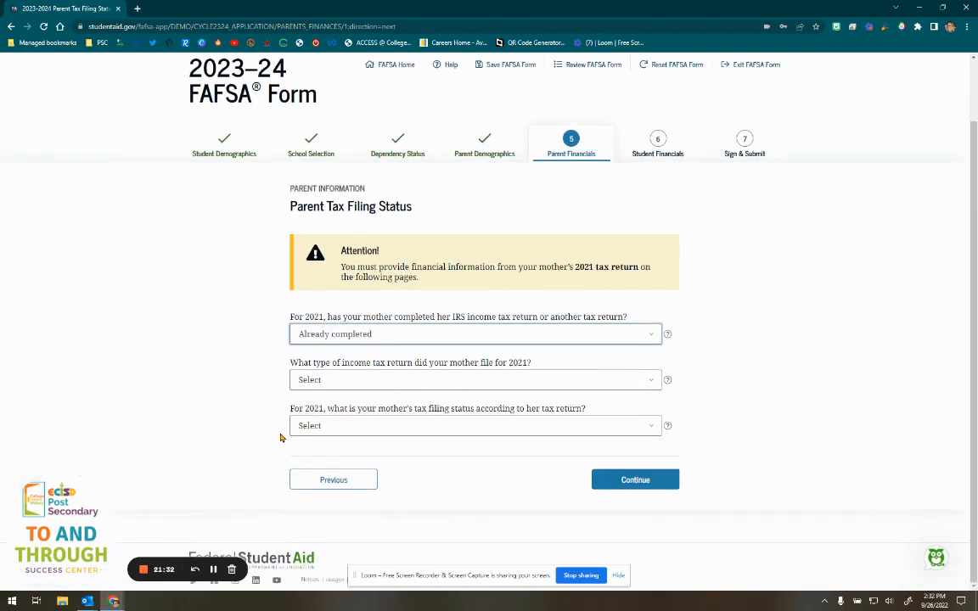
{"action": "left_click", "coordinate": [408, 382]}
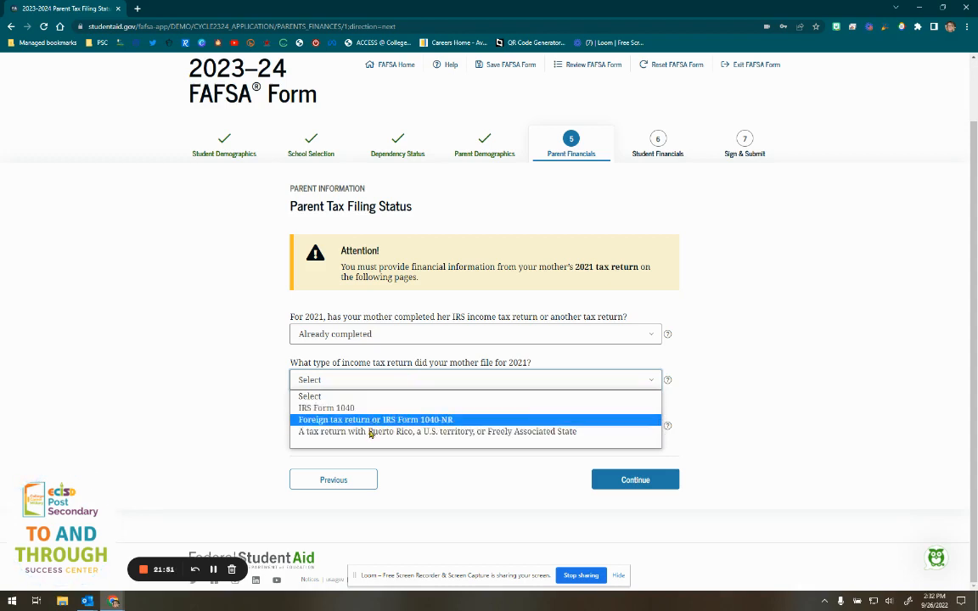
{"action": "left_click", "coordinate": [338, 408]}
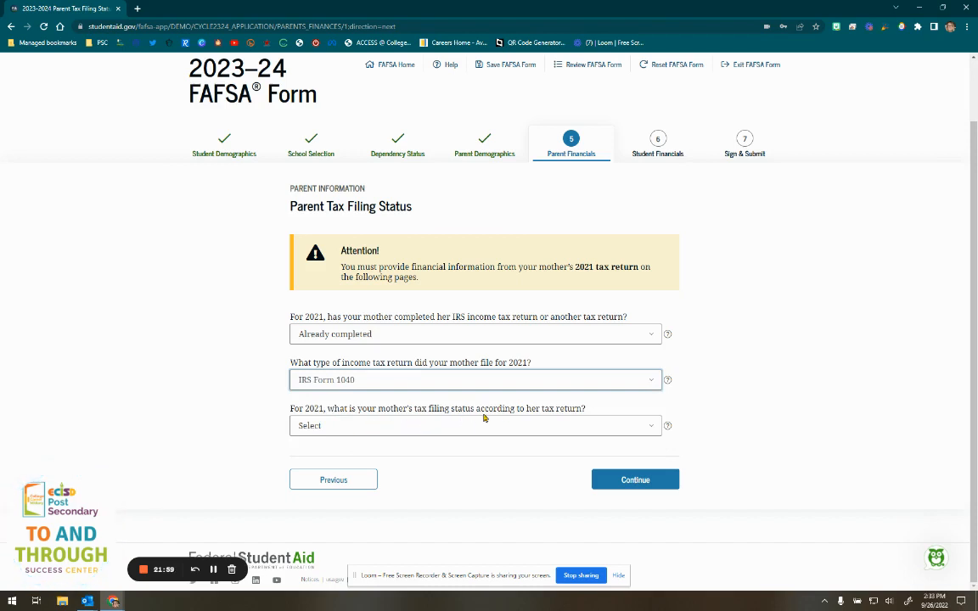
{"action": "left_click", "coordinate": [667, 427]}
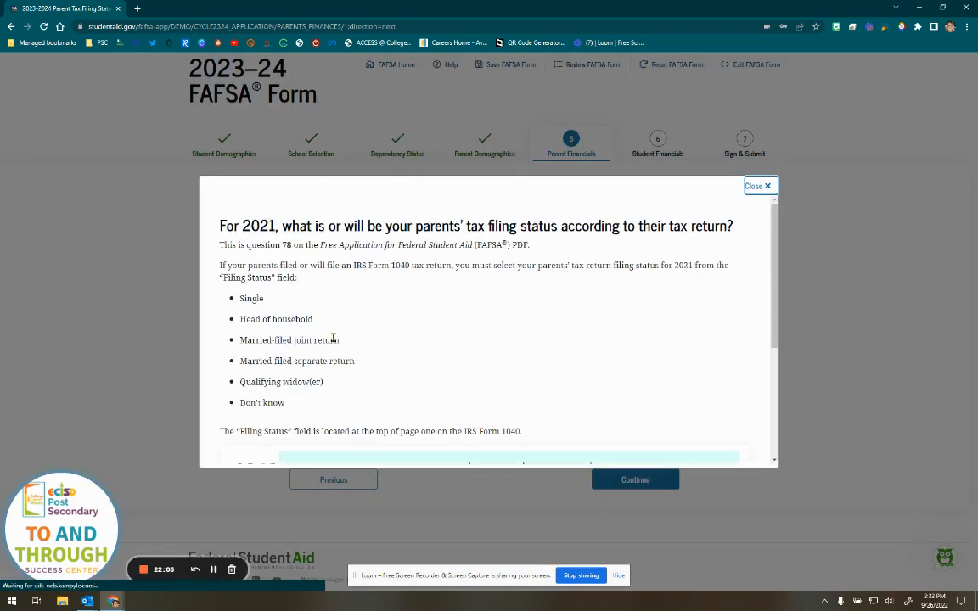
- Review where Filing Status appears on the 2021 Form 1040 in the help, then close it
{"action": "scroll", "coordinate": [332, 340], "scroll_direction": "down", "scroll_amount": 3}
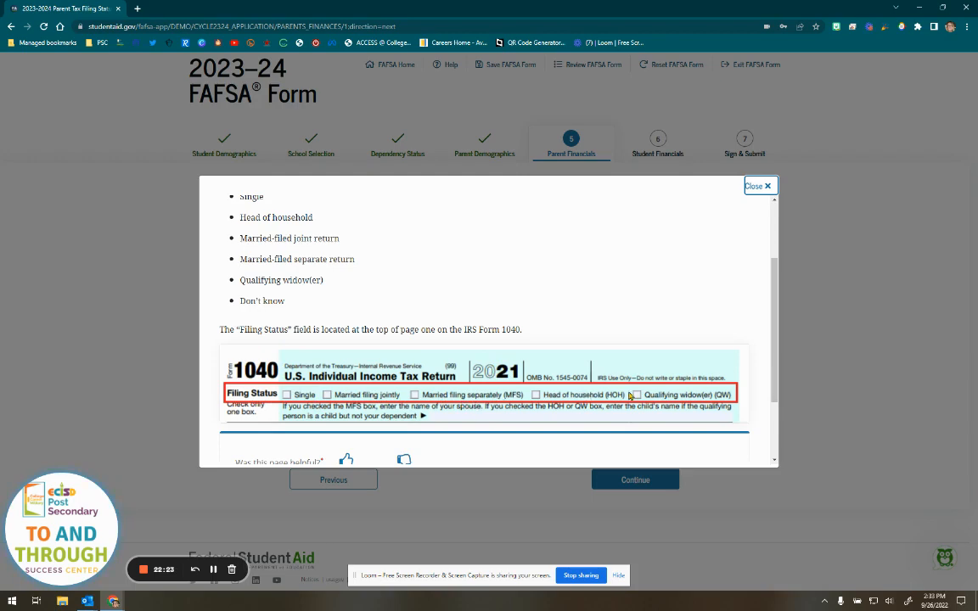
{"action": "left_click", "coordinate": [760, 186]}
- Set the mother's 2021 filing status to Single and decline the IRS Data Retrieval Tool for manual entry
{"action": "left_click", "coordinate": [334, 425]}
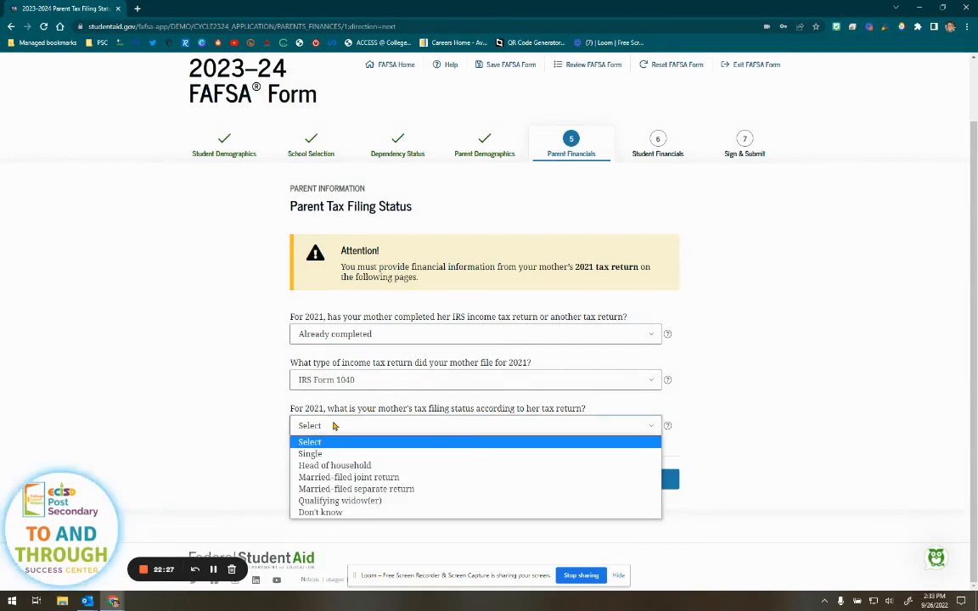
{"action": "left_click", "coordinate": [341, 455]}
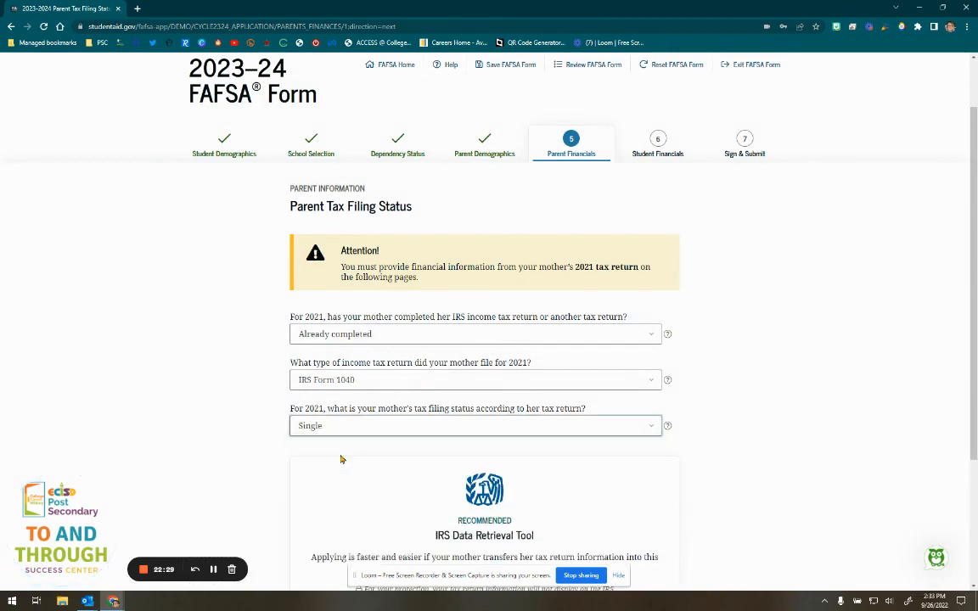
{"action": "scroll", "coordinate": [455, 484], "scroll_direction": "down", "scroll_amount": 3}
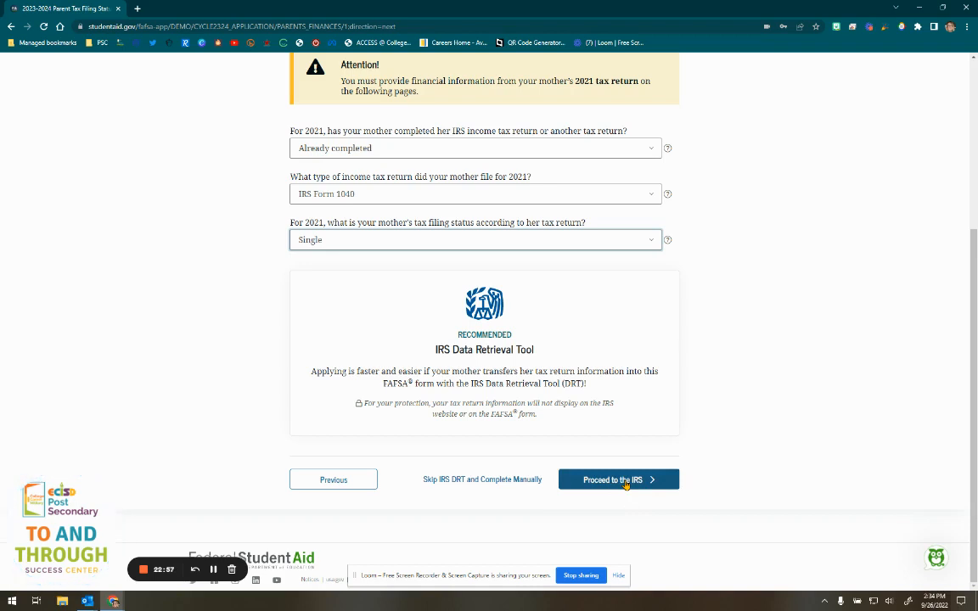
{"action": "left_click", "coordinate": [476, 480]}
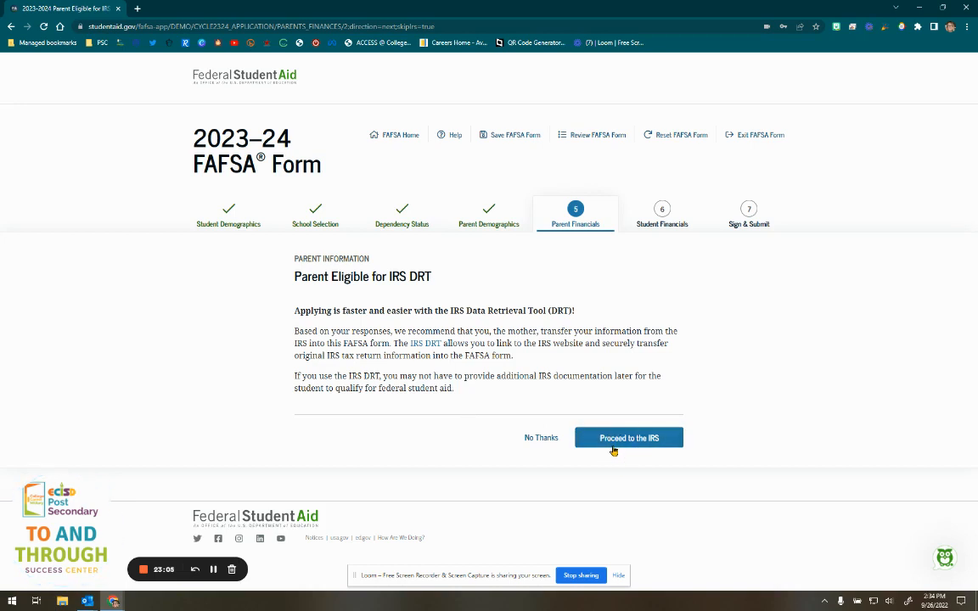
{"action": "left_click", "coordinate": [547, 439]}
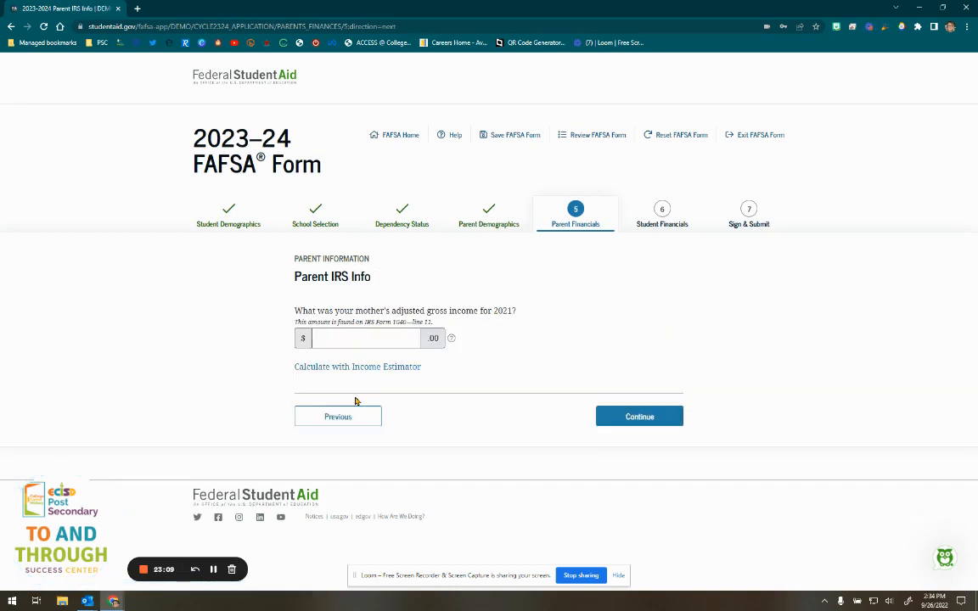
- Read the adjusted gross income help and highlight the Form 1040 line 11 note
{"action": "left_click", "coordinate": [452, 340]}
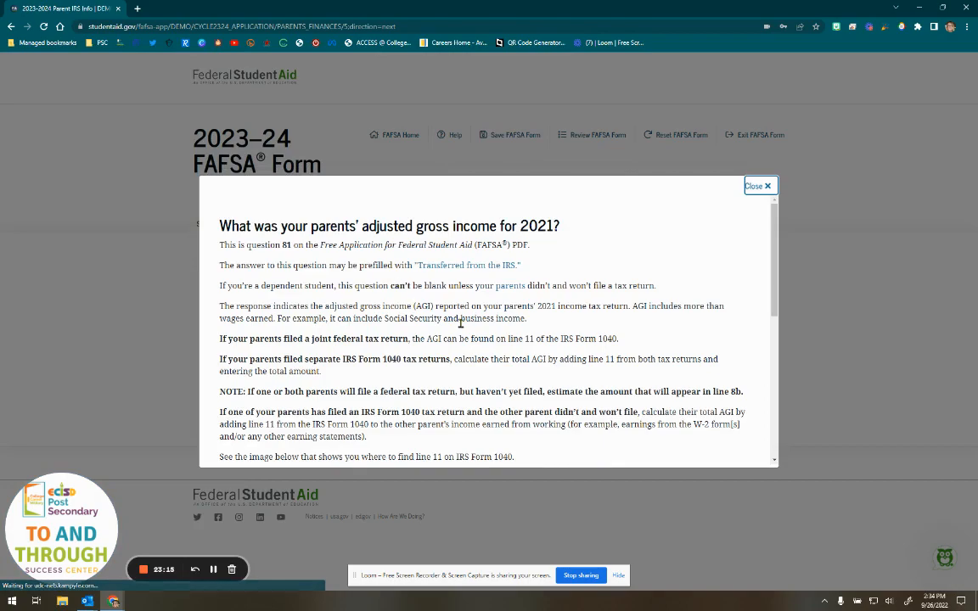
{"action": "scroll", "coordinate": [370, 357], "scroll_direction": "down", "scroll_amount": 10}
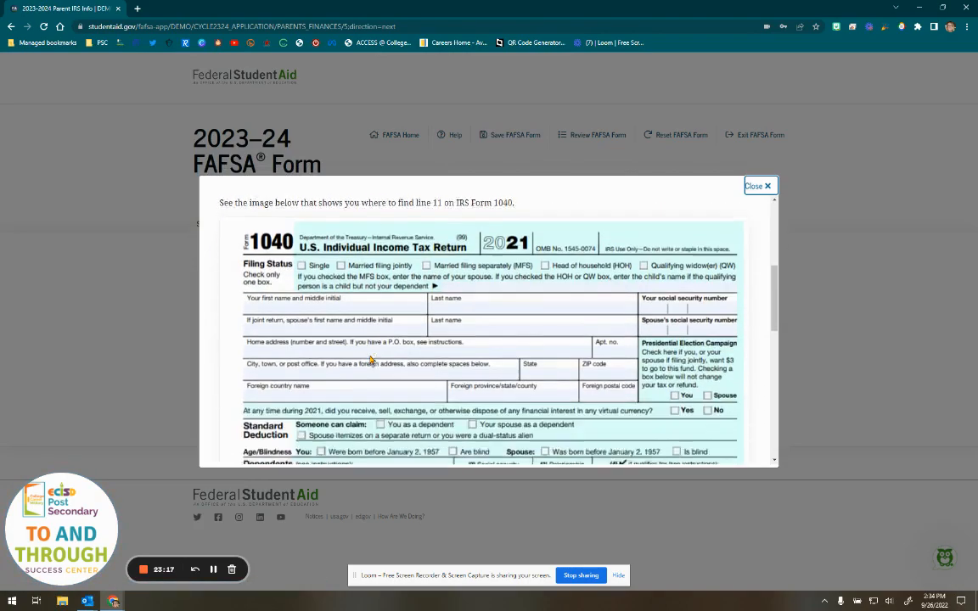
{"action": "scroll", "coordinate": [271, 310], "scroll_direction": "down", "scroll_amount": 6}
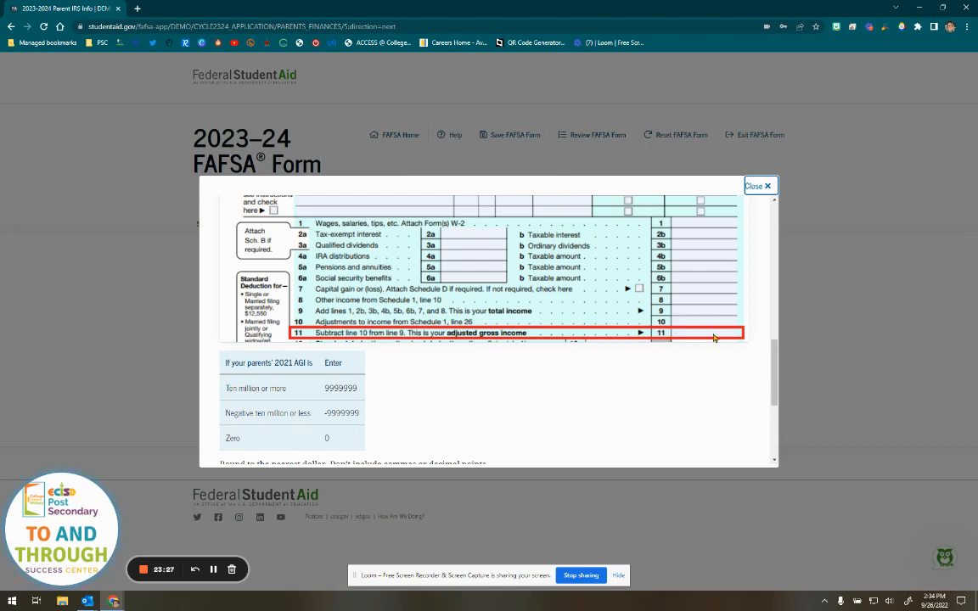
{"action": "left_click", "coordinate": [688, 170]}
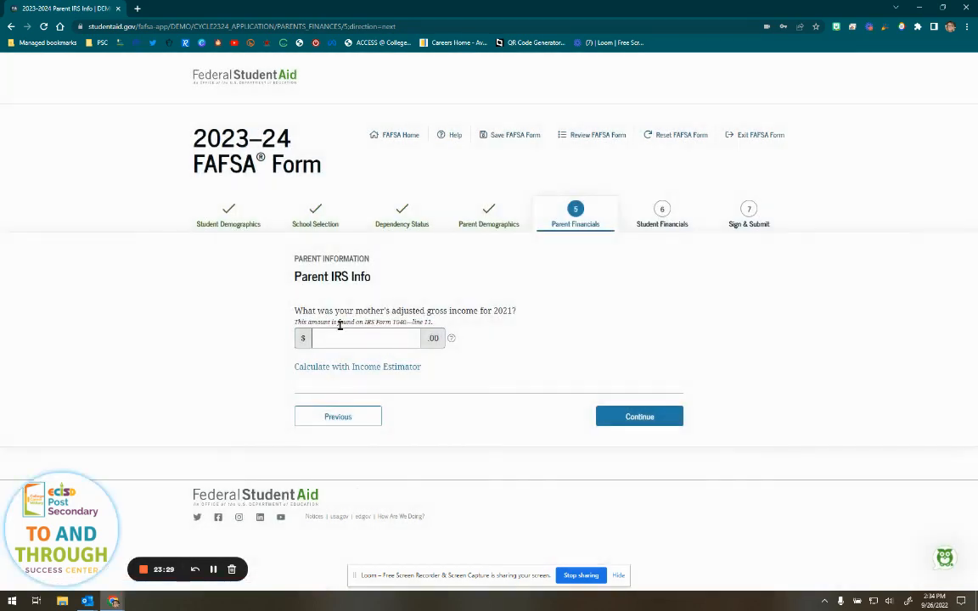
{"action": "left_click_drag", "start_coordinate": [434, 323], "coordinate": [293, 322]}
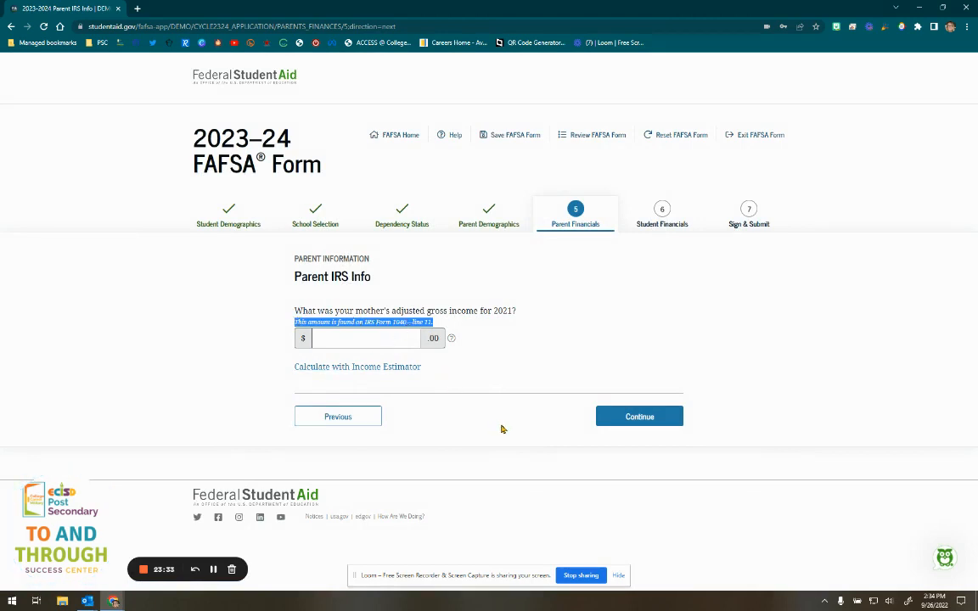
- Enter 10,000 as the mother's 2021 adjusted gross income and continue
{"action": "key", "text": "Tab"}
{"action": "type", "text": "1"}
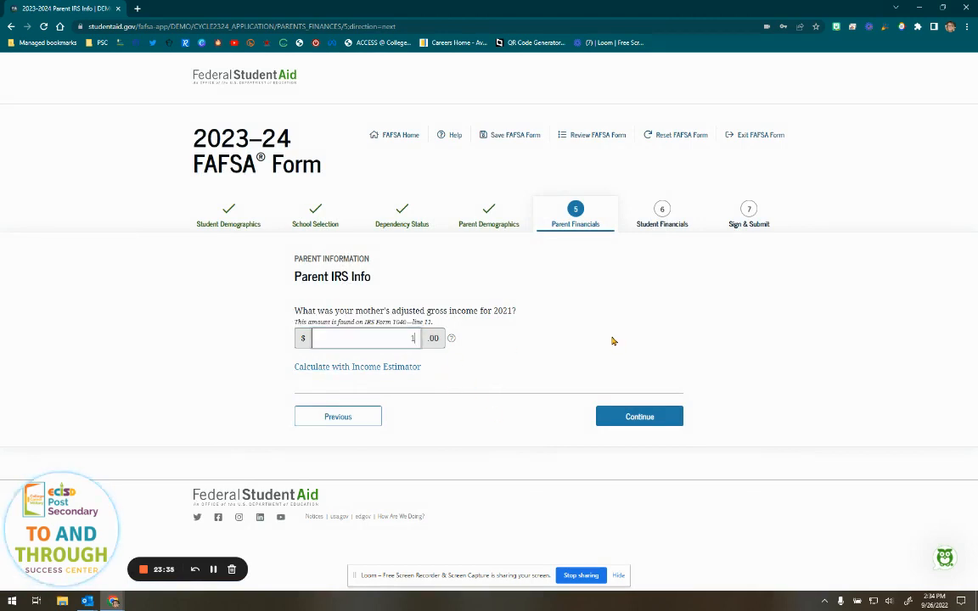
{"action": "type", "text": "0,000"}
{"action": "left_click", "coordinate": [536, 352]}
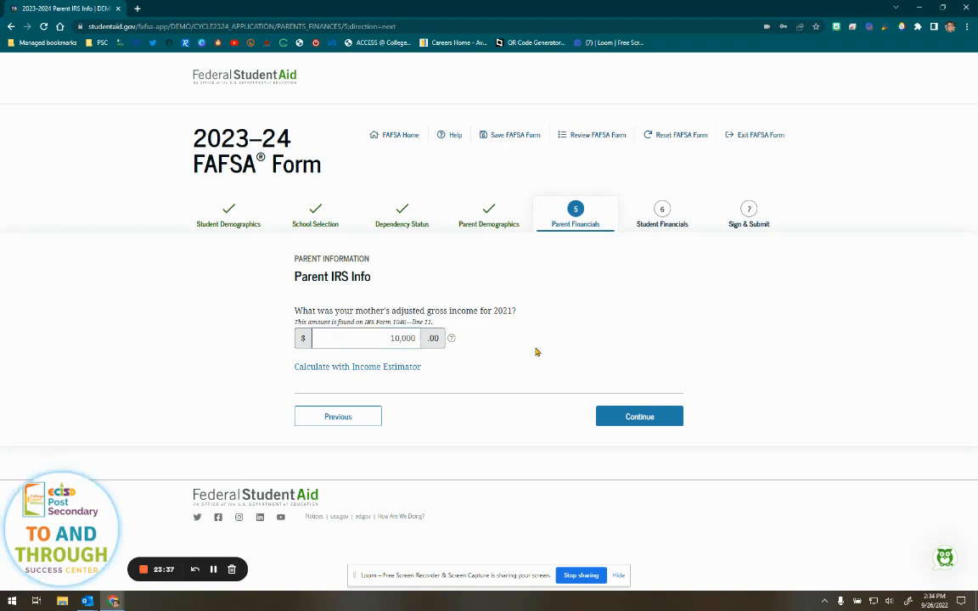
{"action": "left_click", "coordinate": [652, 416]}
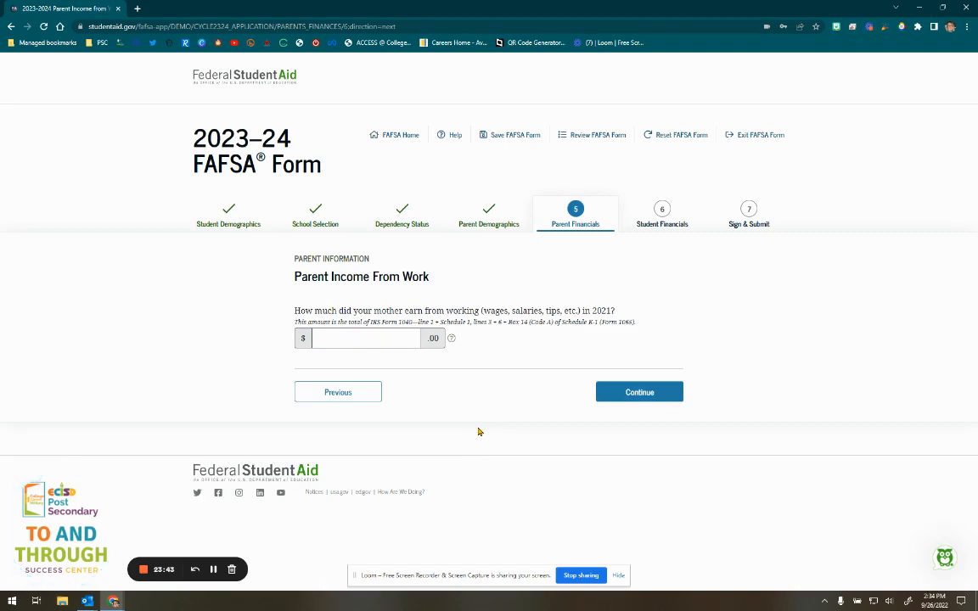
- Enter 10,000 as the mother's income from work, continue, then go back to earlier pages
{"action": "left_click", "coordinate": [402, 339]}
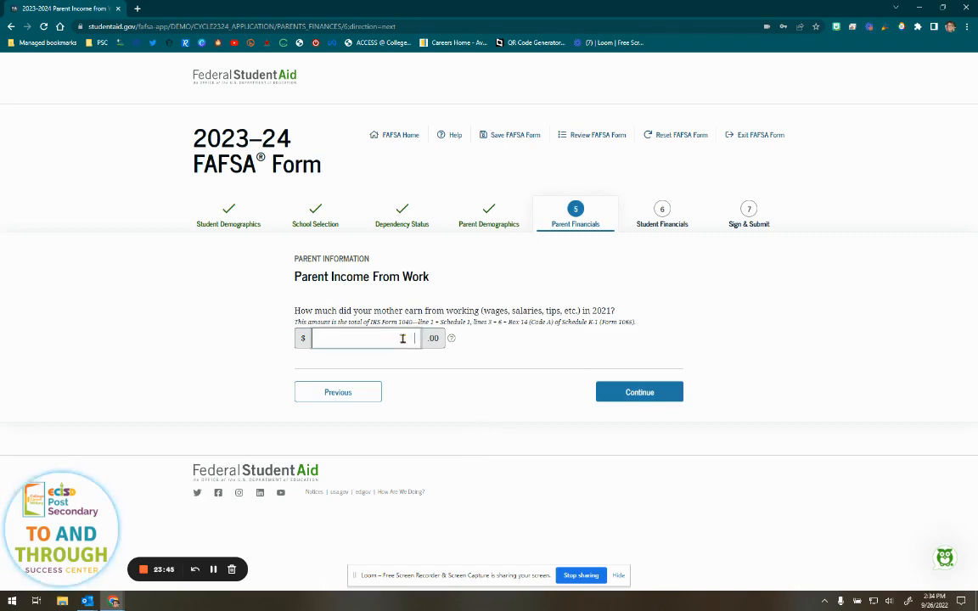
{"action": "type", "text": "10,000"}
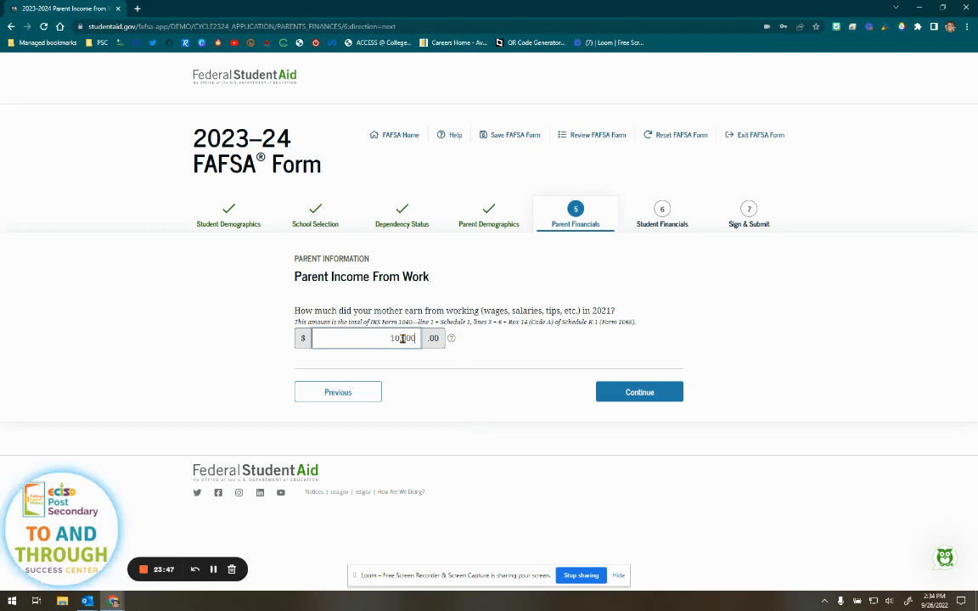
{"action": "left_click", "coordinate": [447, 378]}
{"action": "left_click", "coordinate": [645, 398]}
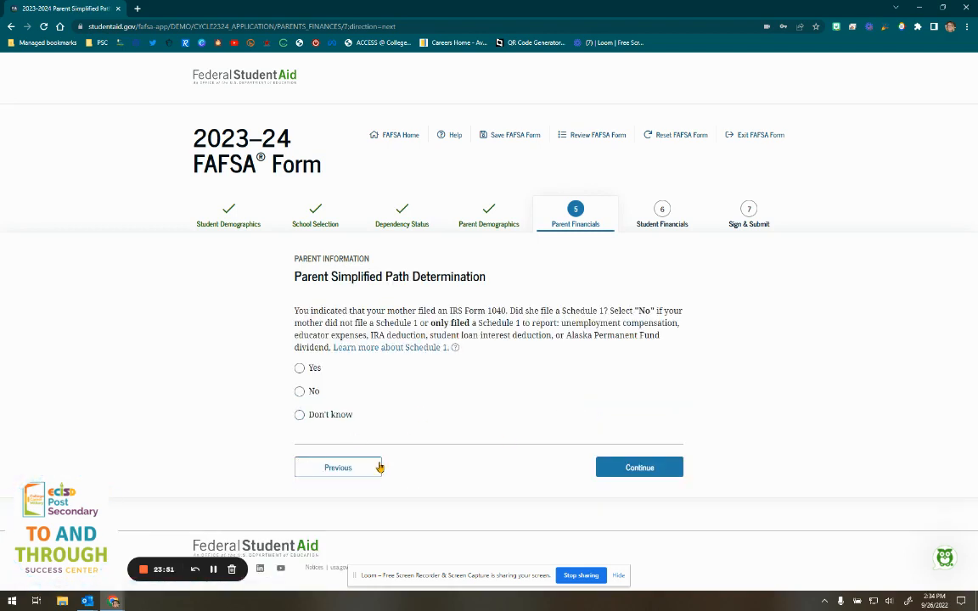
{"action": "left_click", "coordinate": [377, 468]}
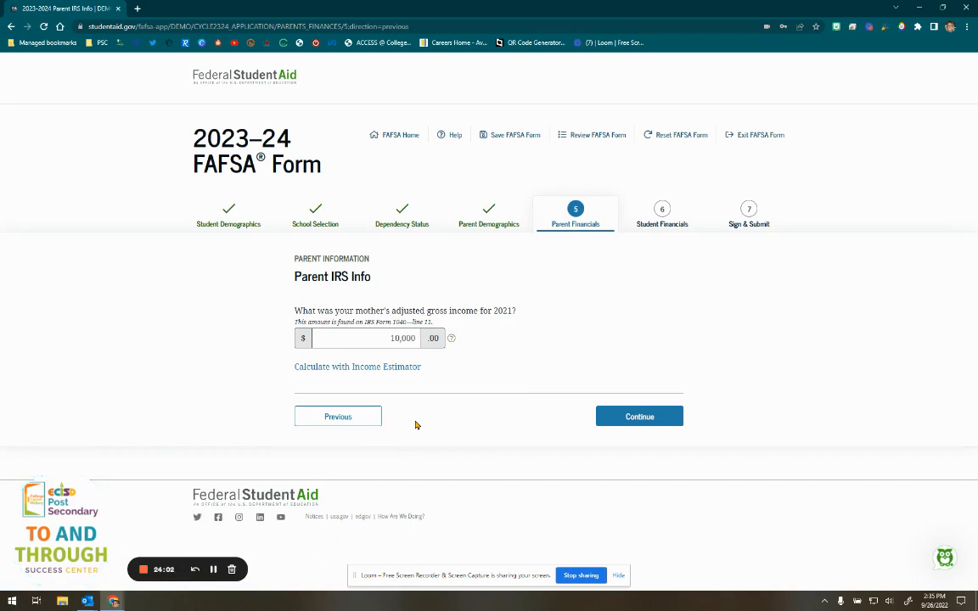
- Continue past Parent IRS Info and Parent Income From Work, keeping both $10,000 amounts
{"action": "left_click", "coordinate": [637, 416]}
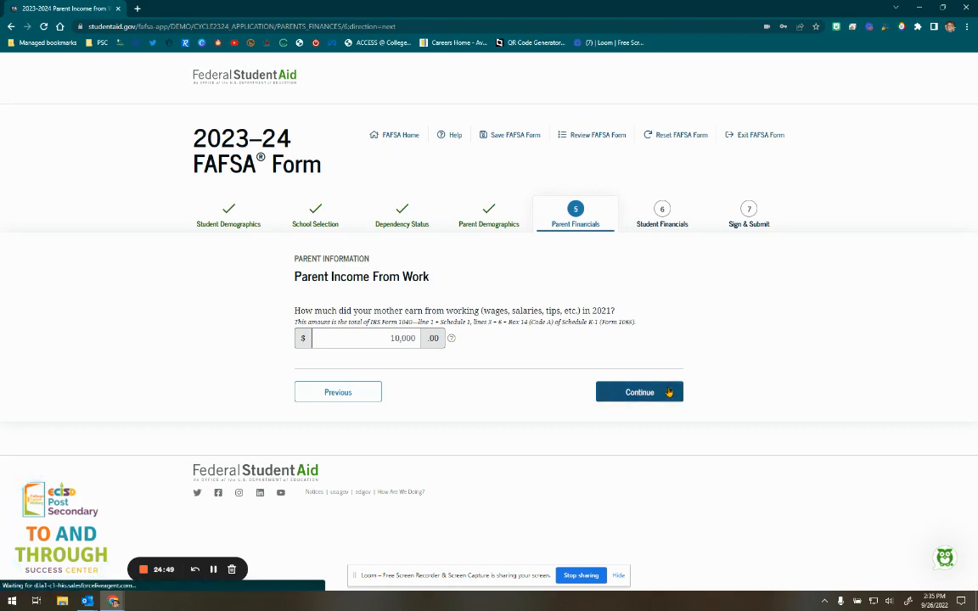
{"action": "left_click", "coordinate": [673, 392]}
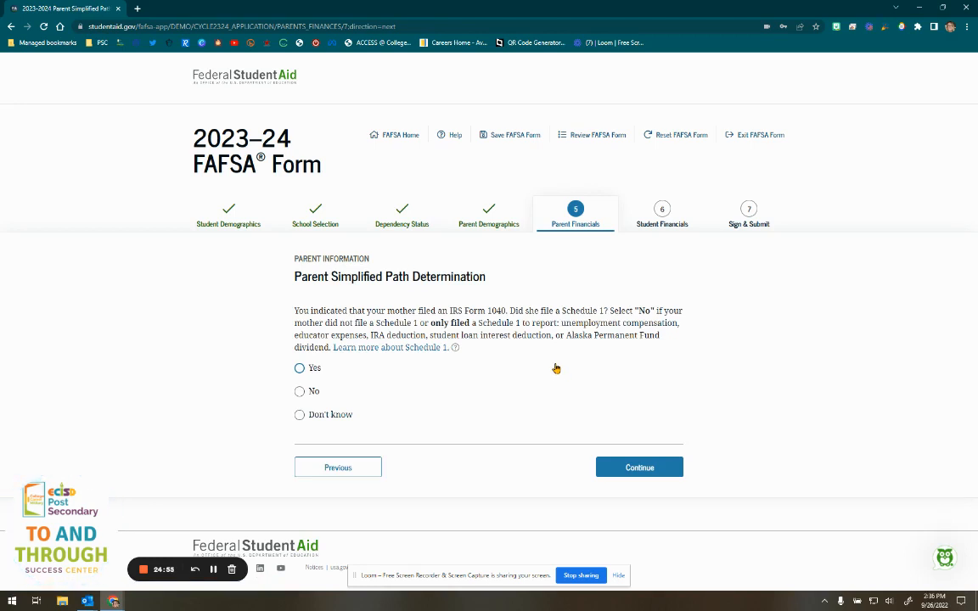
- Highlight 'Schedule 1' in the question and continue with the answer No
{"action": "left_click_drag", "start_coordinate": [376, 323], "coordinate": [417, 323]}
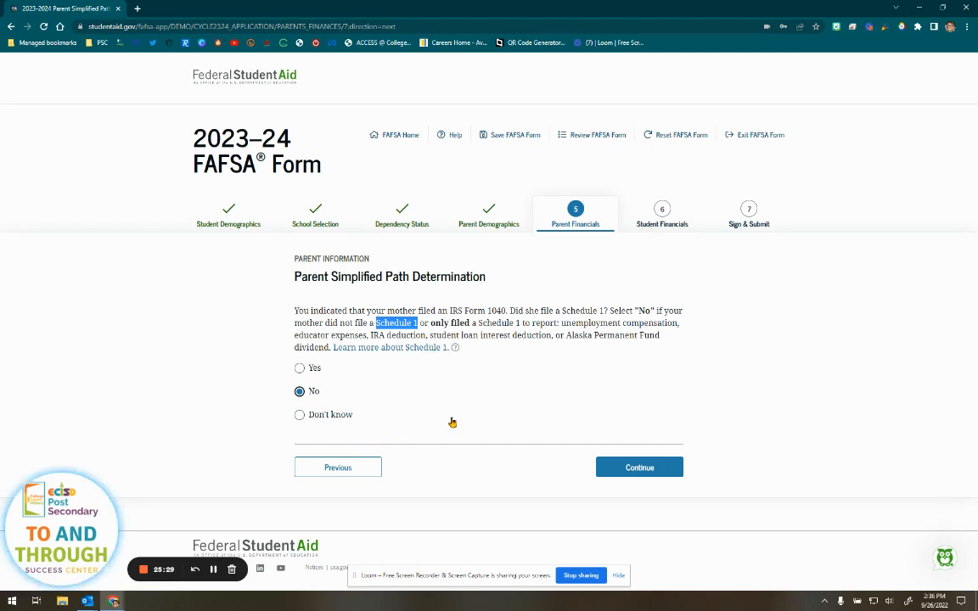
{"action": "left_click", "coordinate": [608, 465]}
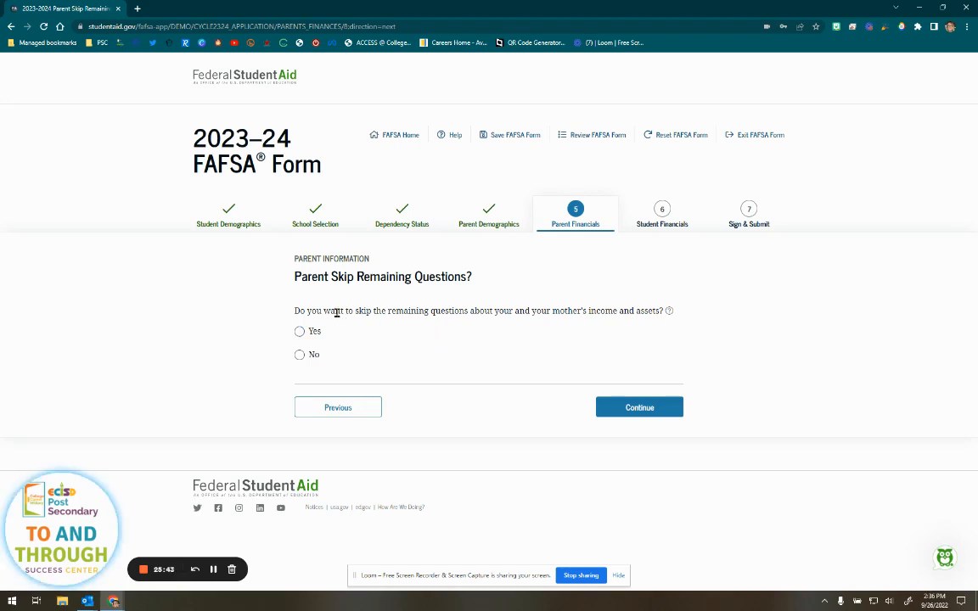
- Answer Yes to skipping the remaining parent income and asset questions and continue
{"action": "left_click", "coordinate": [301, 338]}
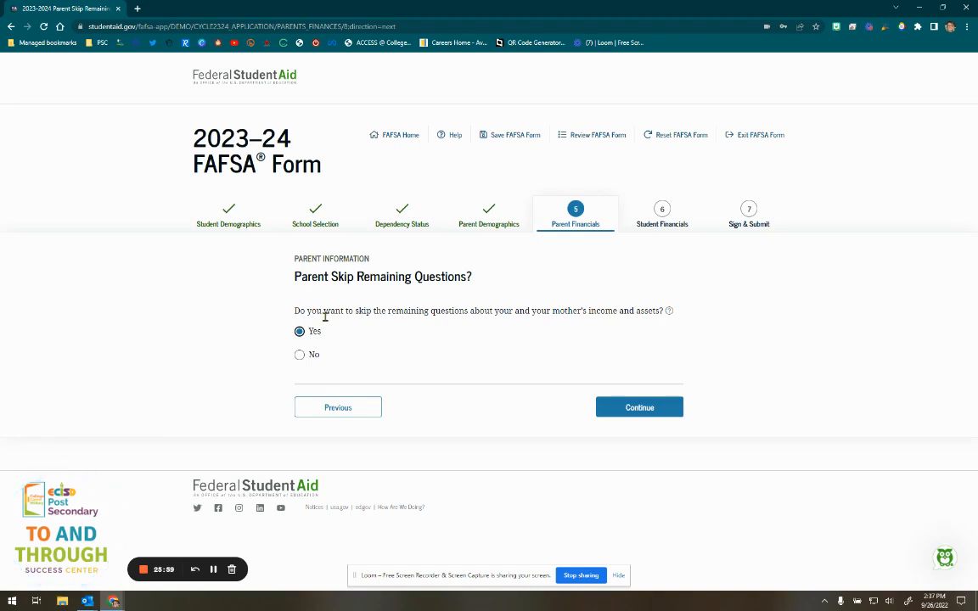
{"action": "left_click", "coordinate": [630, 412]}
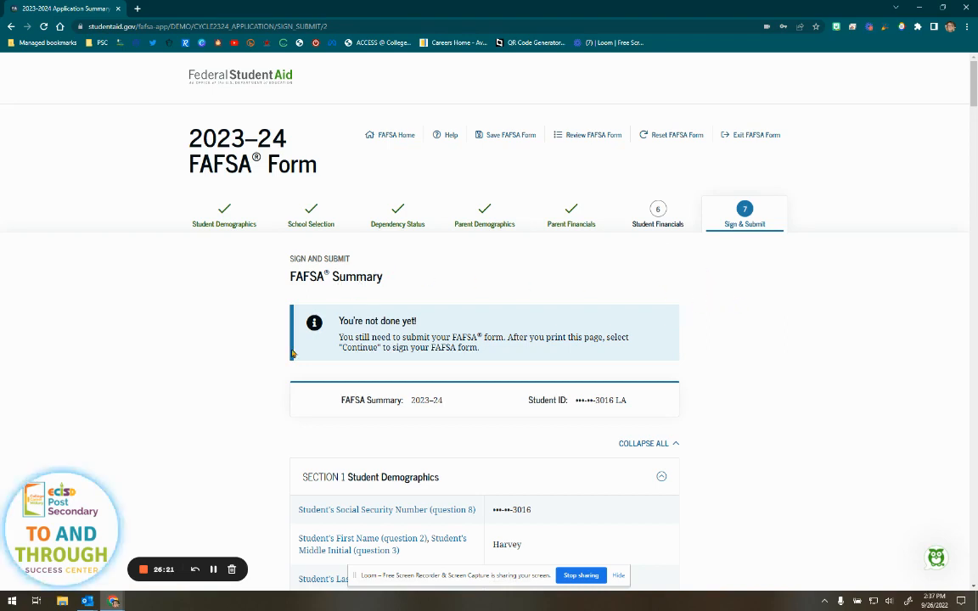
- Review the summary's opening sections, highlighting answers through foster care and parent education
{"action": "scroll", "coordinate": [280, 354], "scroll_direction": "down", "scroll_amount": 4}
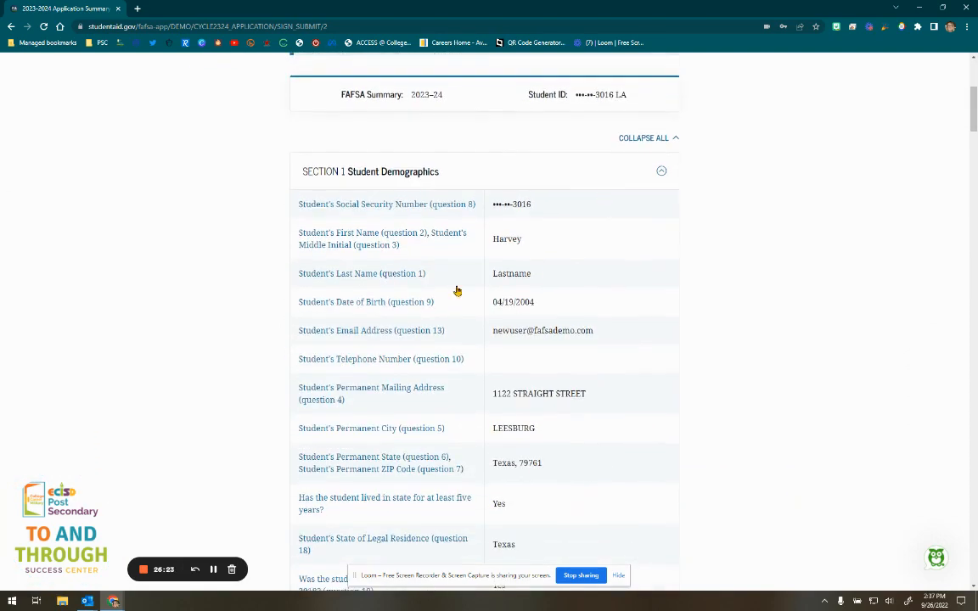
{"action": "scroll", "coordinate": [543, 369], "scroll_direction": "down", "scroll_amount": 1}
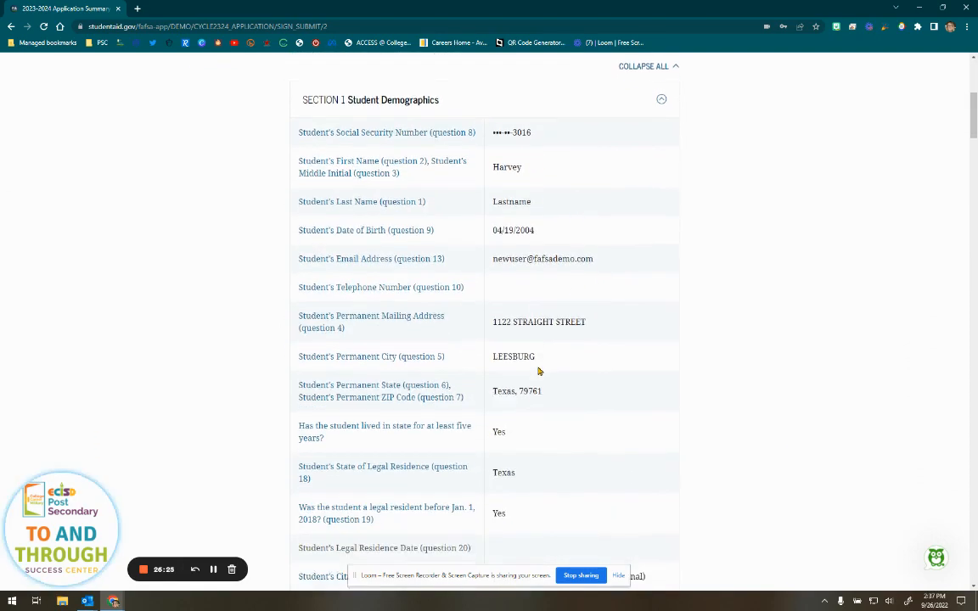
{"action": "scroll", "coordinate": [509, 489], "scroll_direction": "down", "scroll_amount": 3}
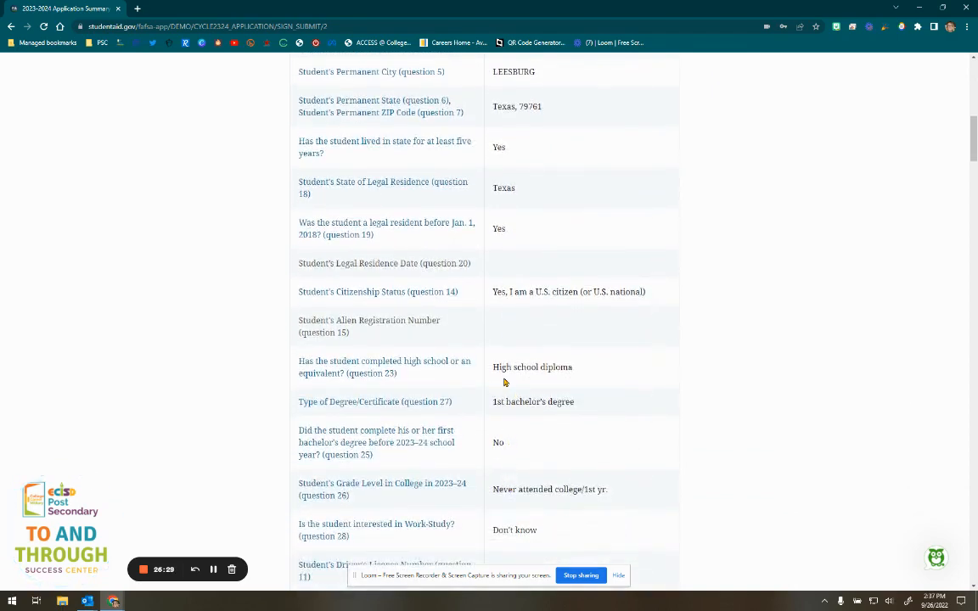
{"action": "left_click_drag", "start_coordinate": [574, 367], "coordinate": [491, 367]}
{"action": "scroll", "coordinate": [520, 380], "scroll_direction": "down", "scroll_amount": 1}
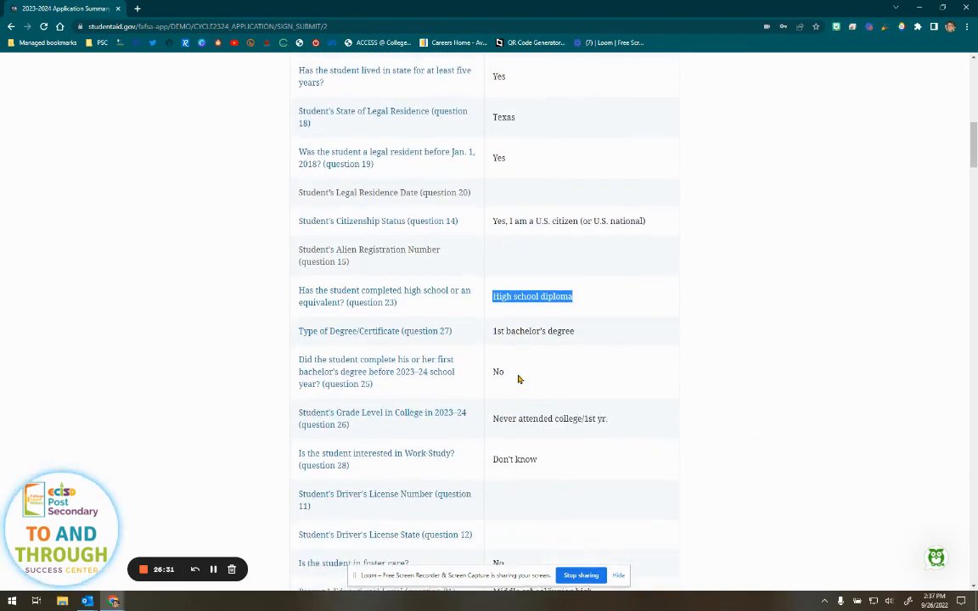
{"action": "scroll", "coordinate": [520, 380], "scroll_direction": "down", "scroll_amount": 1}
{"action": "left_click_drag", "start_coordinate": [608, 388], "coordinate": [493, 388]}
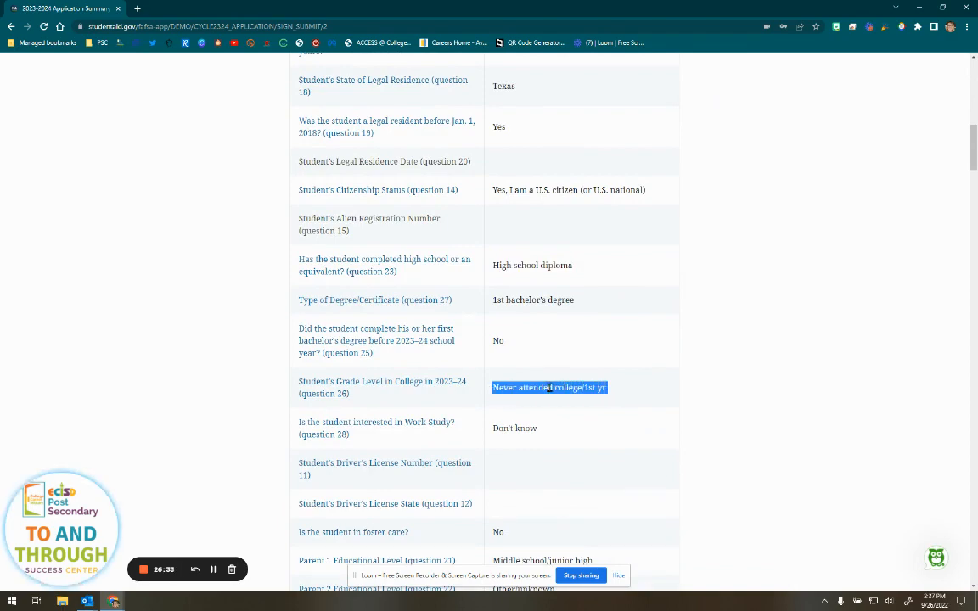
{"action": "scroll", "coordinate": [584, 401], "scroll_direction": "down", "scroll_amount": 2}
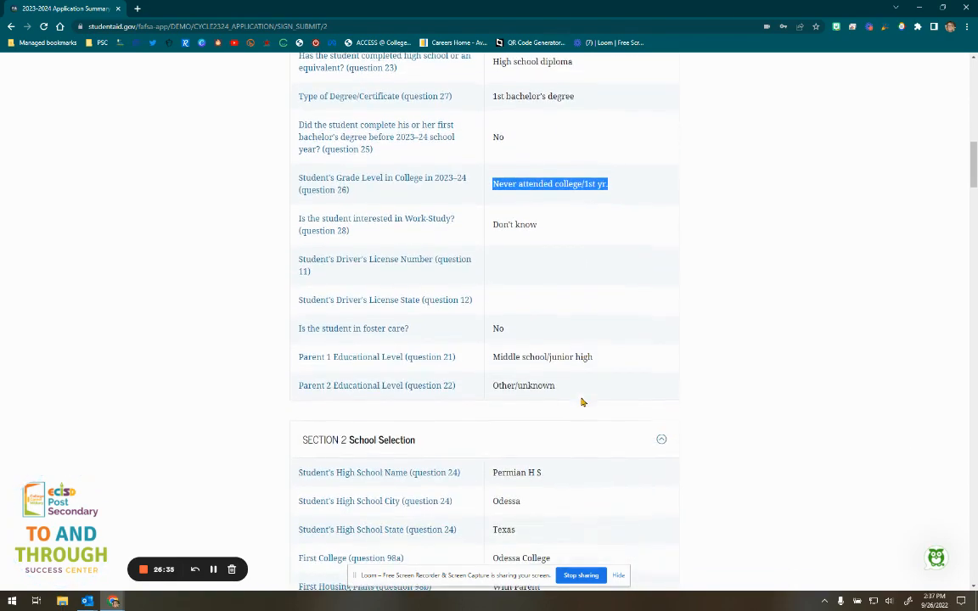
{"action": "scroll", "coordinate": [561, 390], "scroll_direction": "down", "scroll_amount": 1}
{"action": "left_click_drag", "start_coordinate": [557, 284], "coordinate": [500, 229]}
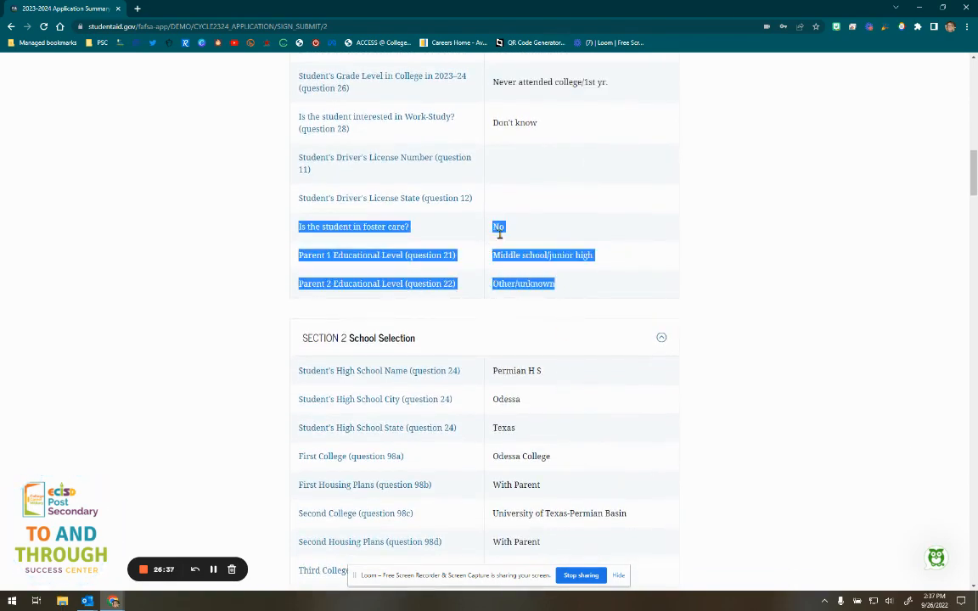
{"action": "left_click", "coordinate": [515, 255]}
- Highlight the listed colleges, including University of Texas-Permian Basin and Texas Tech University
{"action": "scroll", "coordinate": [606, 315], "scroll_direction": "down", "scroll_amount": 2}
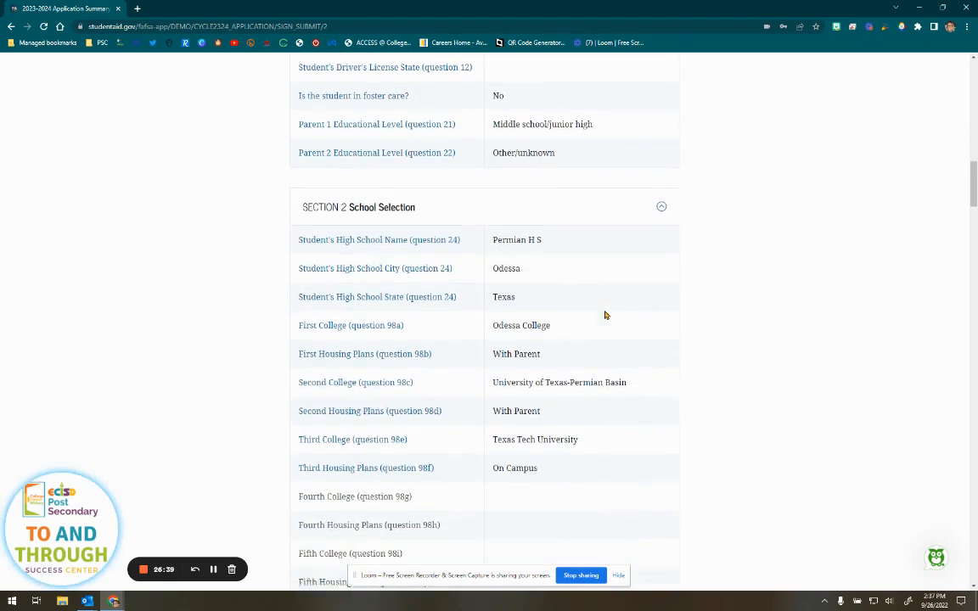
{"action": "left_click_drag", "start_coordinate": [547, 220], "coordinate": [494, 236]}
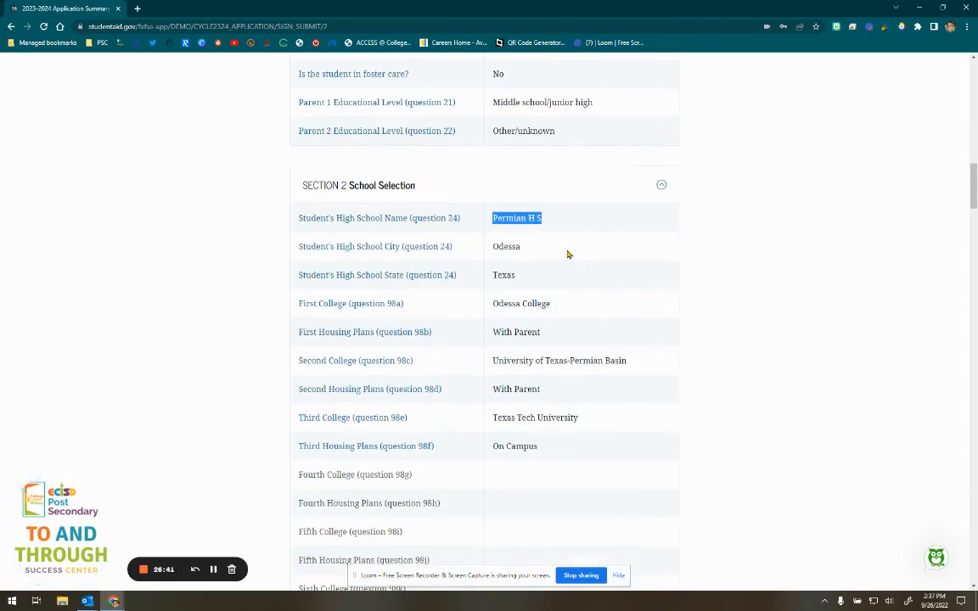
{"action": "scroll", "coordinate": [559, 345], "scroll_direction": "down", "scroll_amount": 1}
{"action": "left_click_drag", "start_coordinate": [552, 253], "coordinate": [493, 254]}
{"action": "left_click_drag", "start_coordinate": [642, 312], "coordinate": [491, 312]}
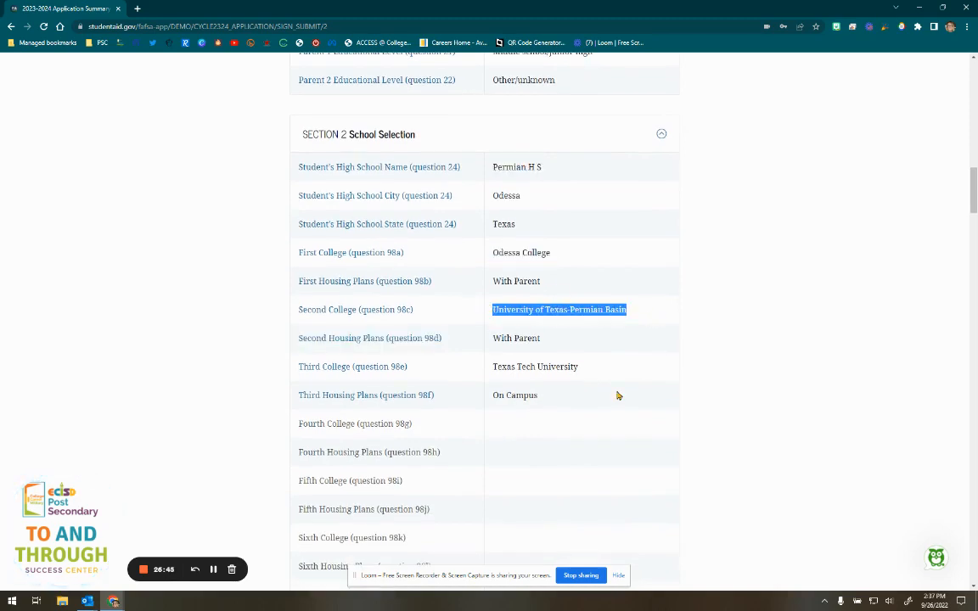
{"action": "left_click_drag", "start_coordinate": [583, 366], "coordinate": [496, 381]}
- Review the rest of the FAFSA Summary down to the bottom and continue to the survey
{"action": "scroll", "coordinate": [558, 389], "scroll_direction": "down", "scroll_amount": 13}
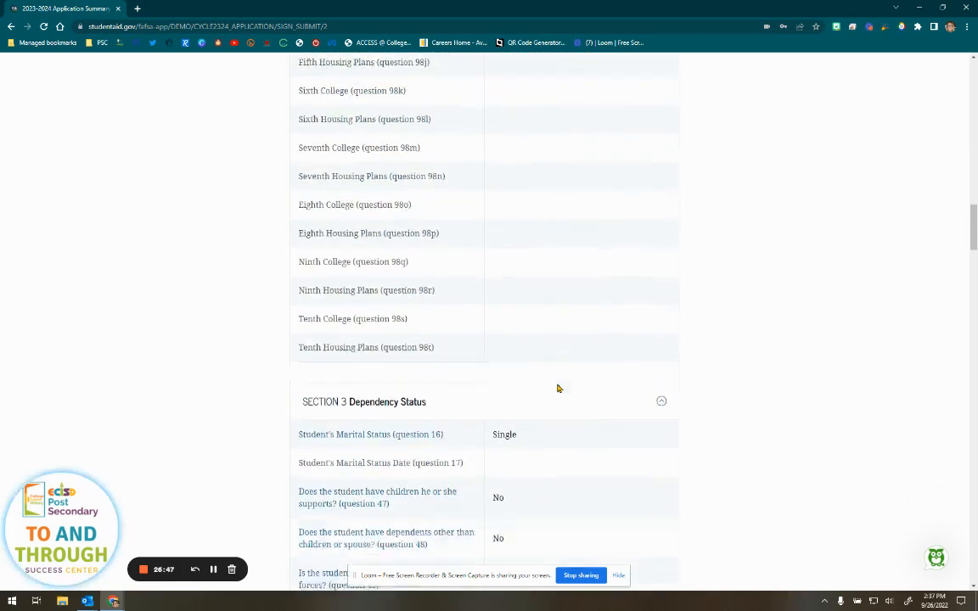
{"action": "scroll", "coordinate": [559, 388], "scroll_direction": "down", "scroll_amount": 1}
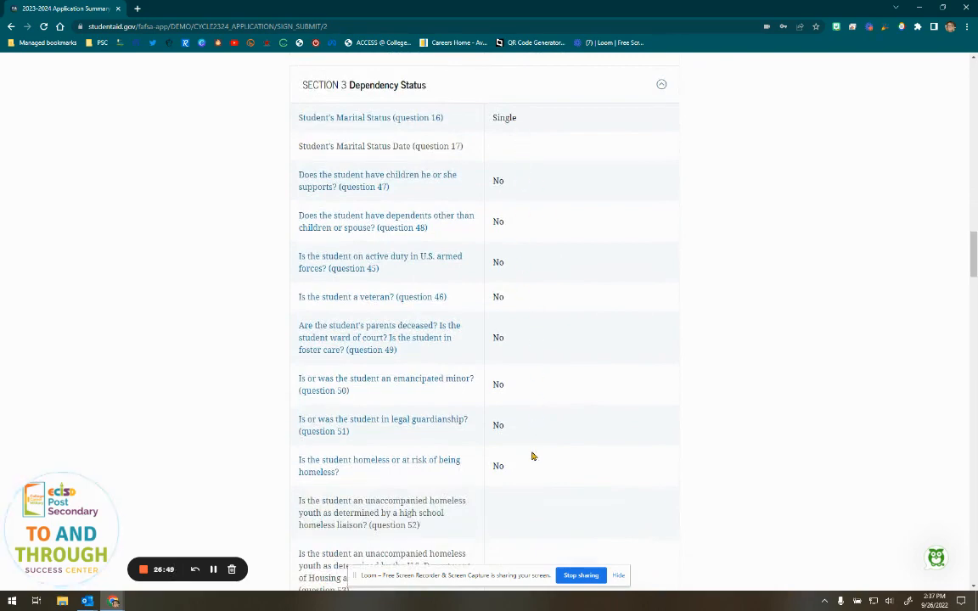
{"action": "scroll", "coordinate": [531, 454], "scroll_direction": "down", "scroll_amount": 10}
{"action": "scroll", "coordinate": [532, 456], "scroll_direction": "down", "scroll_amount": 1}
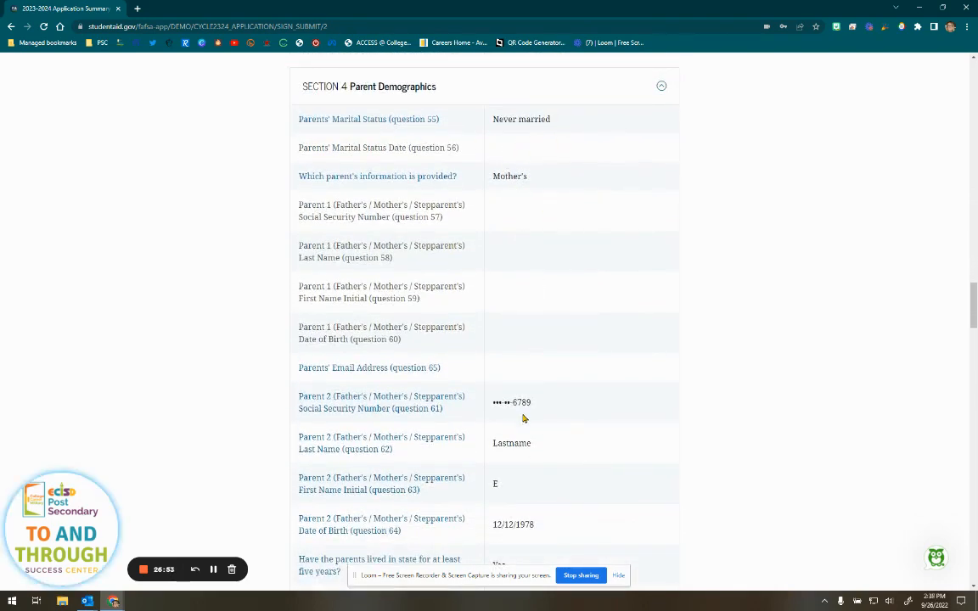
{"action": "scroll", "coordinate": [521, 348], "scroll_direction": "down", "scroll_amount": 4}
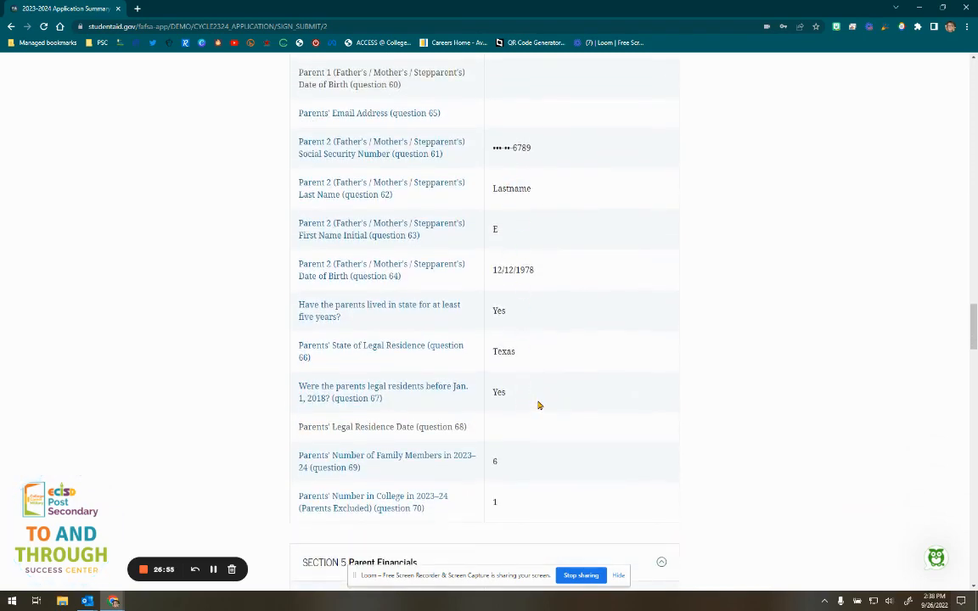
{"action": "scroll", "coordinate": [535, 411], "scroll_direction": "down", "scroll_amount": 11}
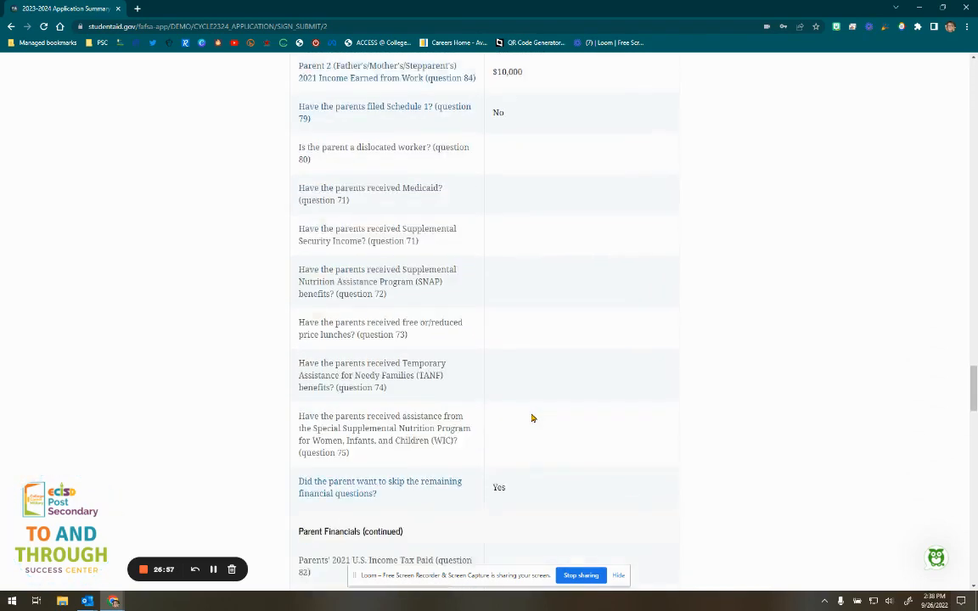
{"action": "scroll", "coordinate": [533, 418], "scroll_direction": "down", "scroll_amount": 18}
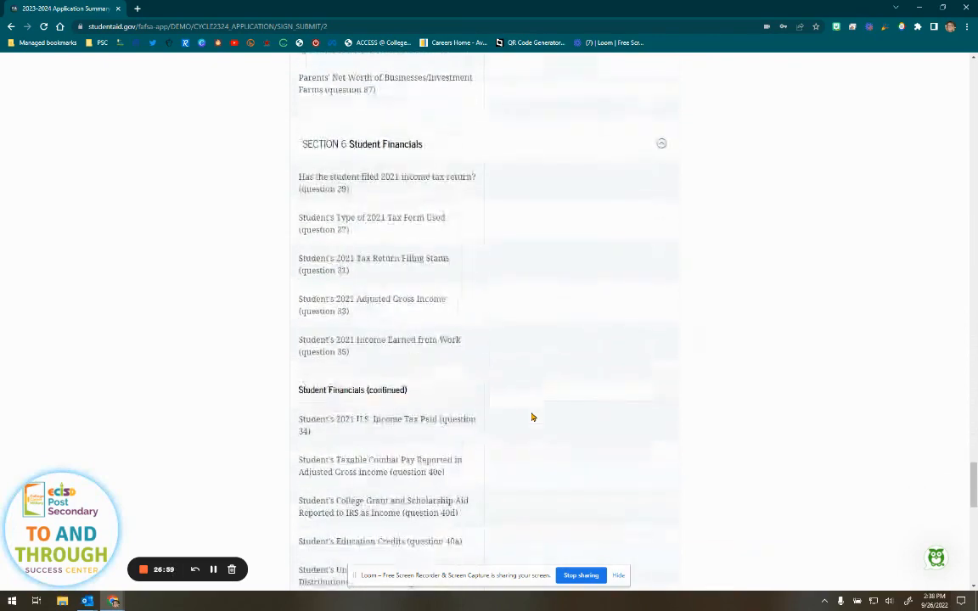
{"action": "scroll", "coordinate": [533, 418], "scroll_direction": "down", "scroll_amount": 15}
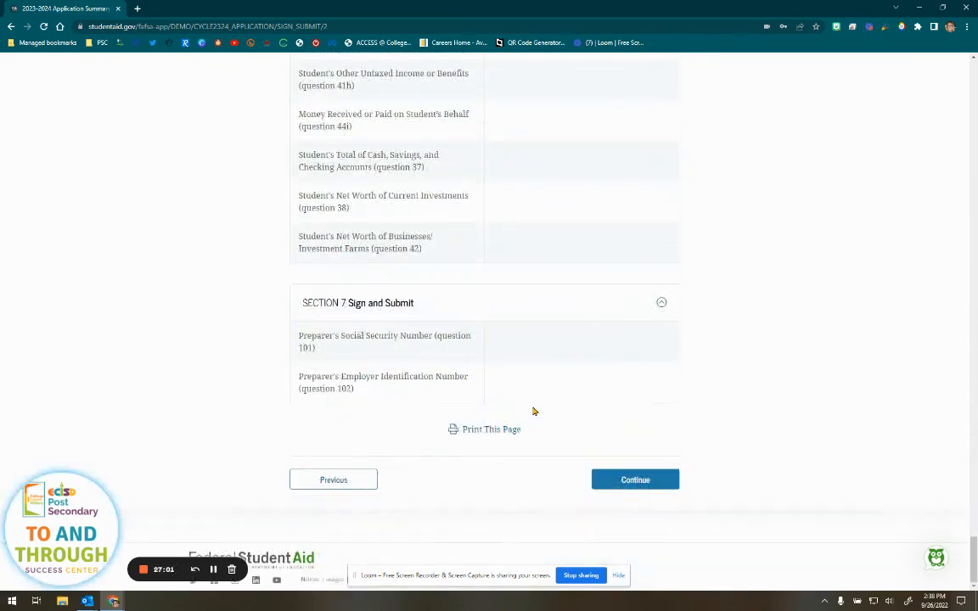
{"action": "left_click", "coordinate": [644, 484]}
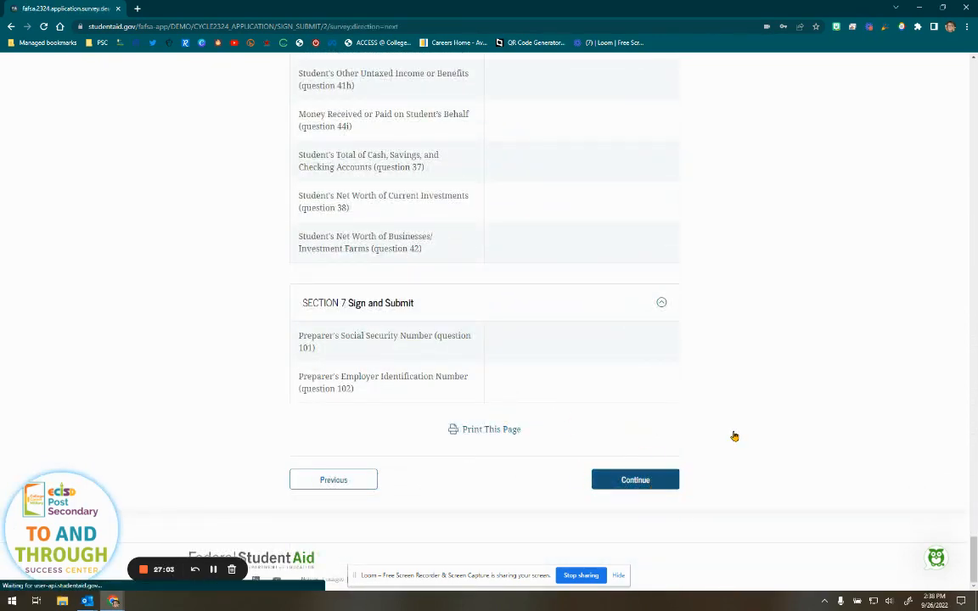
- Choose 'Decline to answer' for the gender and transgender survey questions
{"action": "scroll", "coordinate": [735, 435], "scroll_direction": "down", "scroll_amount": 2}
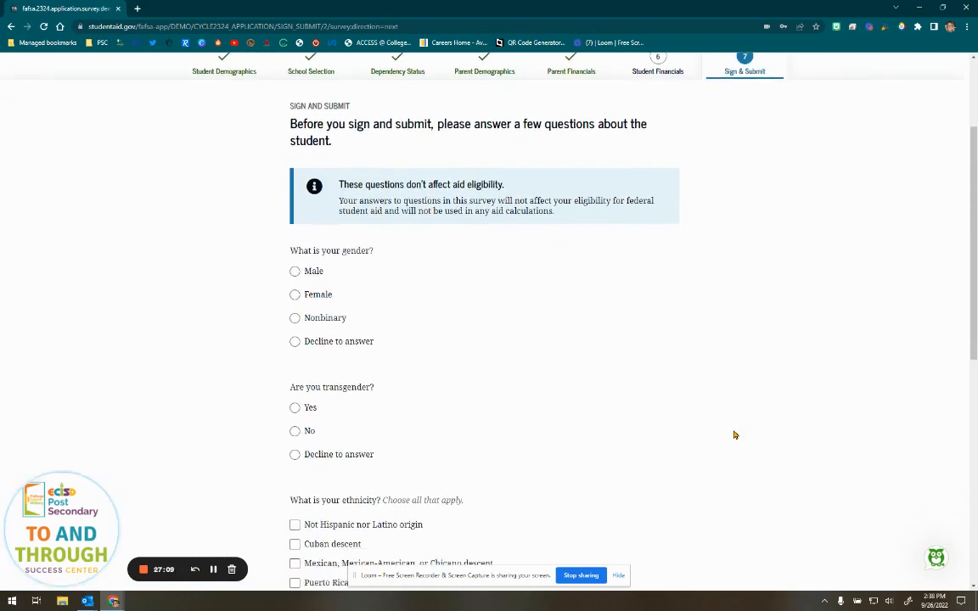
{"action": "scroll", "coordinate": [728, 430], "scroll_direction": "down", "scroll_amount": 1}
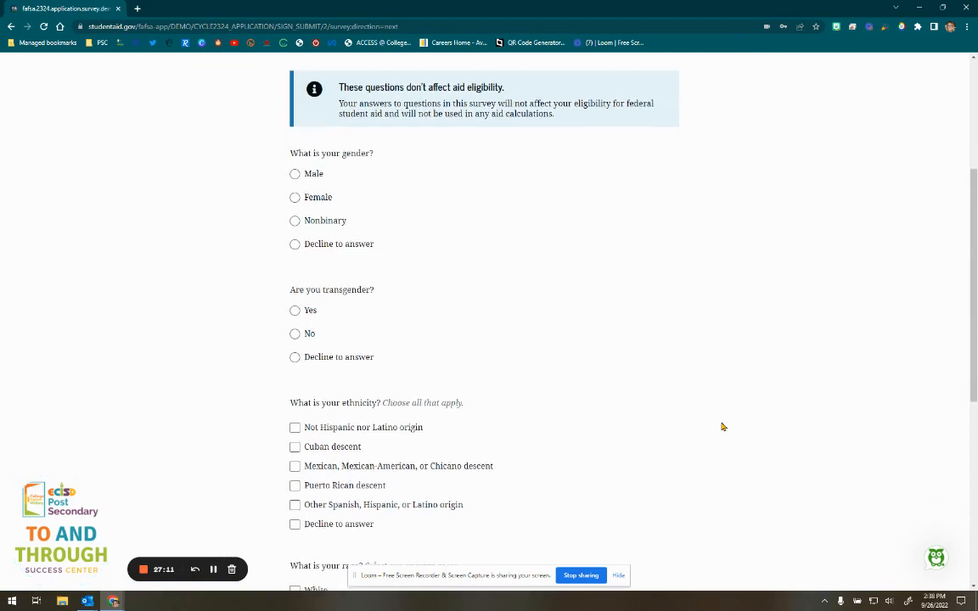
{"action": "scroll", "coordinate": [722, 426], "scroll_direction": "up", "scroll_amount": 1}
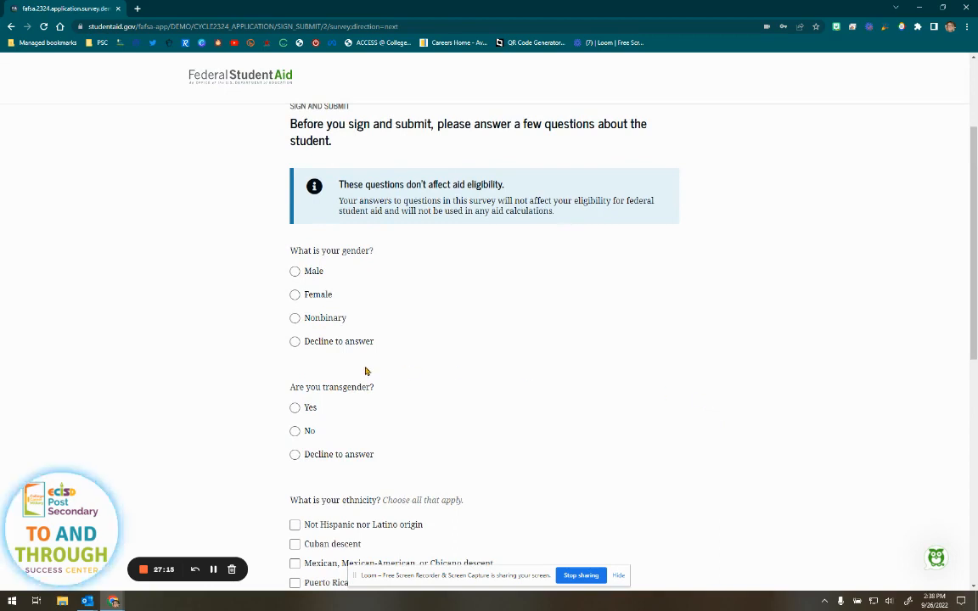
{"action": "left_click", "coordinate": [294, 342]}
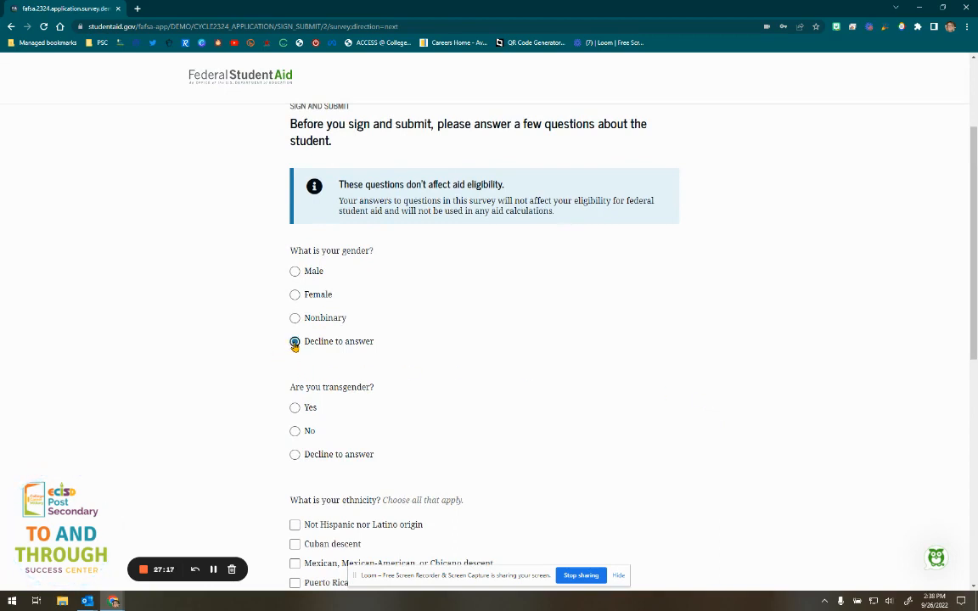
{"action": "scroll", "coordinate": [295, 345], "scroll_direction": "down", "scroll_amount": 1}
{"action": "left_click", "coordinate": [294, 353]}
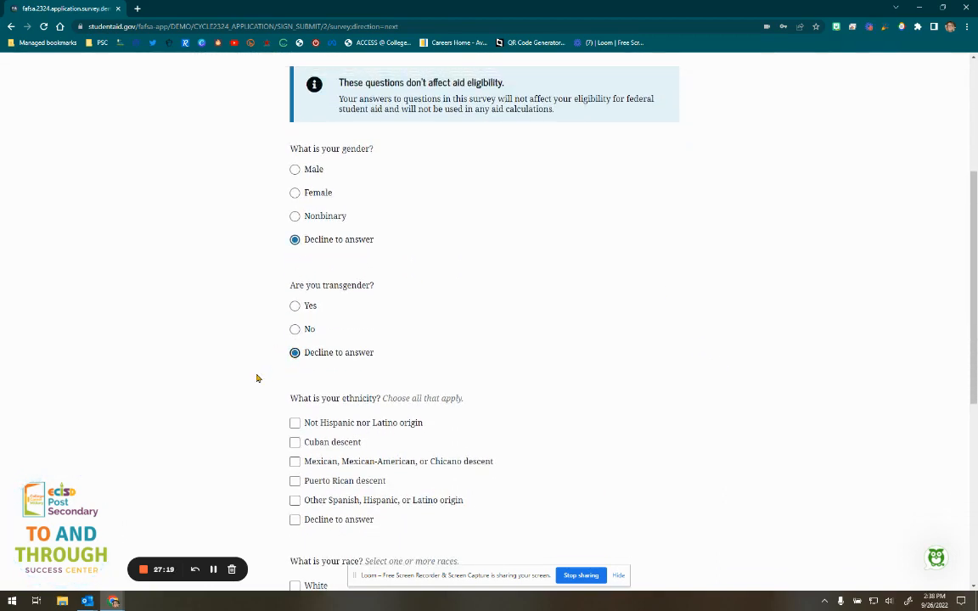
- Choose 'Decline to answer' for ethnicity and race, then submit the survey
{"action": "scroll", "coordinate": [242, 388], "scroll_direction": "down", "scroll_amount": 1}
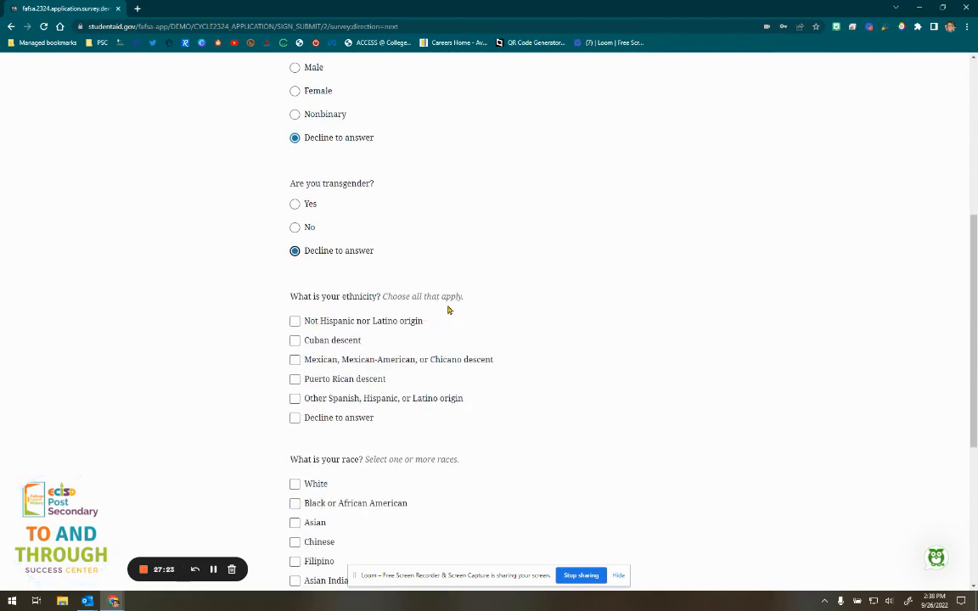
{"action": "left_click_drag", "start_coordinate": [465, 298], "coordinate": [452, 304]}
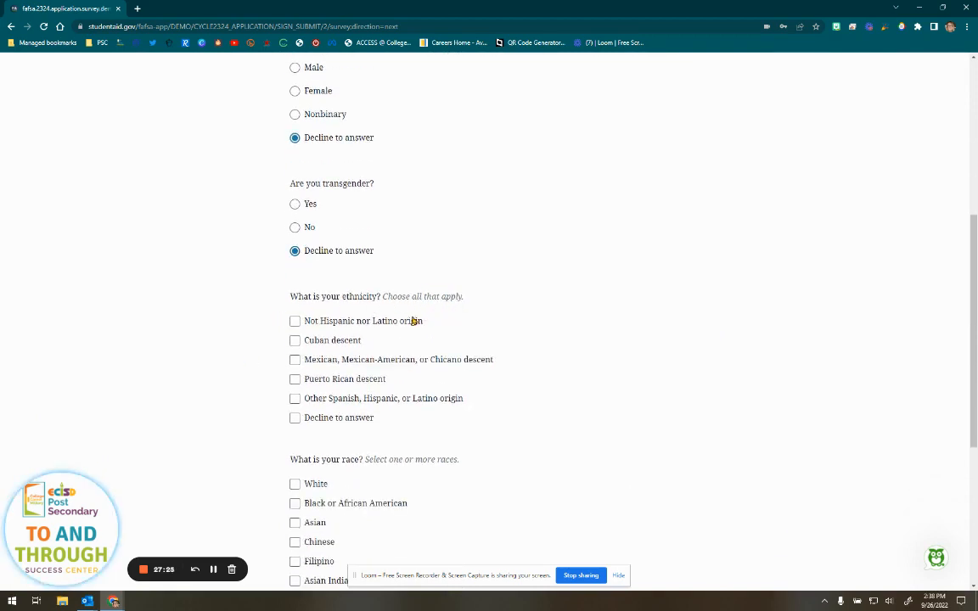
{"action": "scroll", "coordinate": [277, 406], "scroll_direction": "down", "scroll_amount": 1}
{"action": "left_click", "coordinate": [294, 366]}
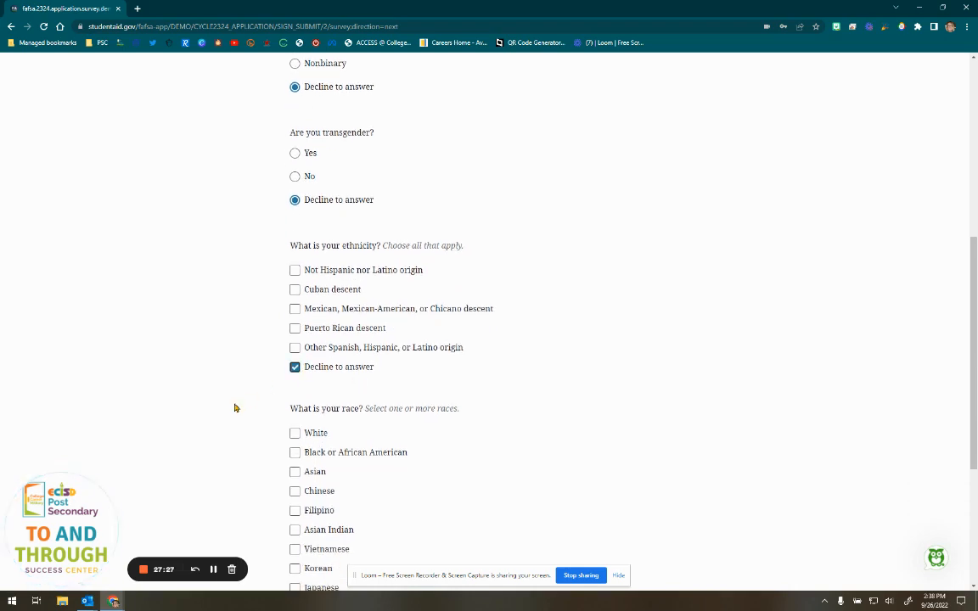
{"action": "scroll", "coordinate": [235, 407], "scroll_direction": "down", "scroll_amount": 3}
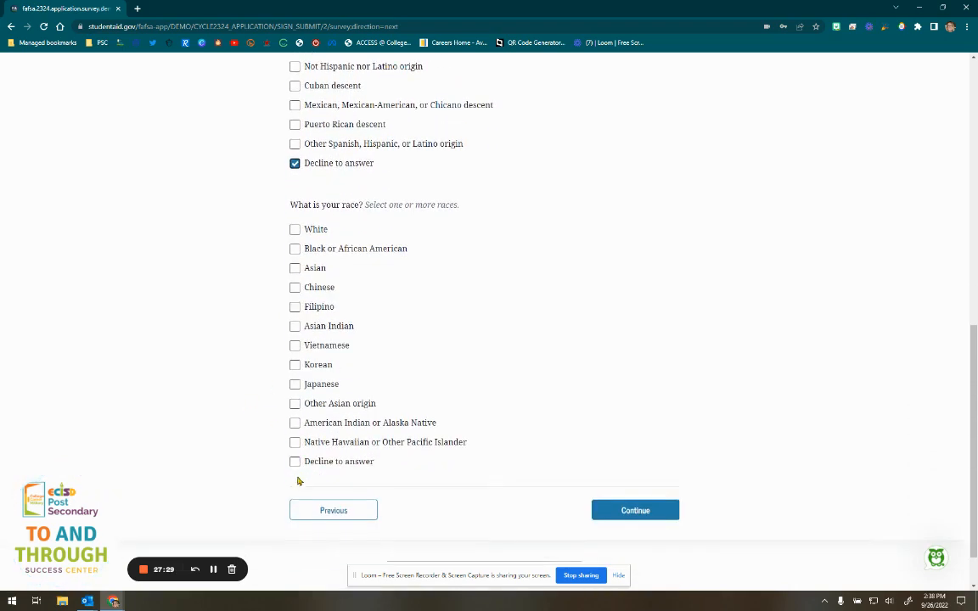
{"action": "left_click", "coordinate": [294, 461]}
{"action": "left_click", "coordinate": [645, 511]}
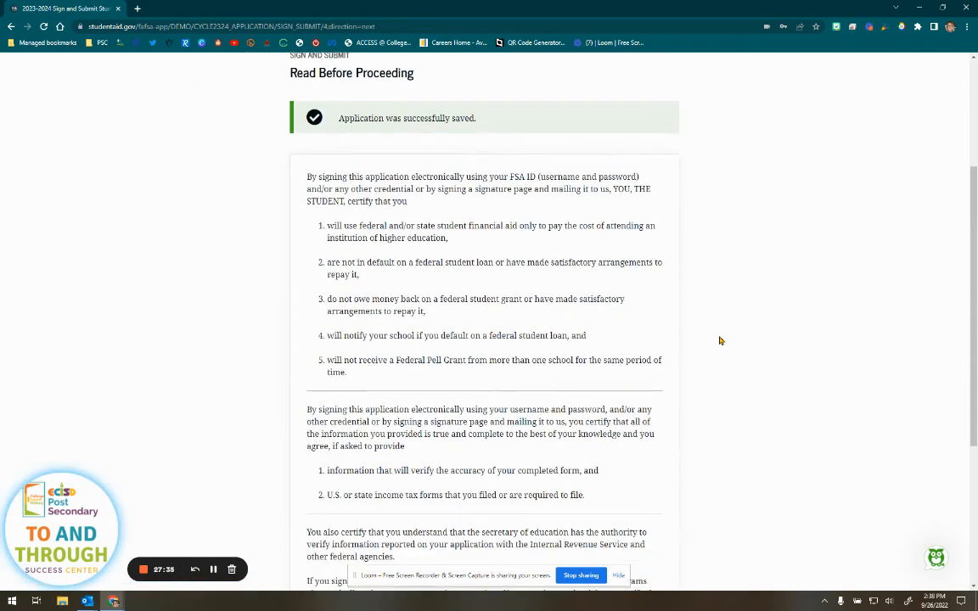
- Agree to the student certification terms and sign the FAFSA form as the student
{"action": "scroll", "coordinate": [719, 341], "scroll_direction": "down", "scroll_amount": 3}
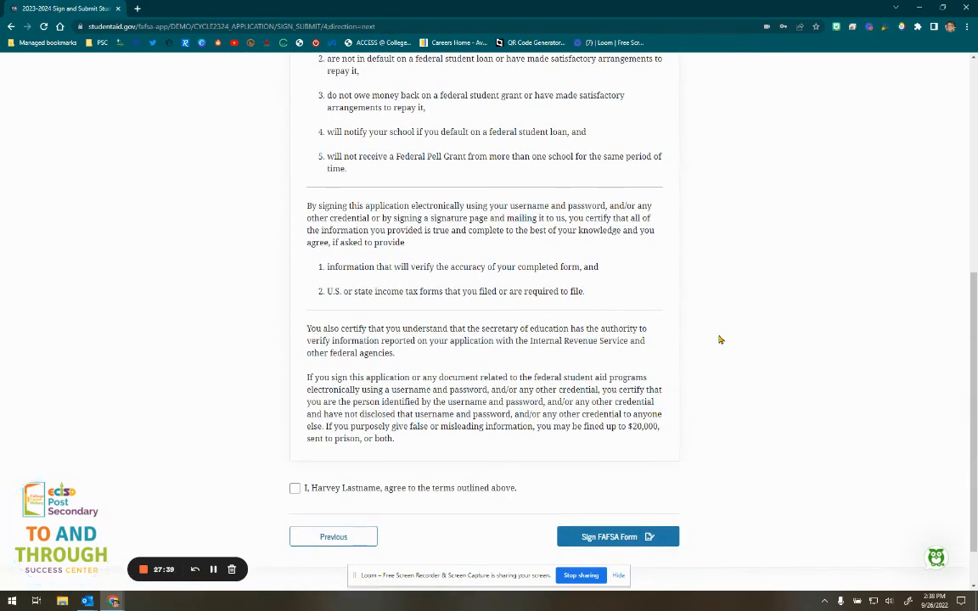
{"action": "scroll", "coordinate": [719, 340], "scroll_direction": "down", "scroll_amount": 1}
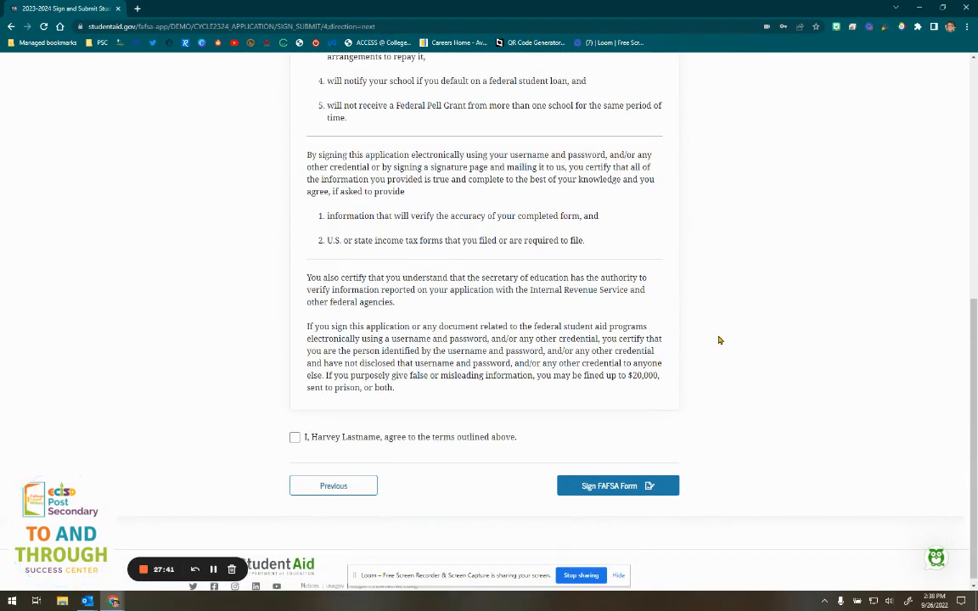
{"action": "scroll", "coordinate": [429, 307], "scroll_direction": "down", "scroll_amount": 1}
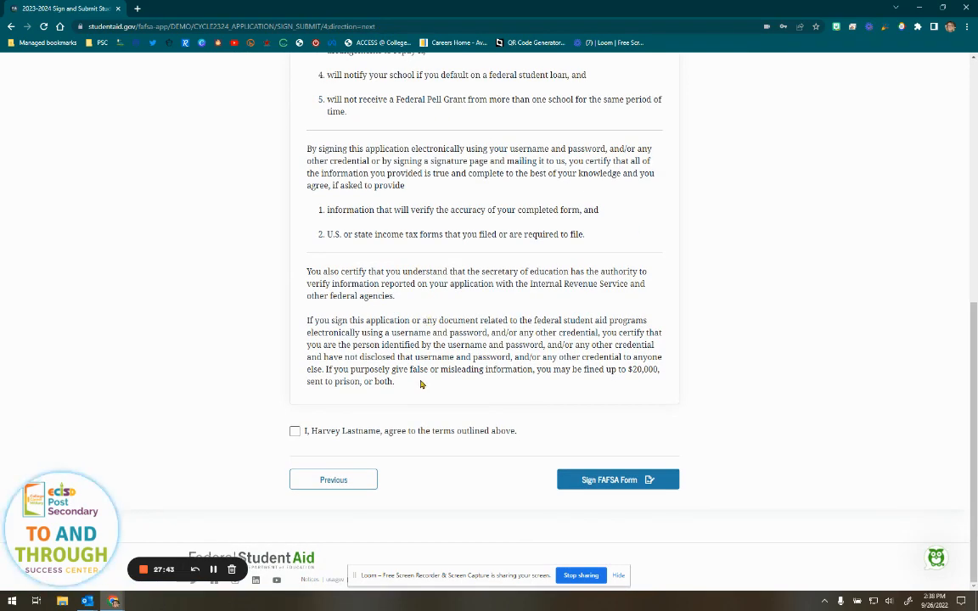
{"action": "left_click", "coordinate": [294, 433]}
{"action": "left_click", "coordinate": [632, 483]}
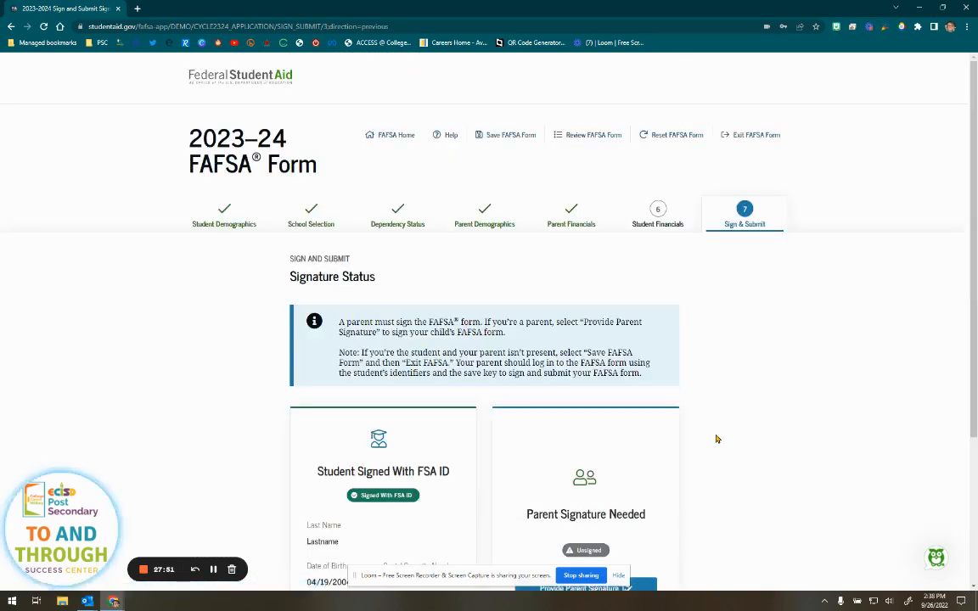
{"action": "scroll", "coordinate": [768, 375], "scroll_direction": "down", "scroll_amount": 5}
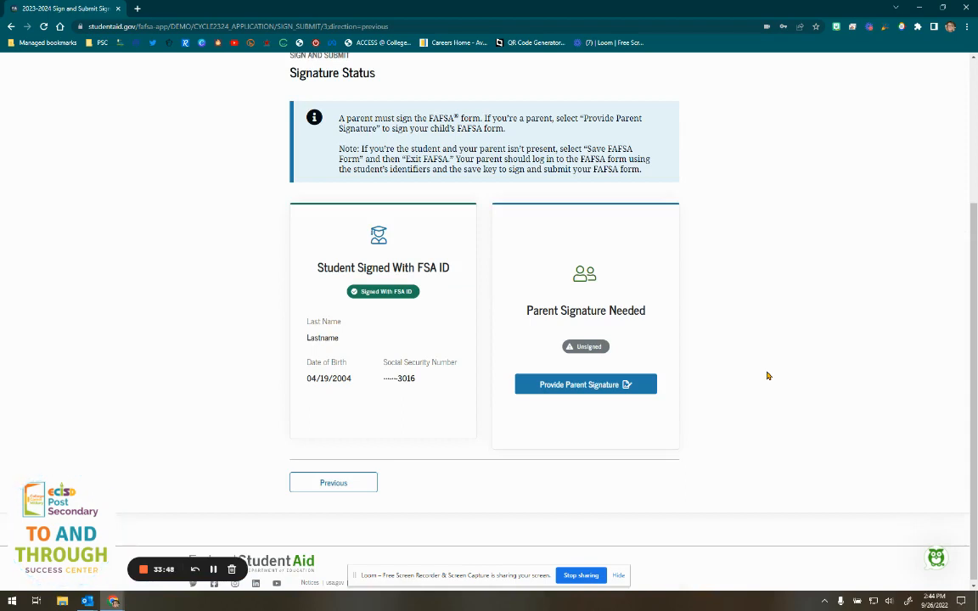
- Begin the parent signature, accept the parent terms, and highlight the parent's birth date and SSN
{"action": "left_click", "coordinate": [582, 385]}
{"action": "scroll", "coordinate": [583, 390], "scroll_direction": "down", "scroll_amount": 1}
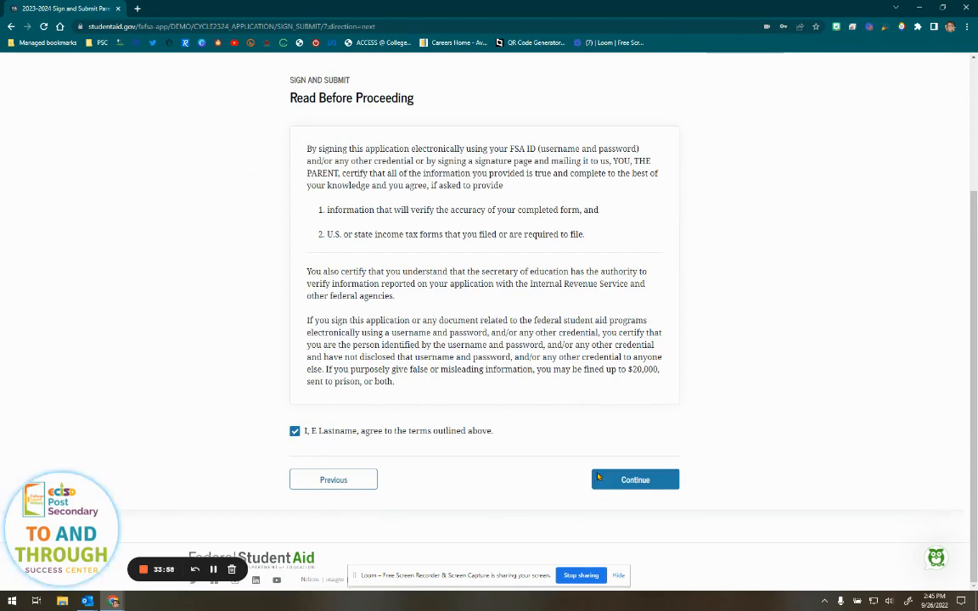
{"action": "left_click", "coordinate": [633, 478]}
{"action": "scroll", "coordinate": [693, 438], "scroll_direction": "down", "scroll_amount": 3}
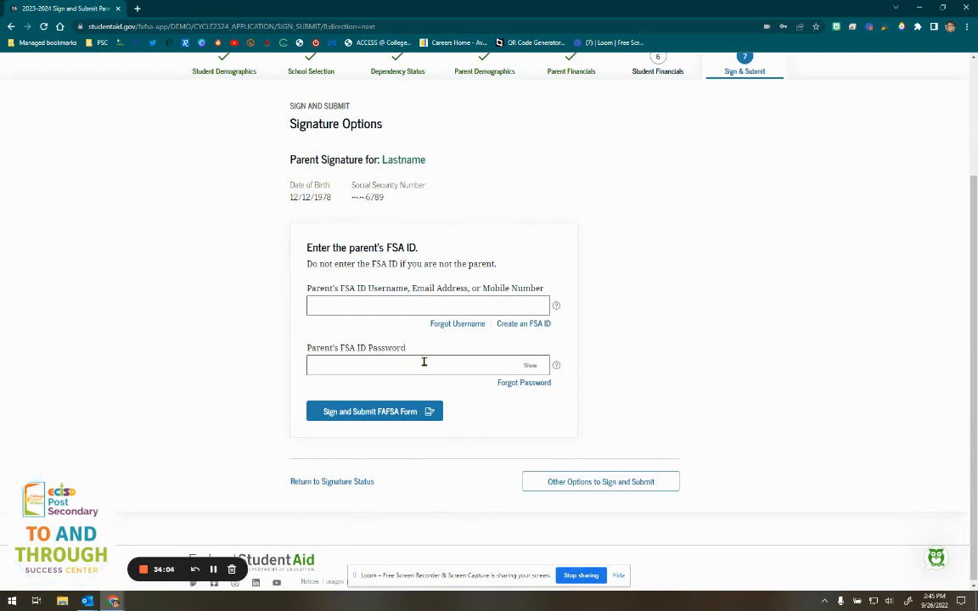
{"action": "left_click_drag", "start_coordinate": [414, 201], "coordinate": [293, 189]}
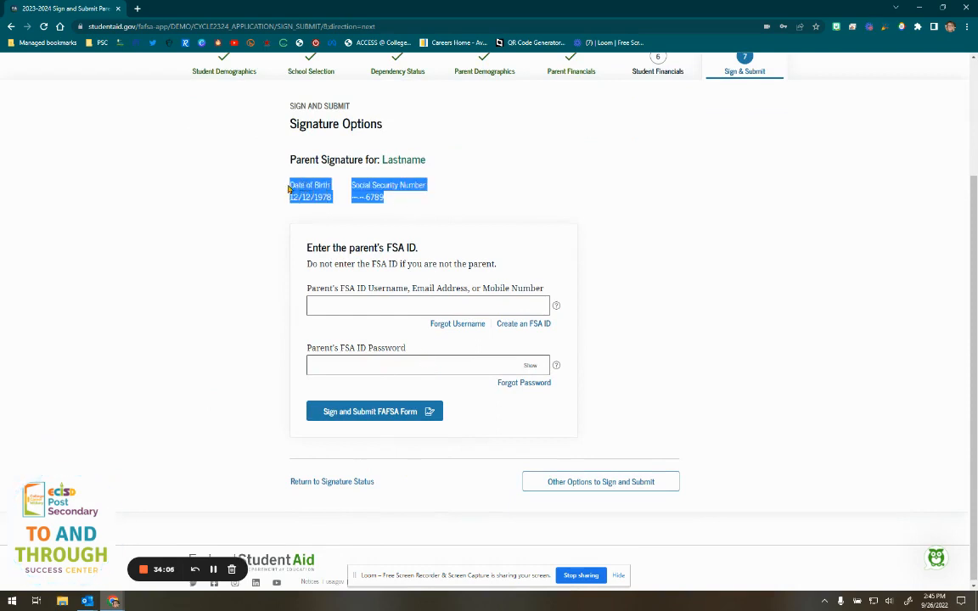
{"action": "left_click", "coordinate": [559, 203]}
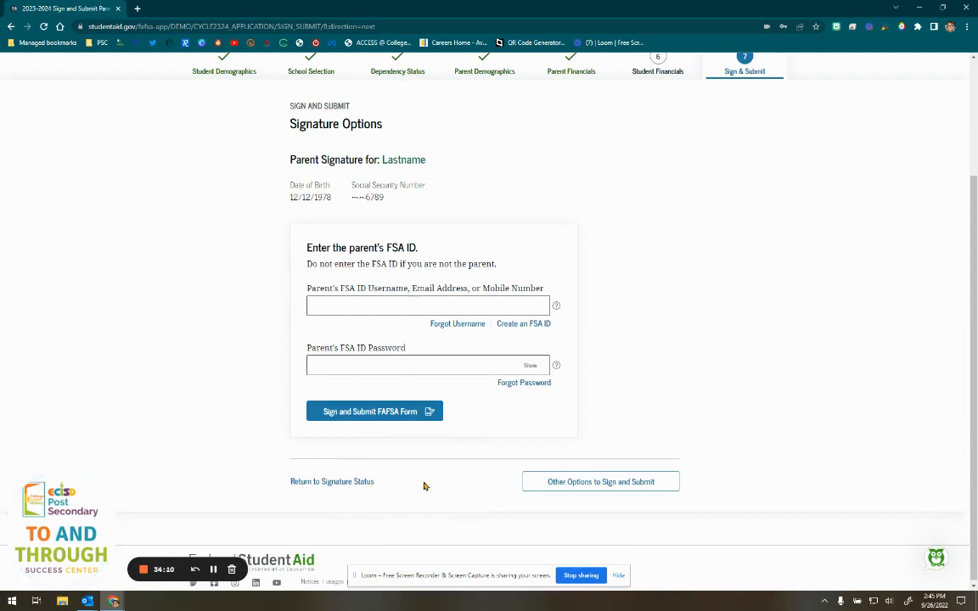
- Set the parent's signature option to 'Submit without signatures' instead of printing a signature page
{"action": "left_click", "coordinate": [575, 486]}
{"action": "scroll", "coordinate": [561, 485], "scroll_direction": "down", "scroll_amount": 3}
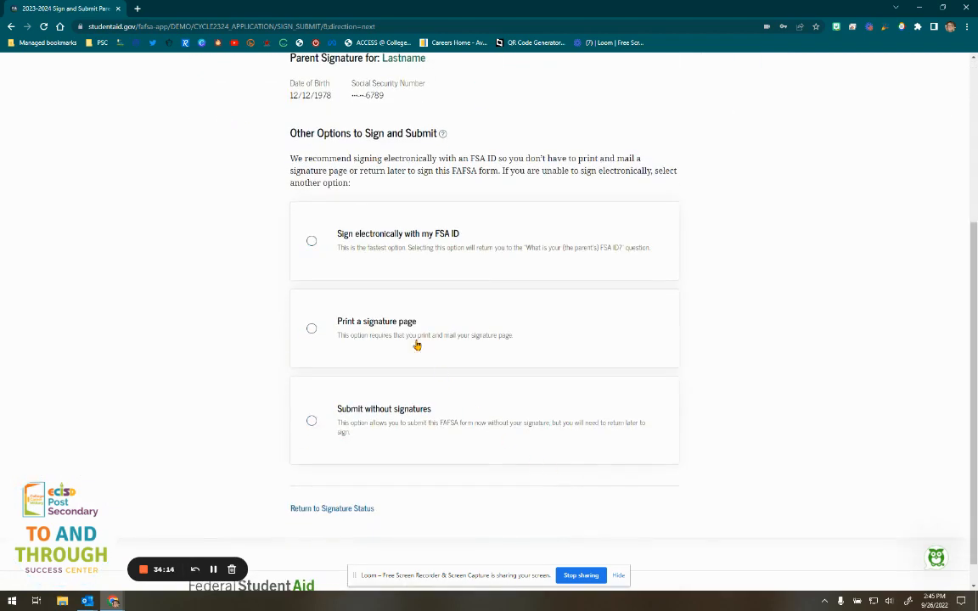
{"action": "left_click", "coordinate": [446, 338]}
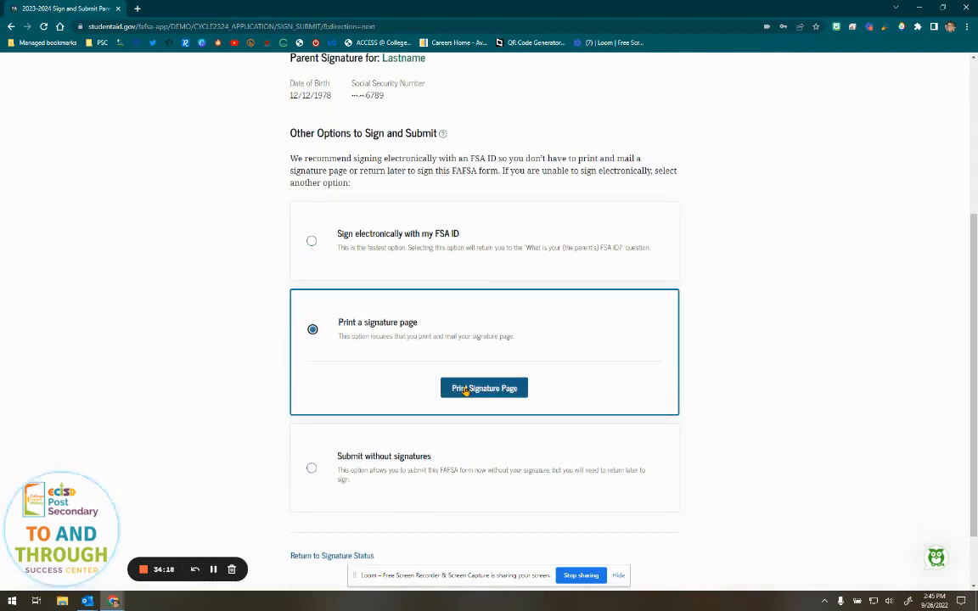
{"action": "scroll", "coordinate": [373, 452], "scroll_direction": "down", "scroll_amount": 1}
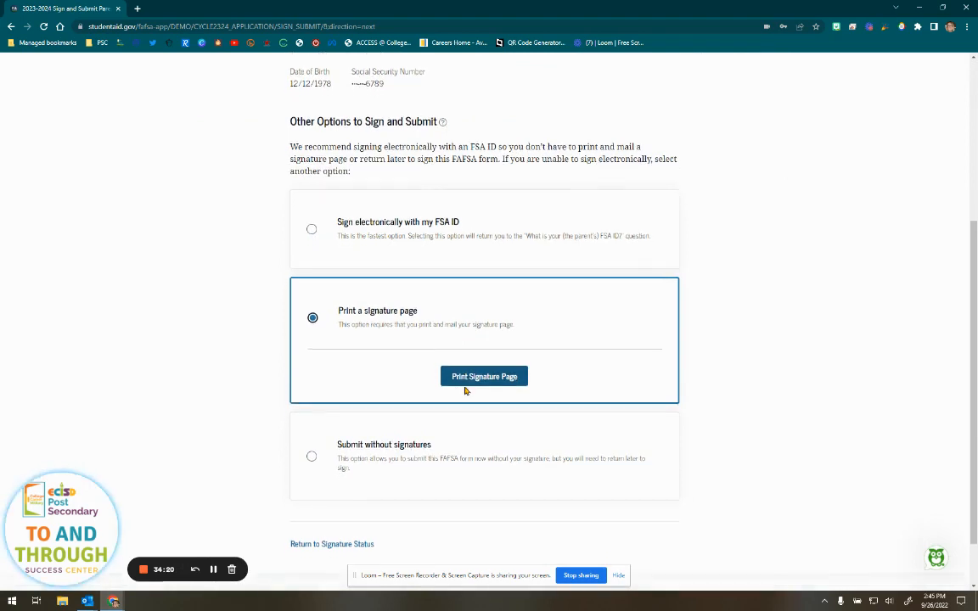
{"action": "left_click", "coordinate": [371, 387]}
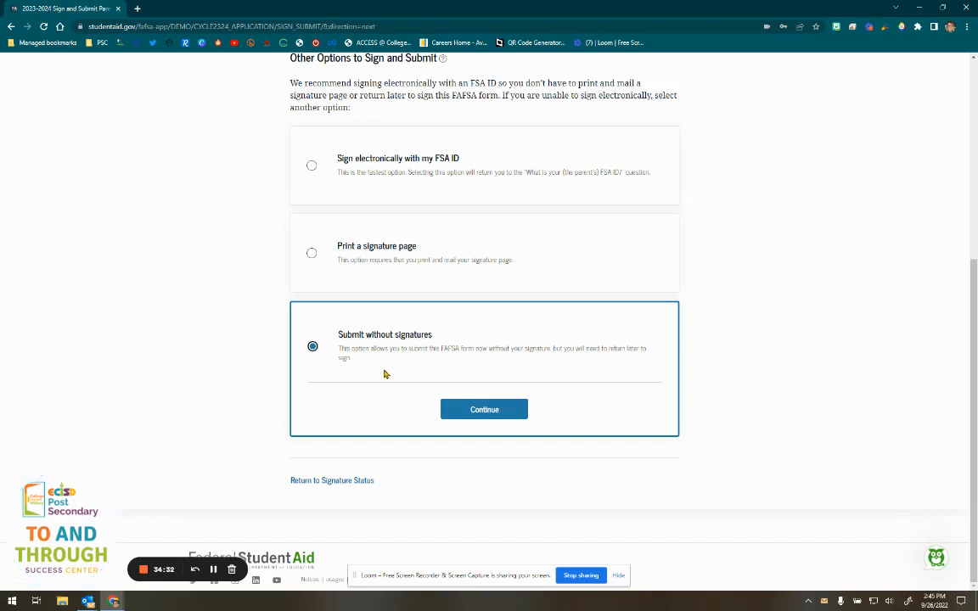
{"action": "left_click", "coordinate": [475, 411]}
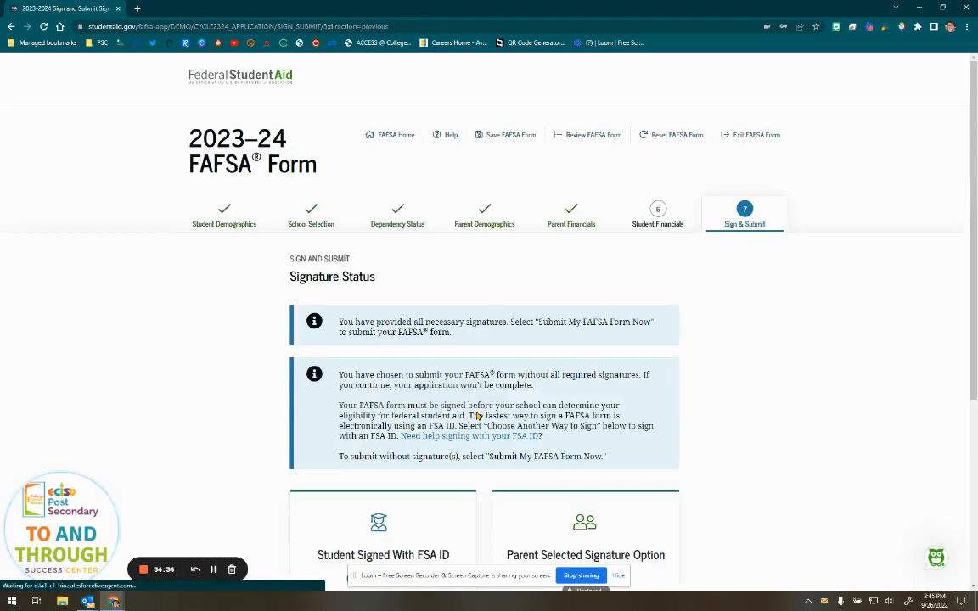
- Submit the 2023–24 FAFSA form now to Federal Student Aid
{"action": "scroll", "coordinate": [703, 383], "scroll_direction": "down", "scroll_amount": 3}
{"action": "scroll", "coordinate": [734, 395], "scroll_direction": "up", "scroll_amount": 1}
{"action": "scroll", "coordinate": [733, 394], "scroll_direction": "down", "scroll_amount": 2}
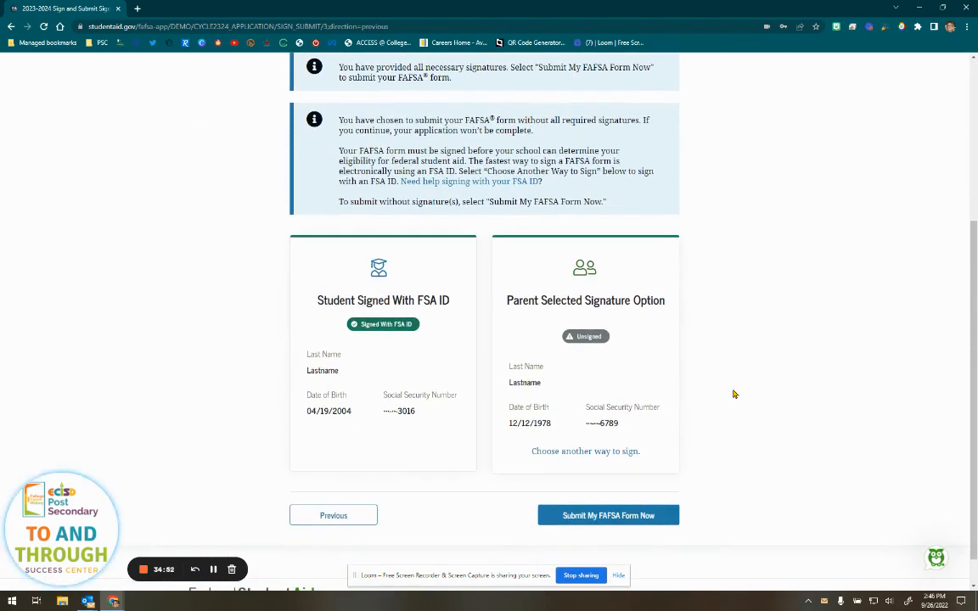
{"action": "left_click", "coordinate": [627, 519]}
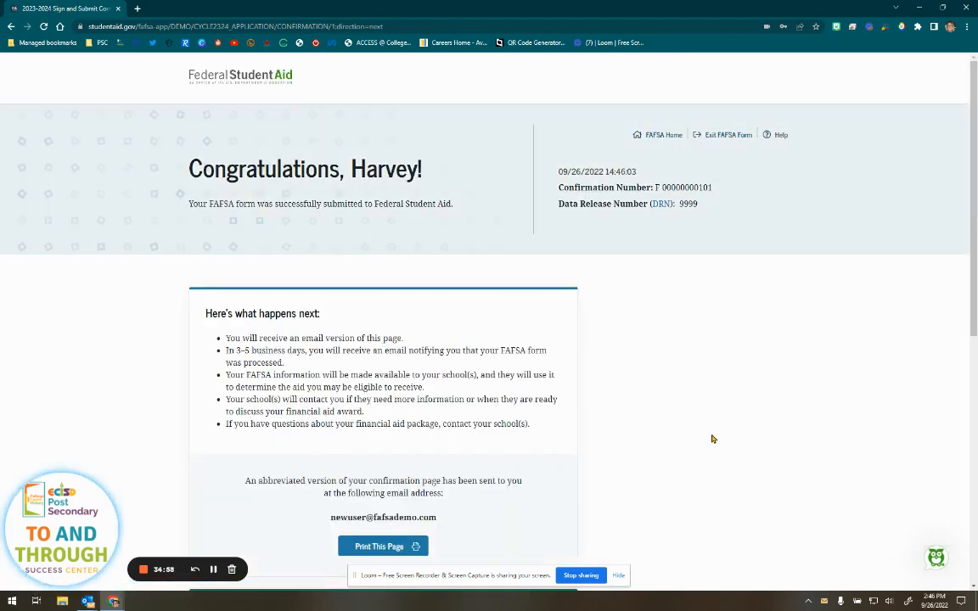
{"action": "scroll", "coordinate": [705, 437], "scroll_direction": "down", "scroll_amount": 1}
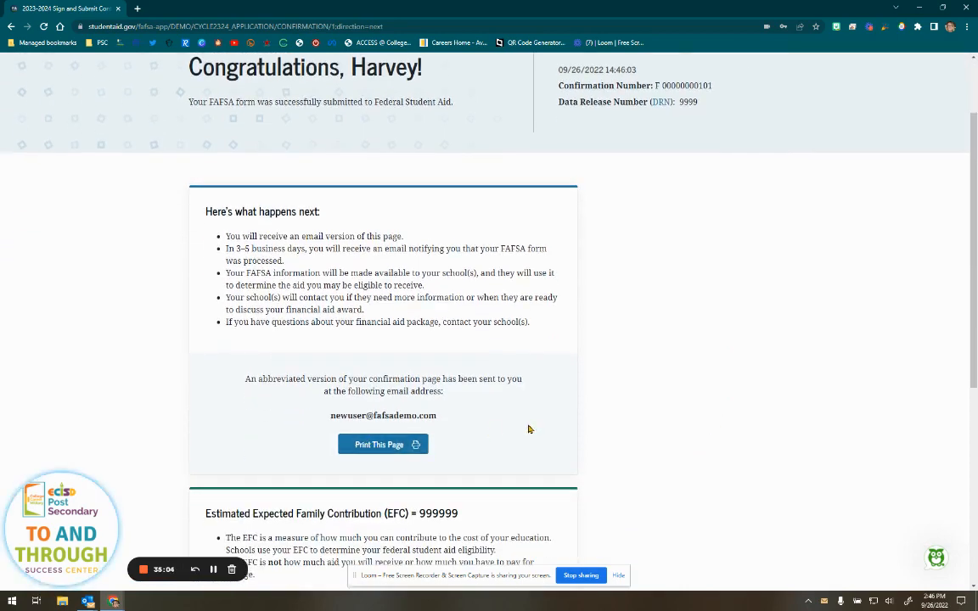
{"action": "scroll", "coordinate": [528, 429], "scroll_direction": "down", "scroll_amount": 4}
{"action": "scroll", "coordinate": [528, 429], "scroll_direction": "up", "scroll_amount": 5}
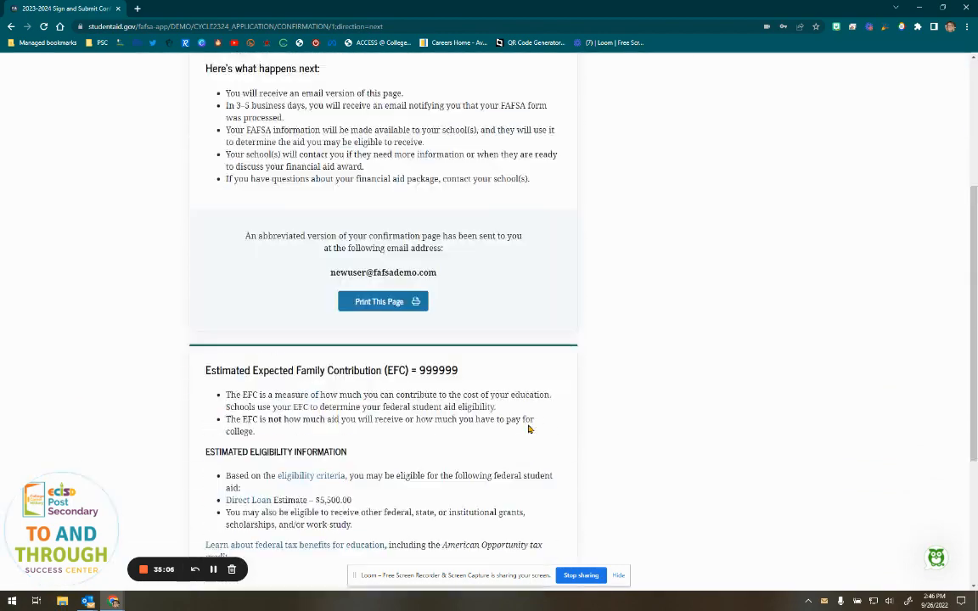
{"action": "left_click_drag", "start_coordinate": [724, 189], "coordinate": [652, 197]}
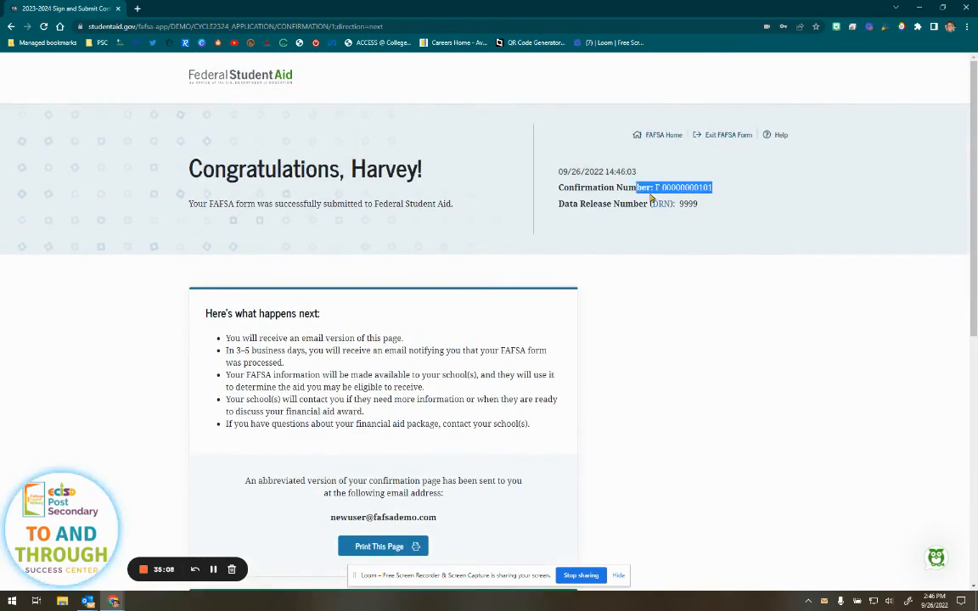
{"action": "left_click", "coordinate": [391, 349]}
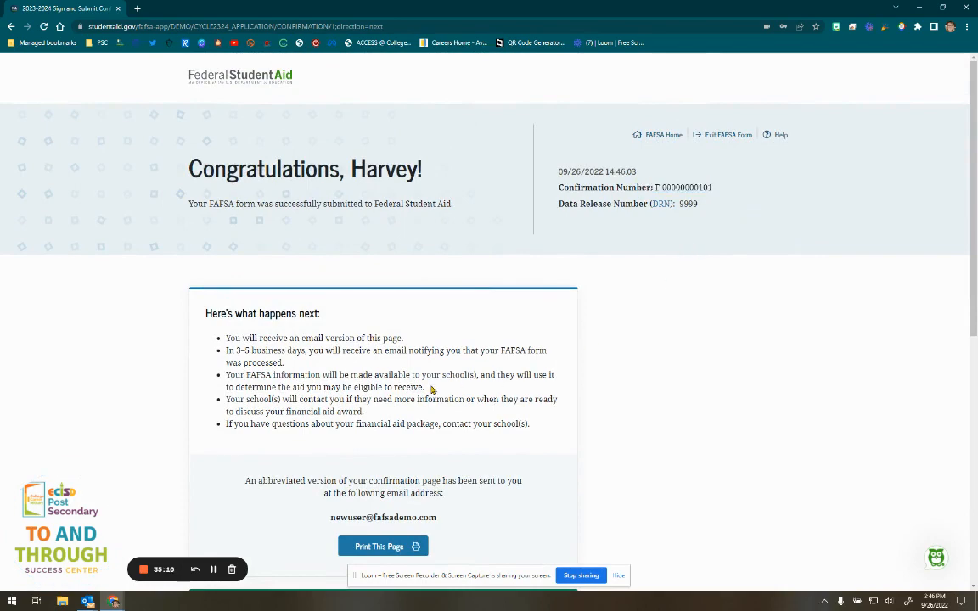
{"action": "scroll", "coordinate": [219, 457], "scroll_direction": "down", "scroll_amount": 2}
{"action": "left_click_drag", "start_coordinate": [262, 463], "coordinate": [376, 463]}
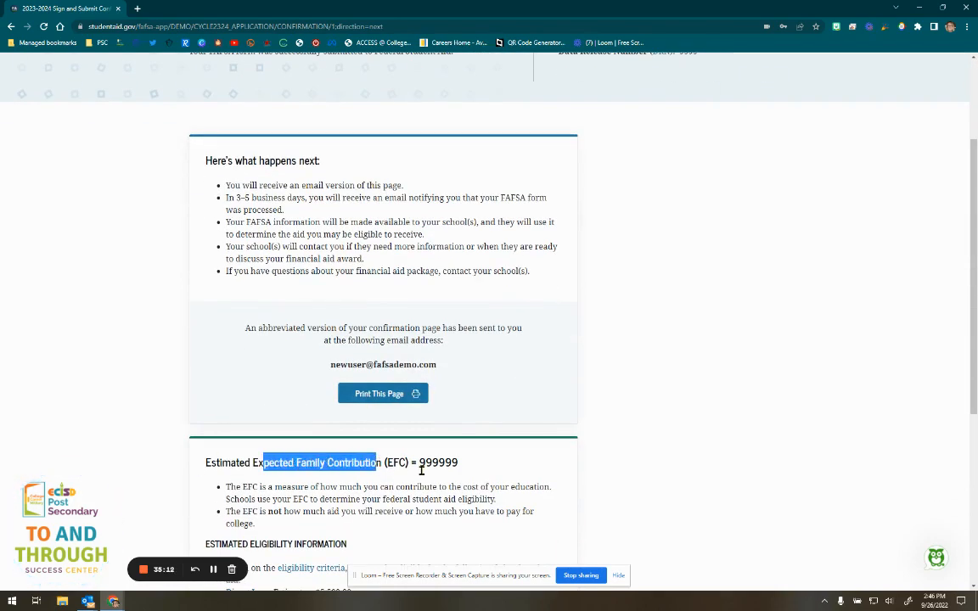
{"action": "scroll", "coordinate": [347, 390], "scroll_direction": "down", "scroll_amount": 2}
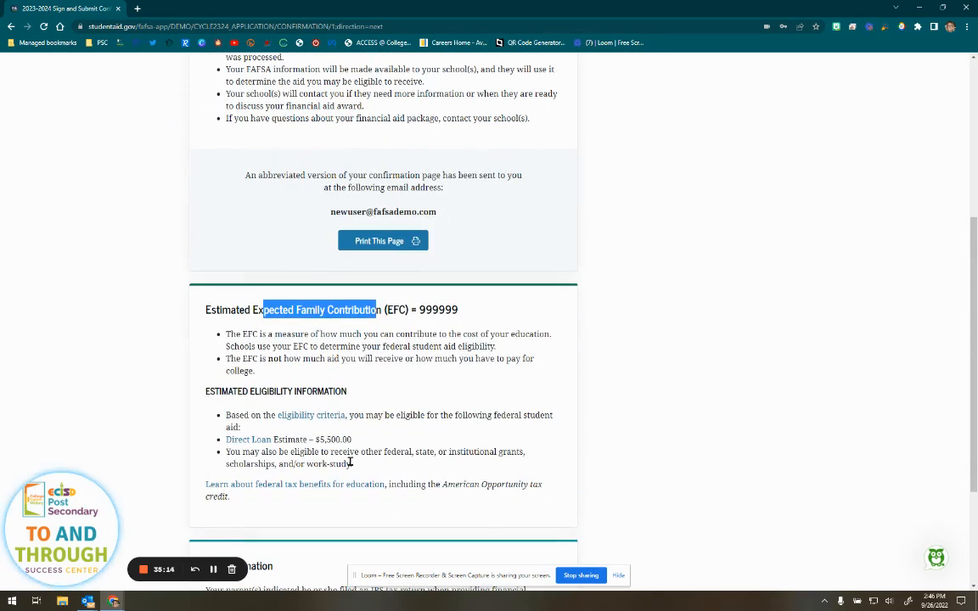
{"action": "scroll", "coordinate": [580, 444], "scroll_direction": "up", "scroll_amount": 4}
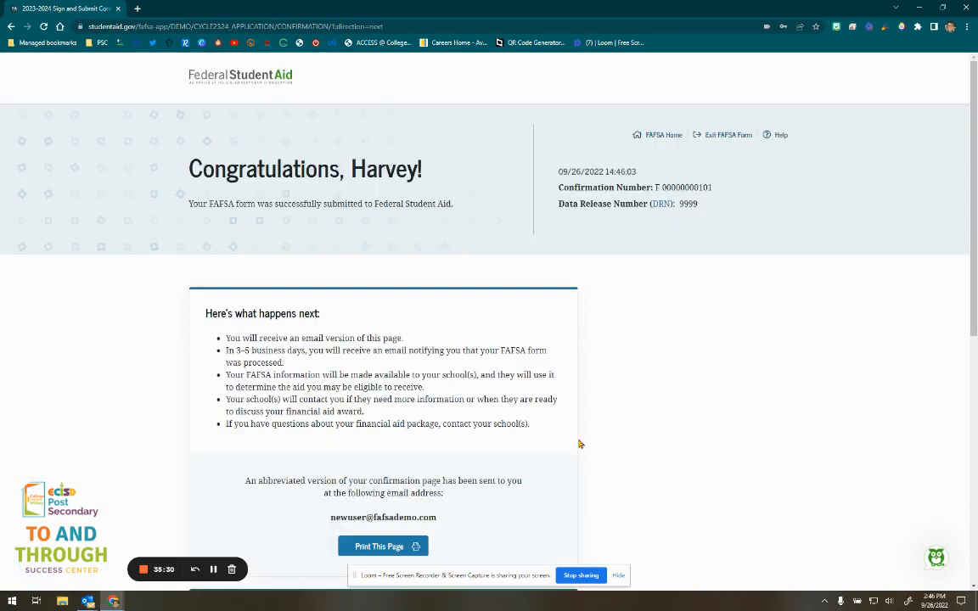
{"action": "scroll", "coordinate": [580, 444], "scroll_direction": "down", "scroll_amount": 4}
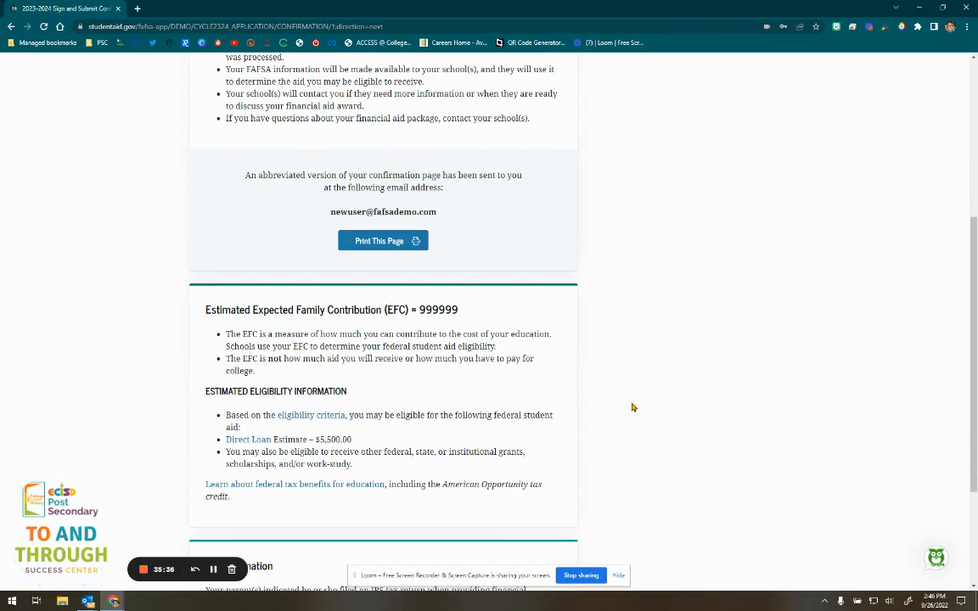
{"action": "scroll", "coordinate": [631, 407], "scroll_direction": "up", "scroll_amount": 4}
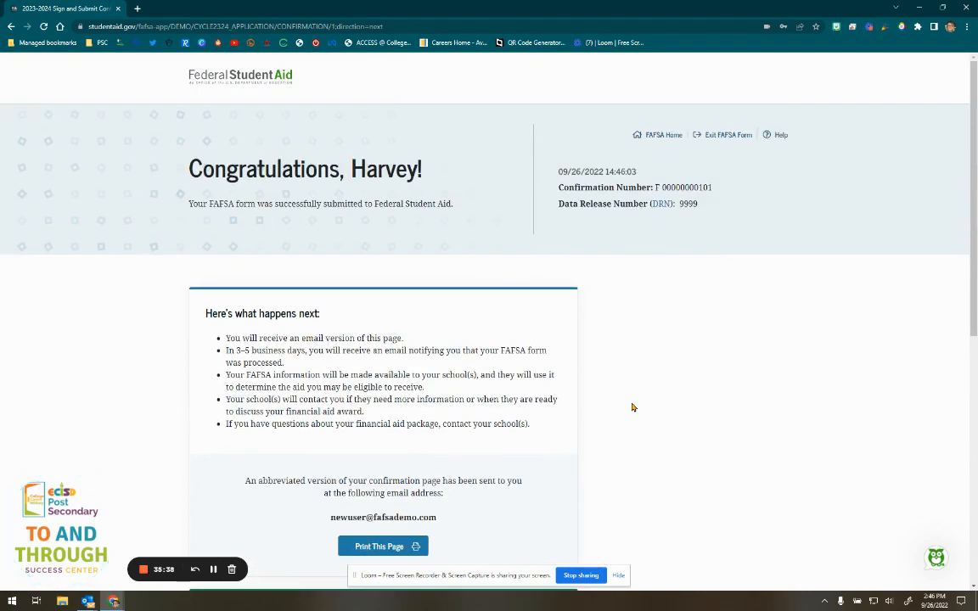